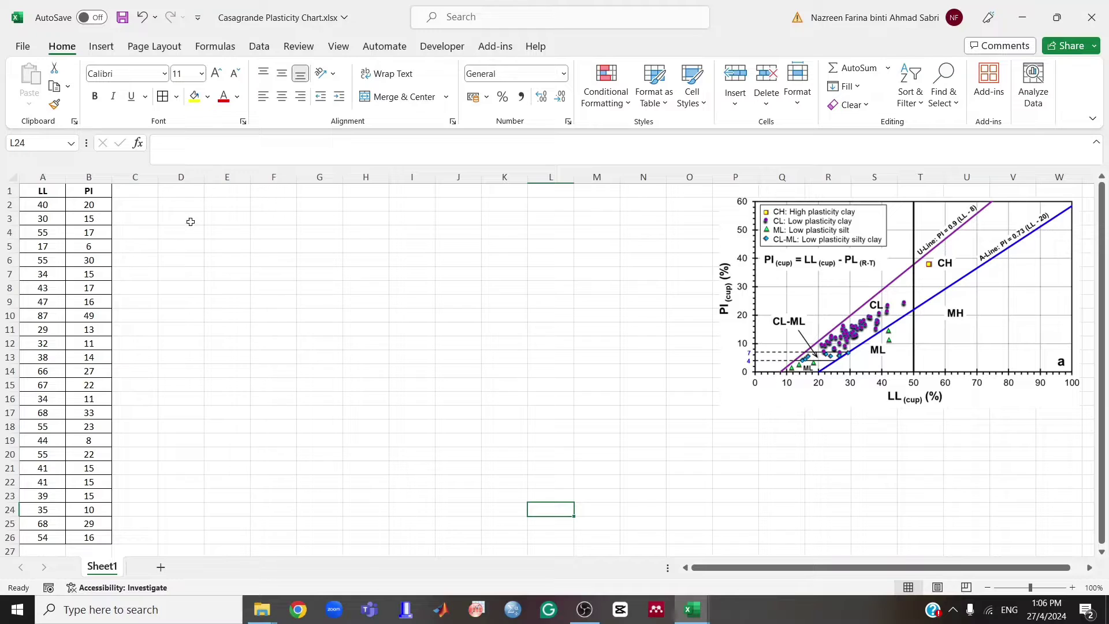
- Enter the column headers LL, A-Line and U-Line in cells D3 to F3
{"action": "left_click", "coordinate": [190, 222]}
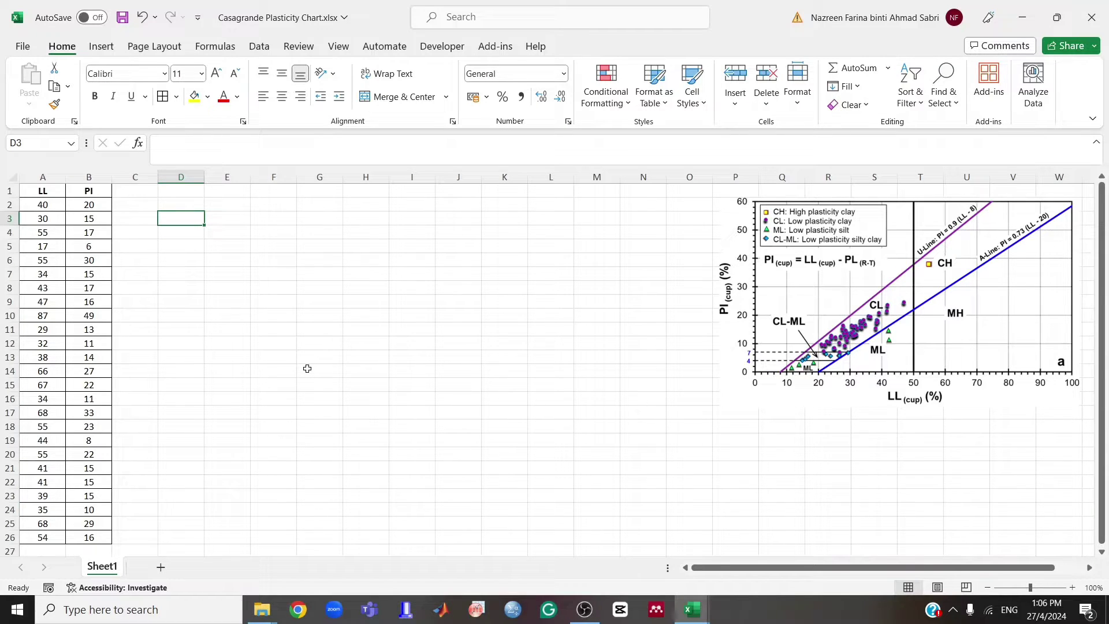
{"action": "type", "text": "LL"}
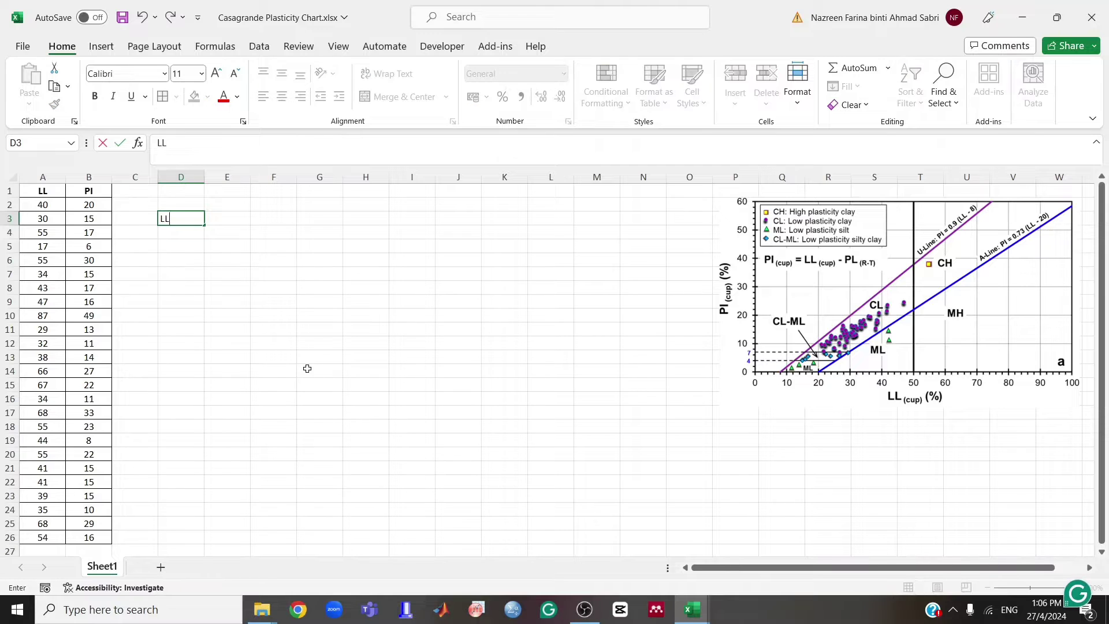
{"action": "key", "text": "Tab"}
{"action": "type", "text": "A-"}
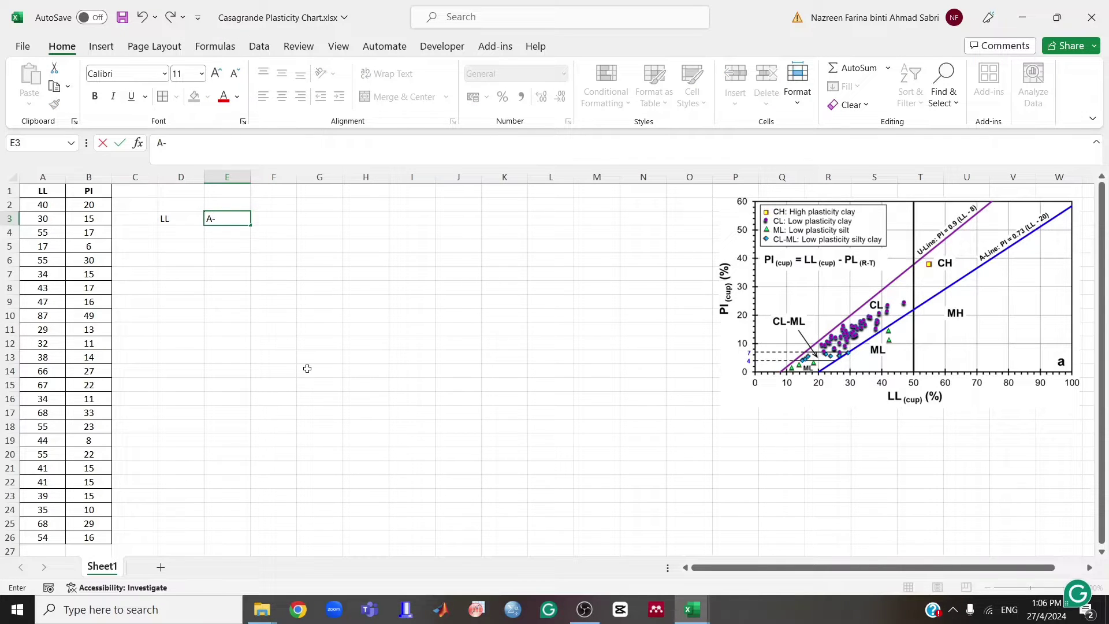
{"action": "type", "text": "Line"}
{"action": "key", "text": "Tab"}
{"action": "type", "text": "U"}
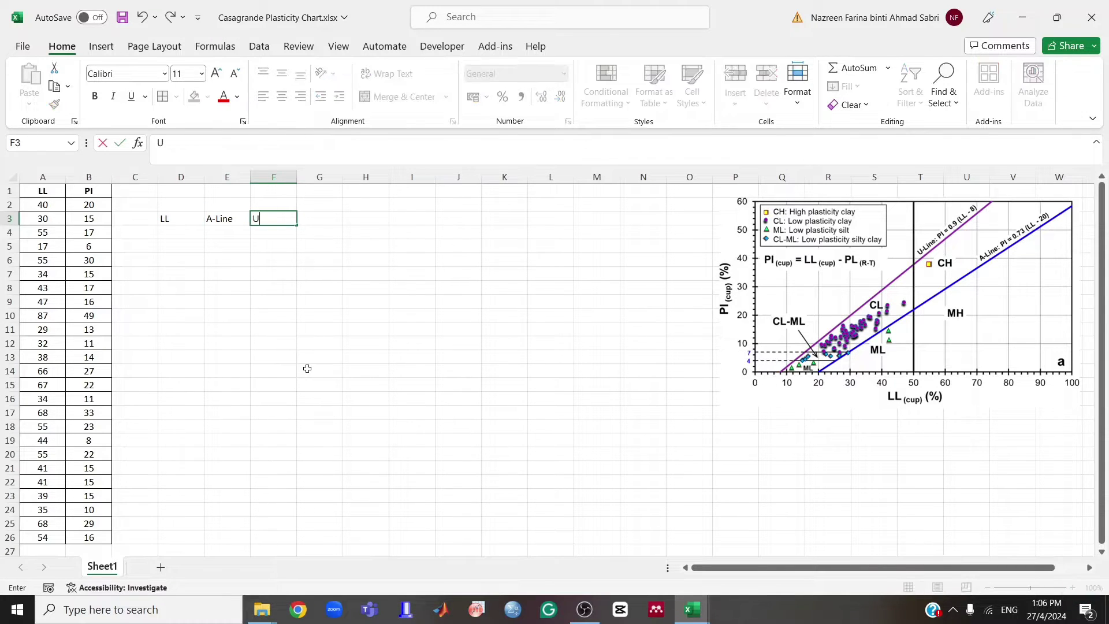
{"action": "type", "text": "-Line"}
{"action": "key", "text": "Down"}
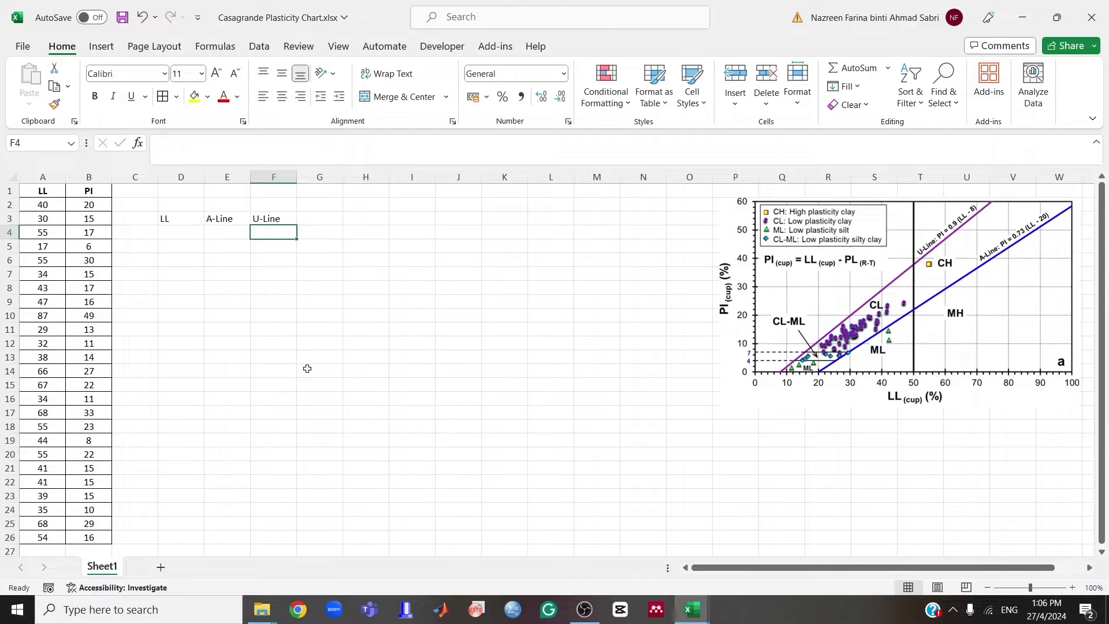
- Label cells H1 and H2 as A-Line and U-Line
{"action": "left_click", "coordinate": [369, 195]}
{"action": "type", "text": "A-Line"}
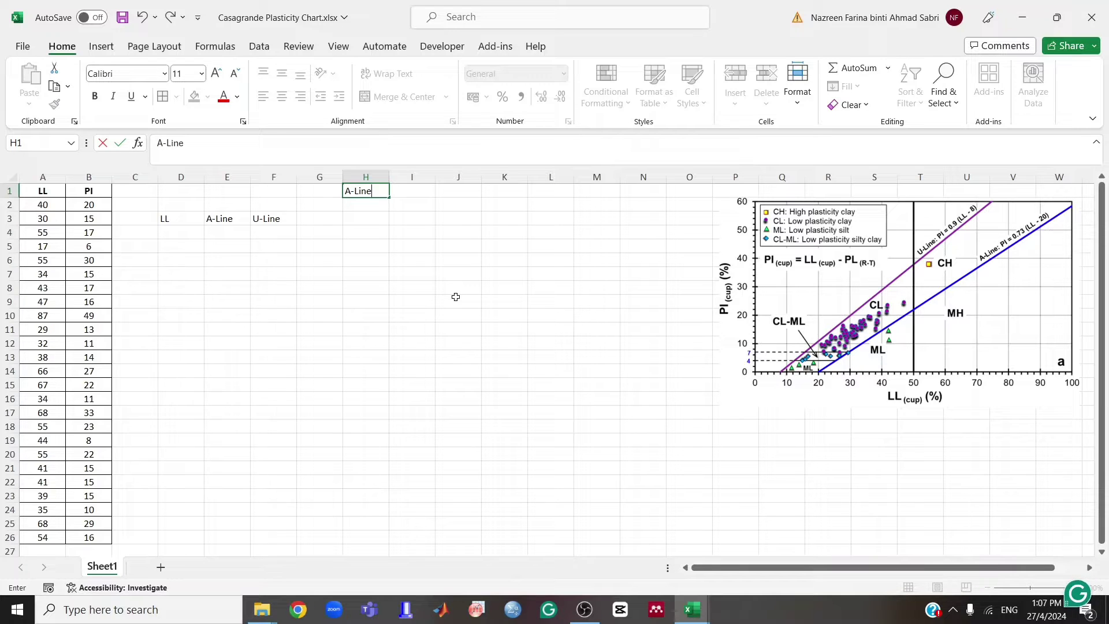
{"action": "key", "text": "Return"}
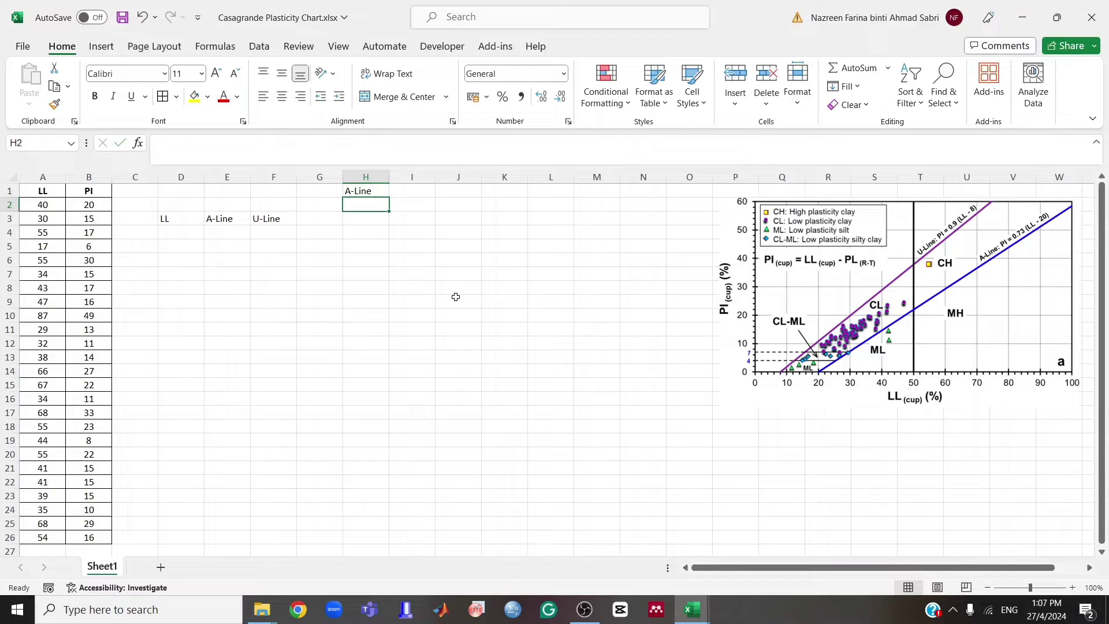
{"action": "type", "text": "U-Line"}
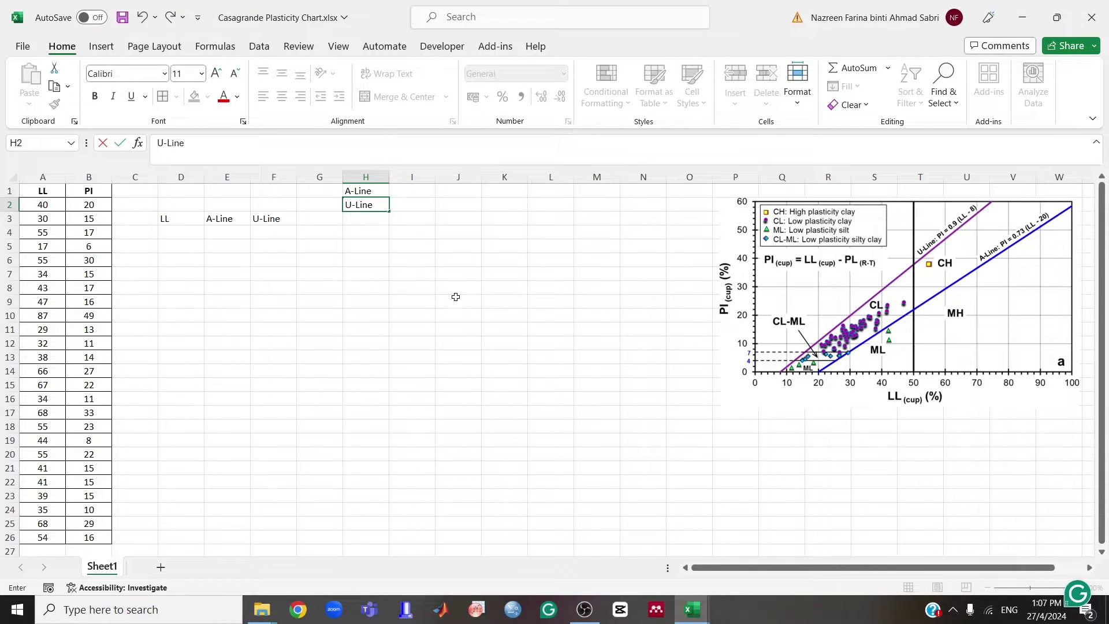
- Write the A-Line equation as the text PI = 0.73(LL-20) in cell I1
{"action": "key", "text": "Tab"}
{"action": "key", "text": "Up"}
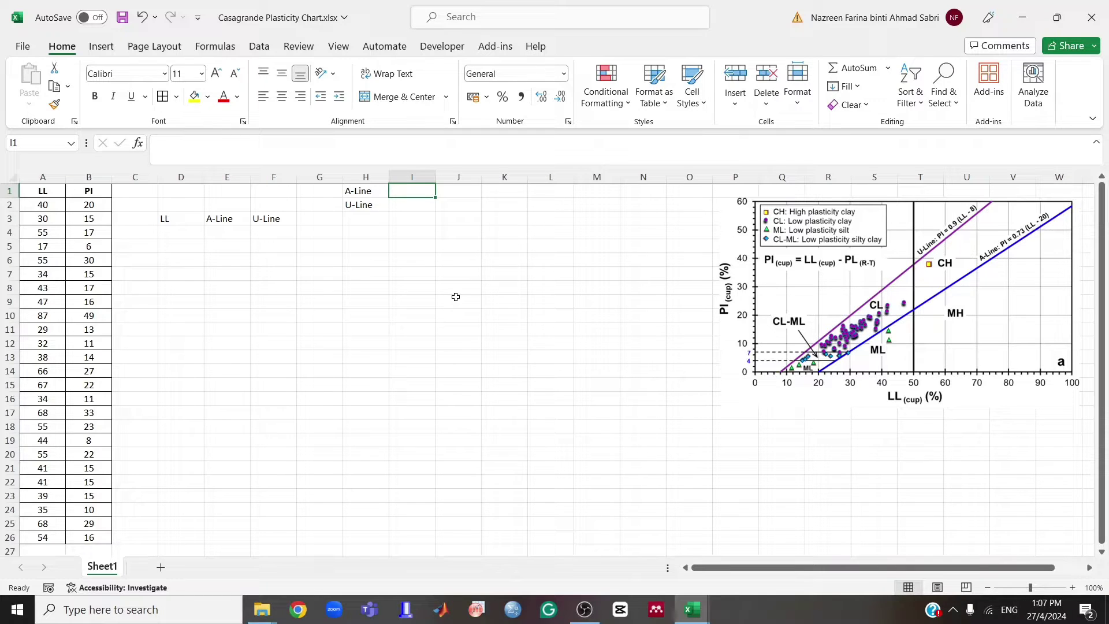
{"action": "type", "text": "PI ="}
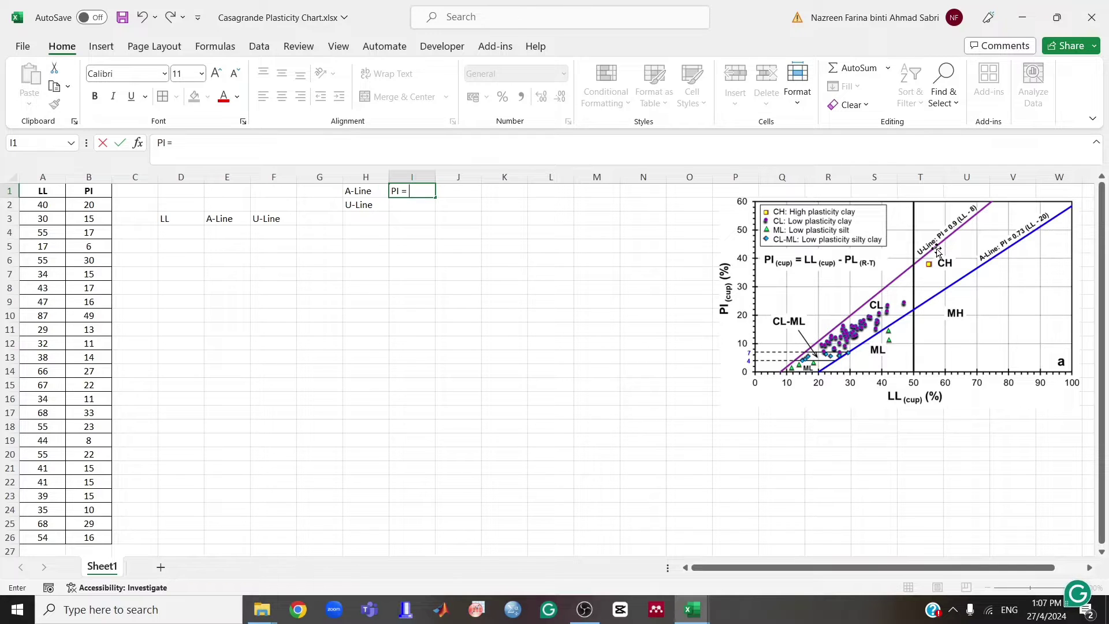
{"action": "left_click", "coordinate": [989, 254]}
{"action": "left_click", "coordinate": [1008, 256]}
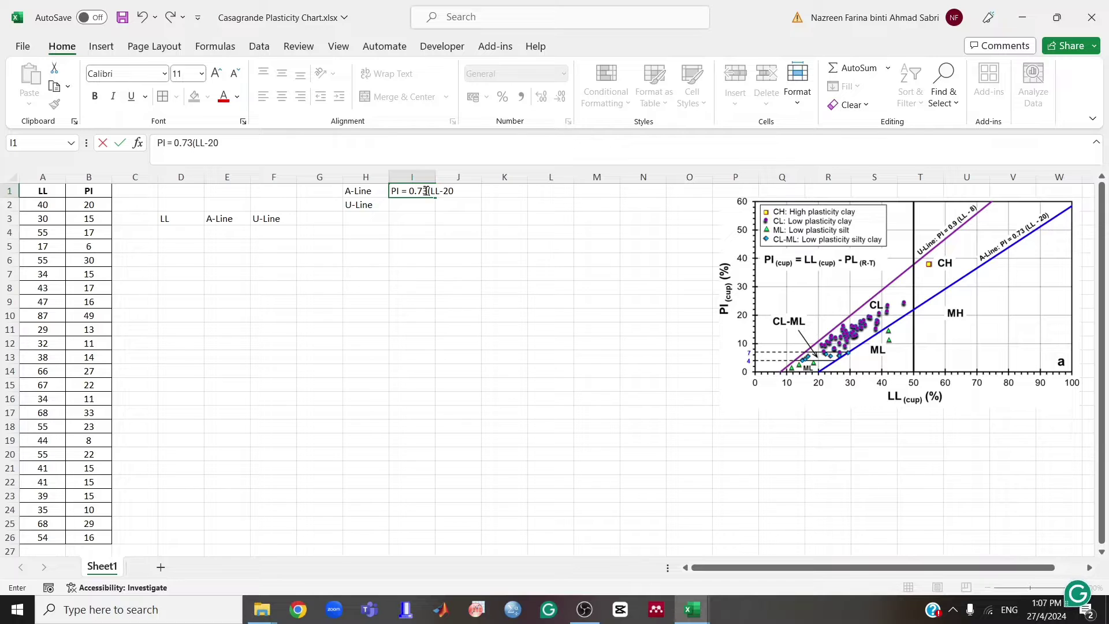
{"action": "key", "text": "Return"}
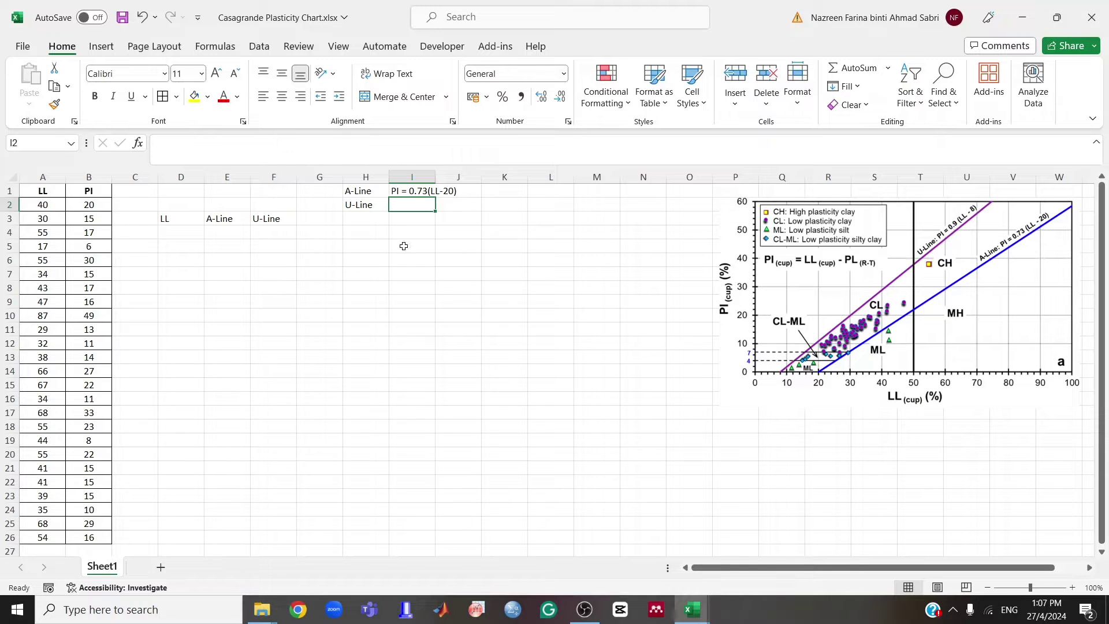
- Write the U-Line equation as the text PI = 0.9(LL-8) in cell I2
{"action": "type", "text": "PI = "}
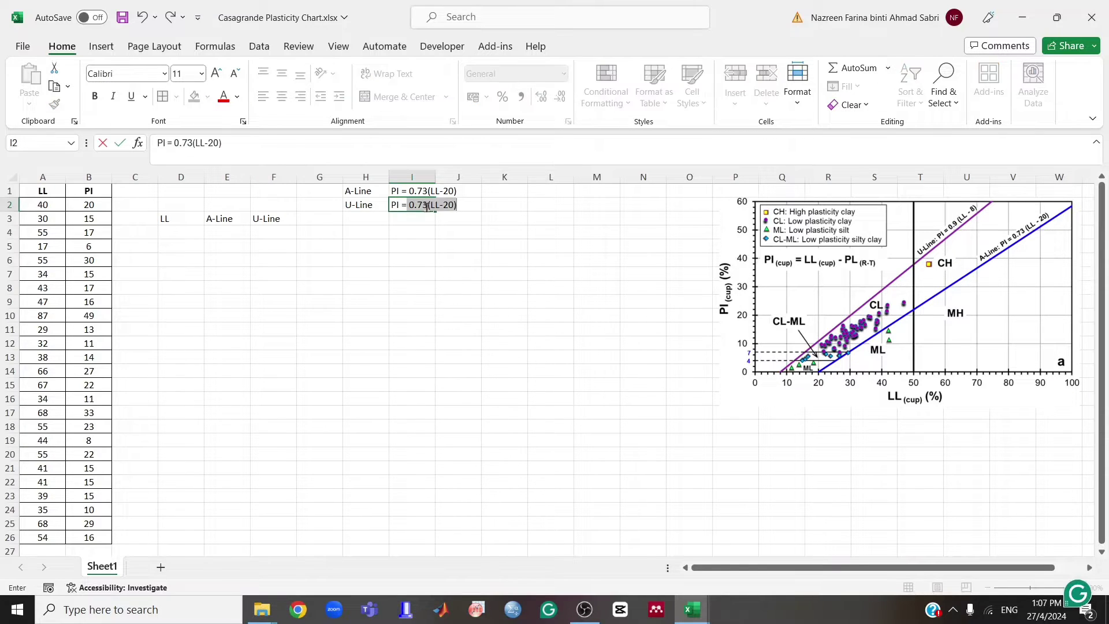
{"action": "type", "text": "0.9"}
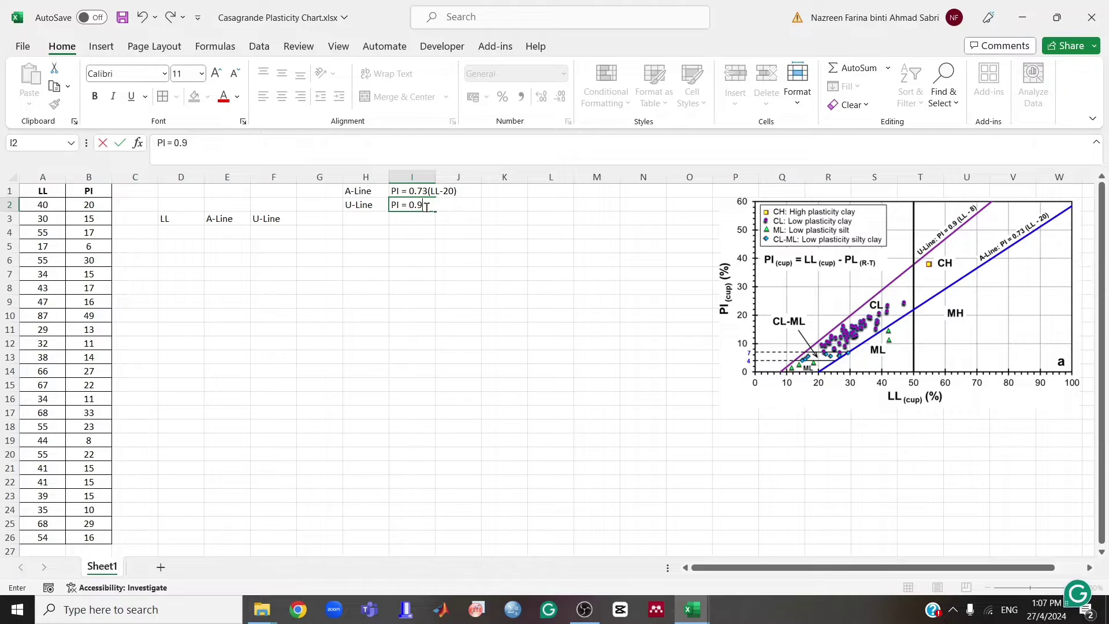
{"action": "type", "text": "(LL-8)"}
{"action": "key", "text": "Return"}
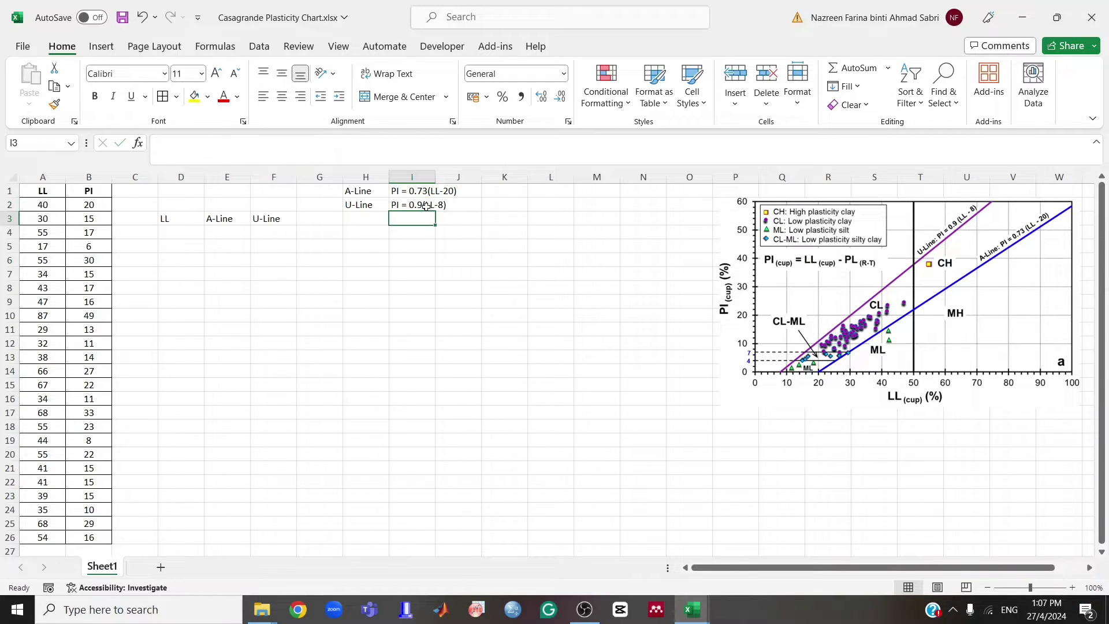
- Merge and center the two equations across columns I and J, each in its own row
{"action": "left_click_drag", "start_coordinate": [395, 189], "coordinate": [471, 206]}
{"action": "left_click", "coordinate": [381, 99]}
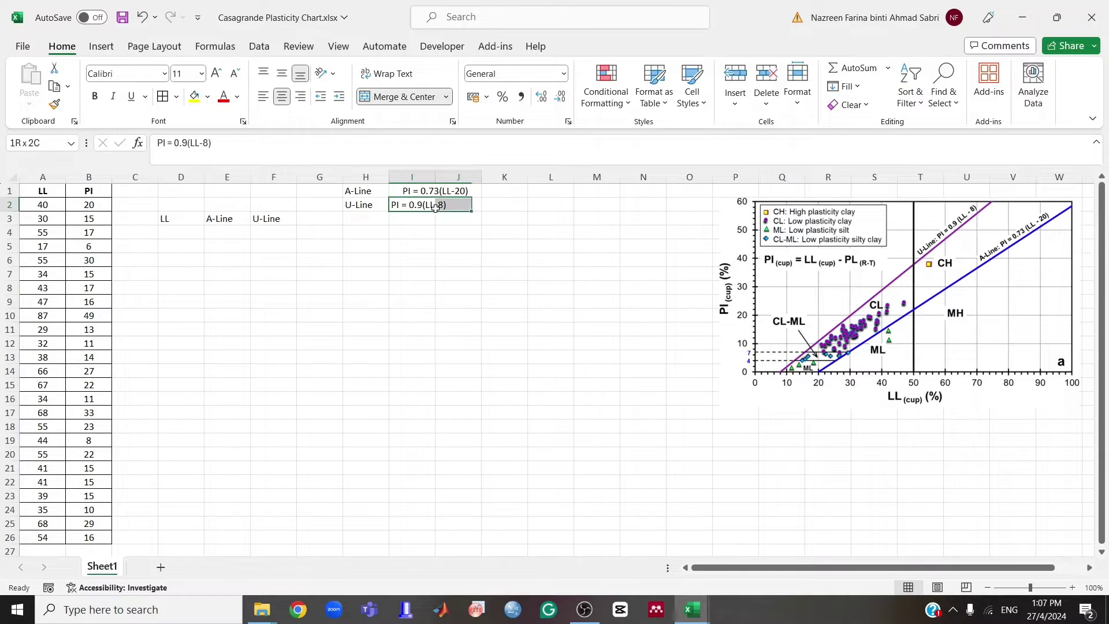
{"action": "left_click", "coordinate": [399, 97]}
- Make the A-Line and U-Line labels in H1:H2 bold
{"action": "left_click_drag", "start_coordinate": [354, 194], "coordinate": [359, 206]}
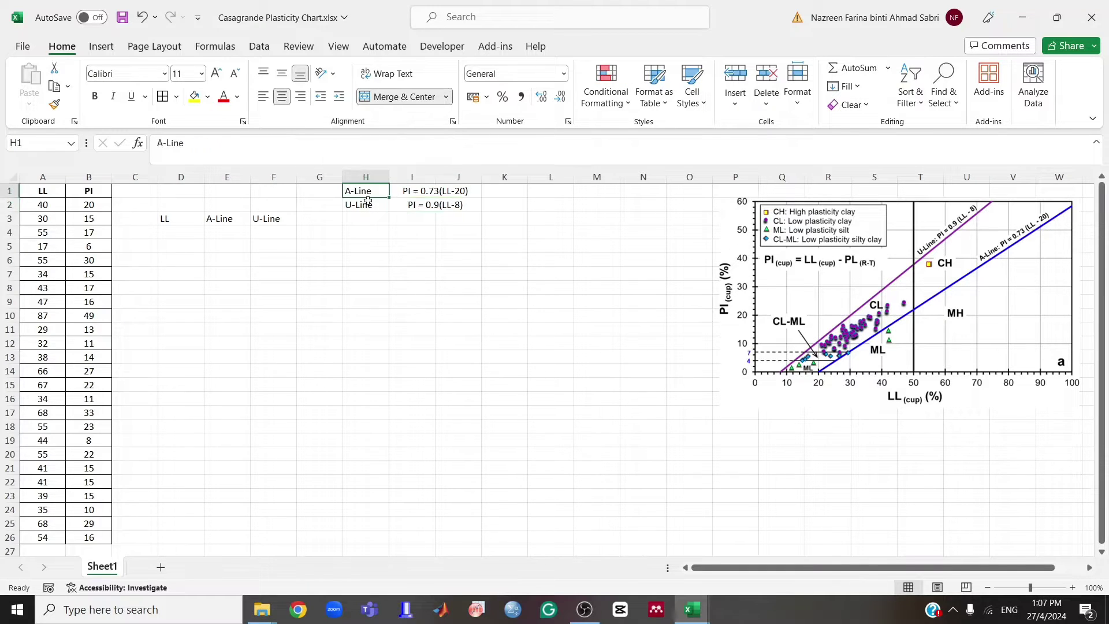
{"action": "left_click", "coordinate": [94, 96]}
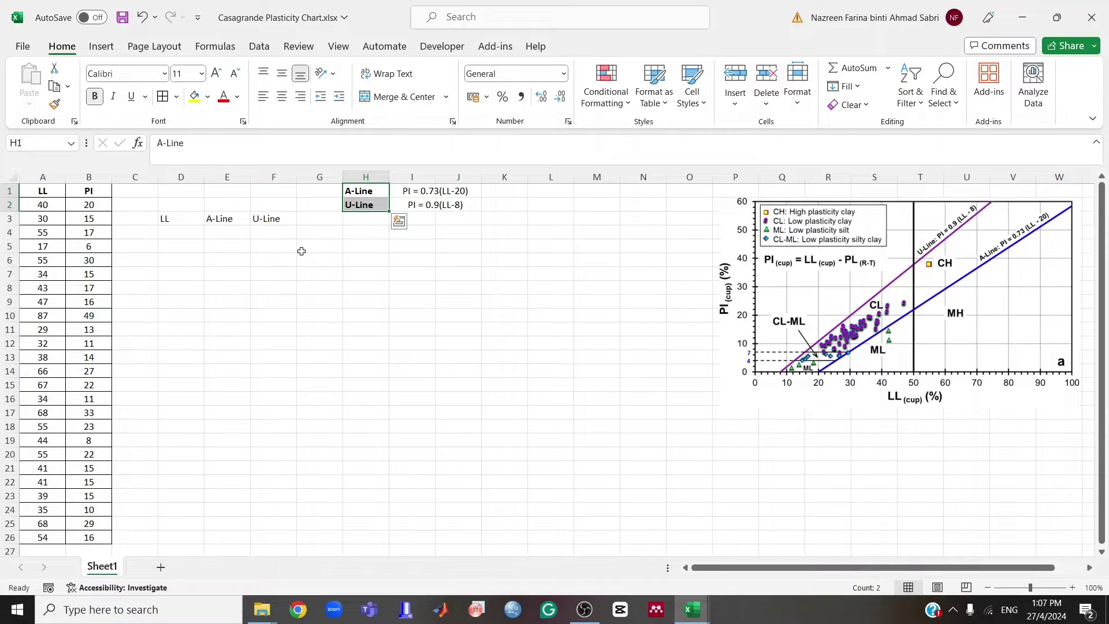
{"action": "left_click", "coordinate": [392, 246]}
- Fill the LL column from D4 to D14 with 0, 8, 20, 30, 40, 50, 60, 70, 80, 90 and 100
{"action": "left_click", "coordinate": [186, 235]}
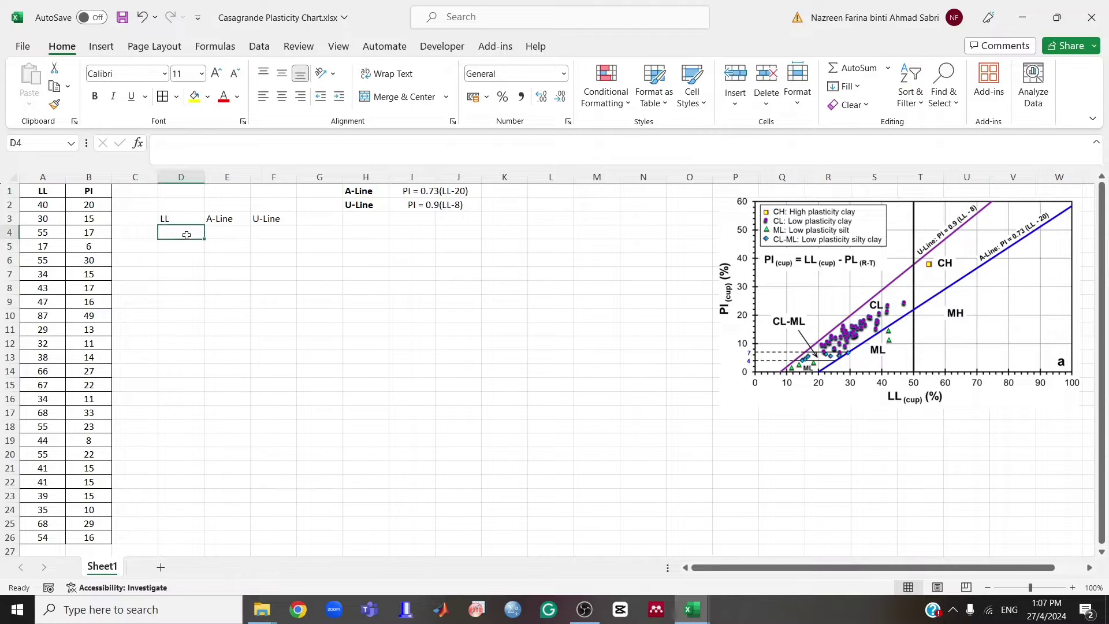
{"action": "type", "text": "0"}
{"action": "key", "text": "Return"}
{"action": "type", "text": "8"}
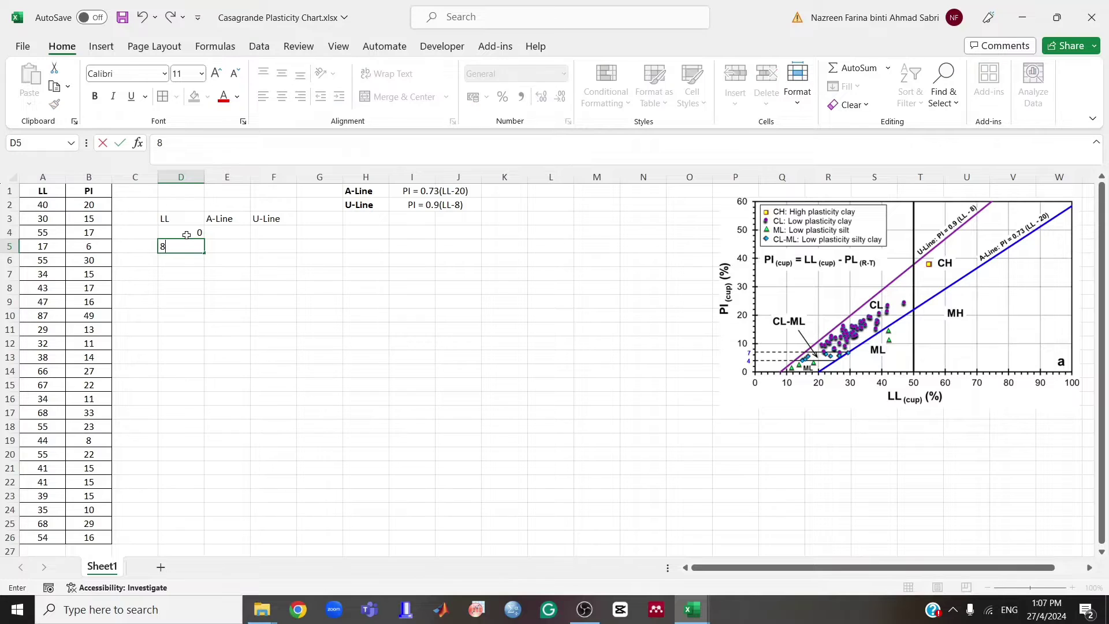
{"action": "key", "text": "Return"}
{"action": "type", "text": "20"}
{"action": "key", "text": "Return"}
{"action": "type", "text": "30"}
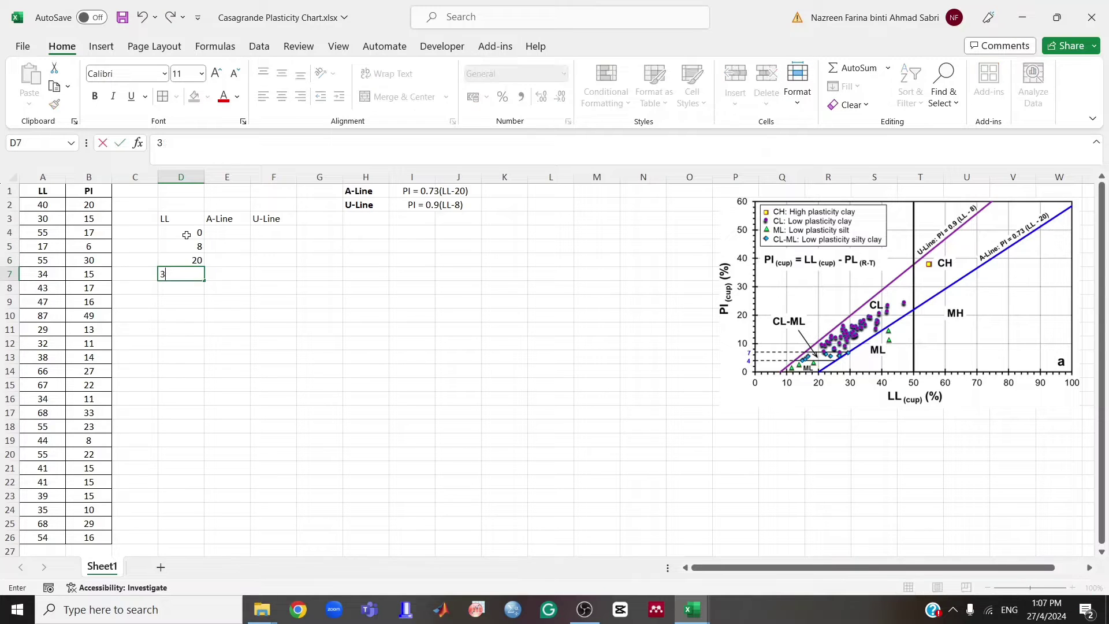
{"action": "key", "text": "Return"}
{"action": "type", "text": "40"}
{"action": "key", "text": "Return"}
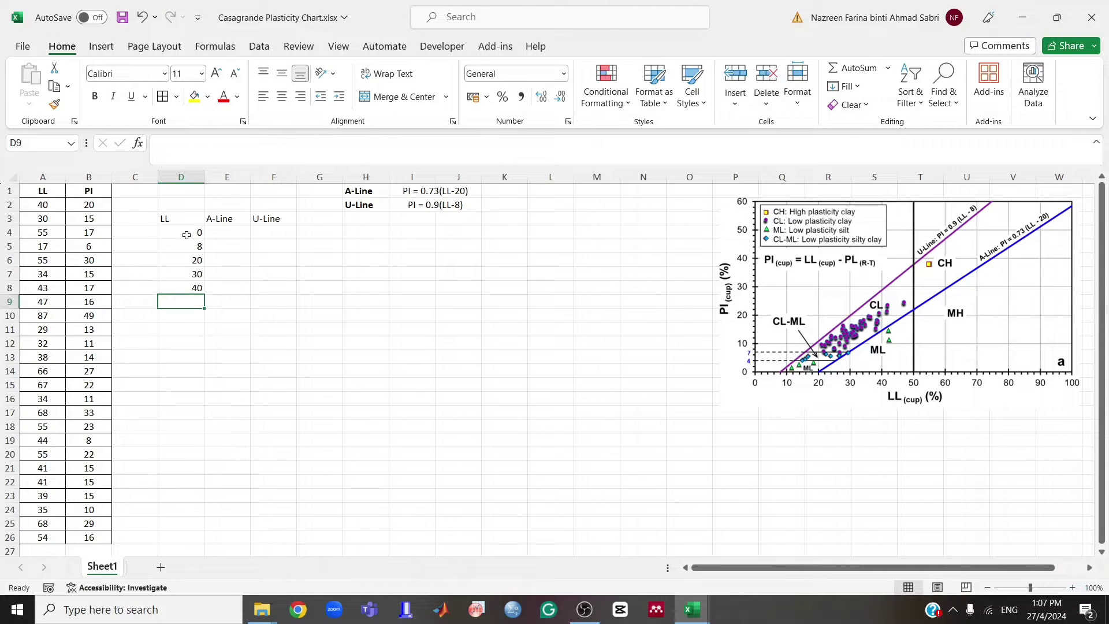
{"action": "type", "text": "50"}
{"action": "key", "text": "Return"}
{"action": "type", "text": "60"}
{"action": "key", "text": "Return"}
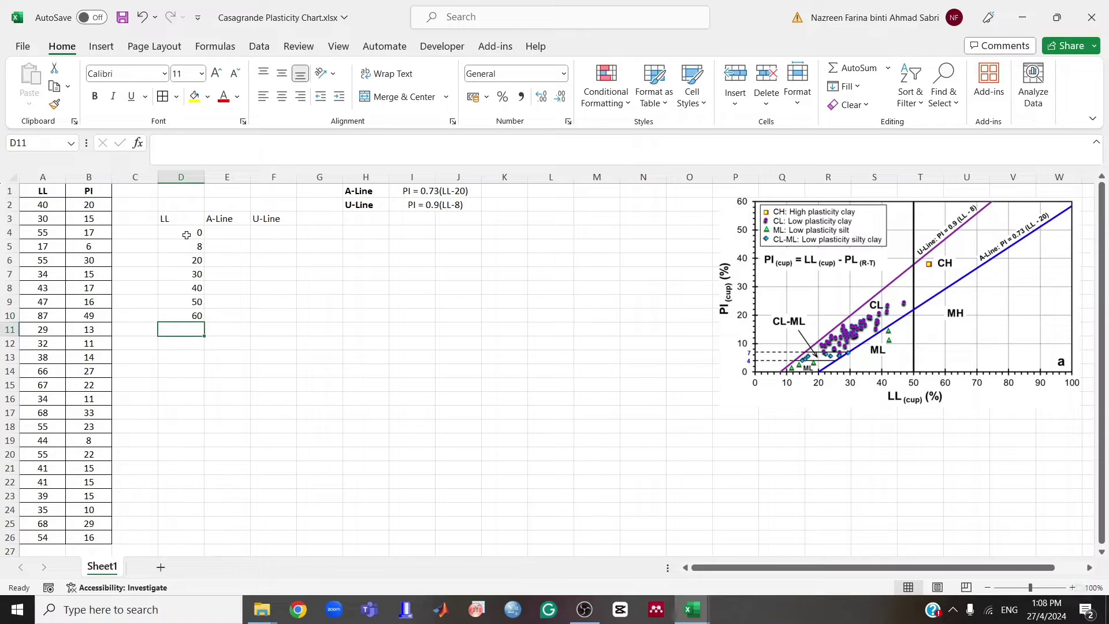
{"action": "type", "text": "70"}
{"action": "key", "text": "Return"}
{"action": "type", "text": "80"}
{"action": "key", "text": "Return"}
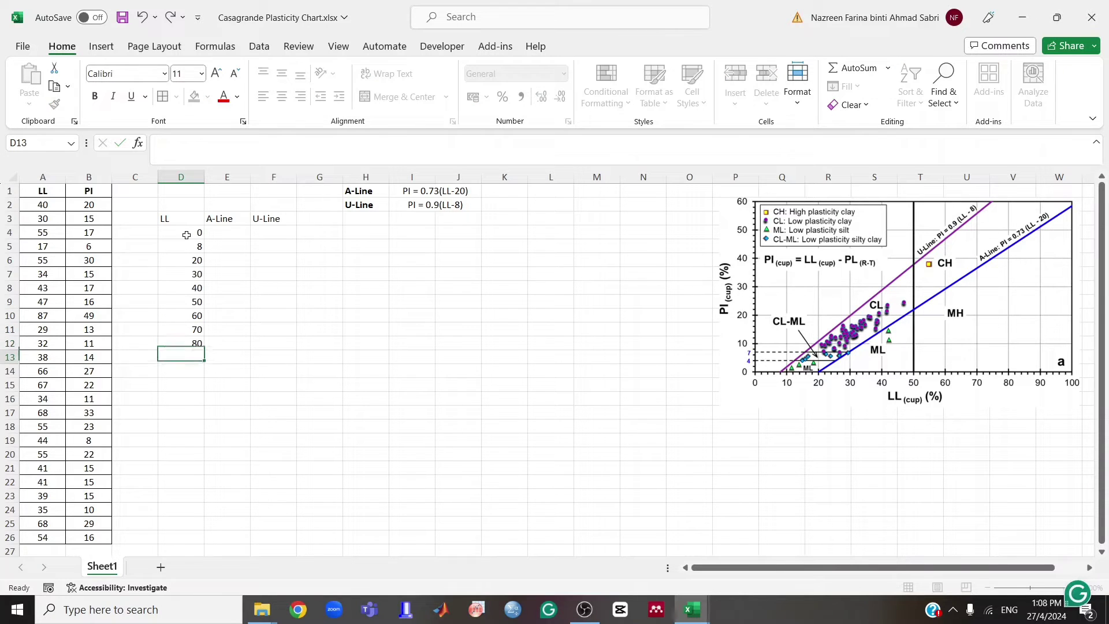
{"action": "type", "text": "90"}
{"action": "key", "text": "Return"}
{"action": "type", "text": "100"}
{"action": "key", "text": "Return"}
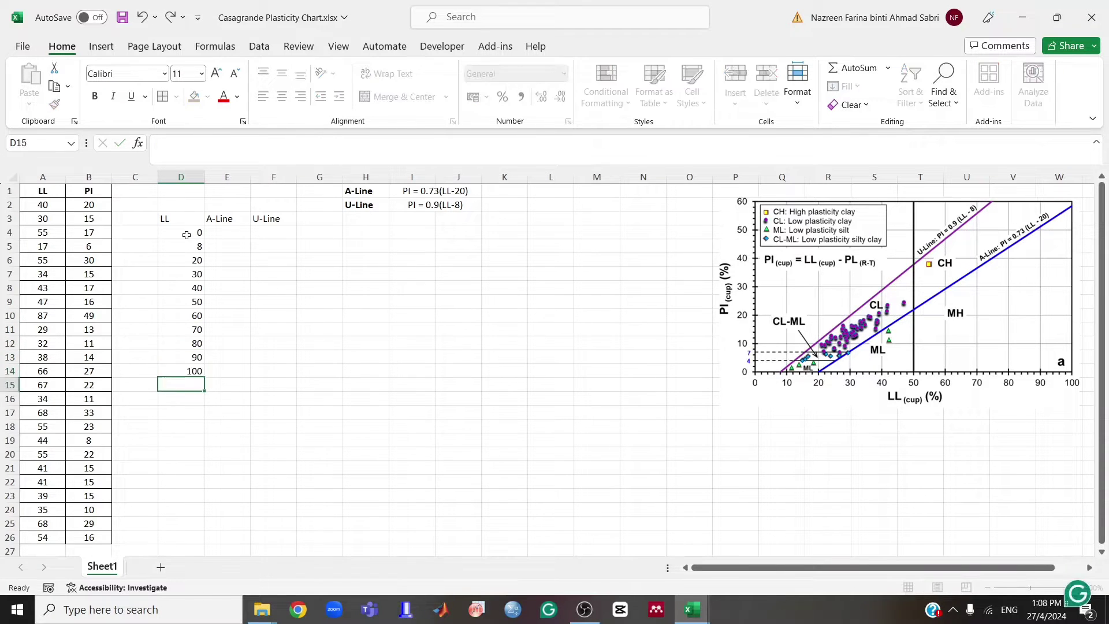
{"action": "left_click_drag", "start_coordinate": [191, 234], "coordinate": [191, 371]}
{"action": "key", "text": "ctrl+q"}
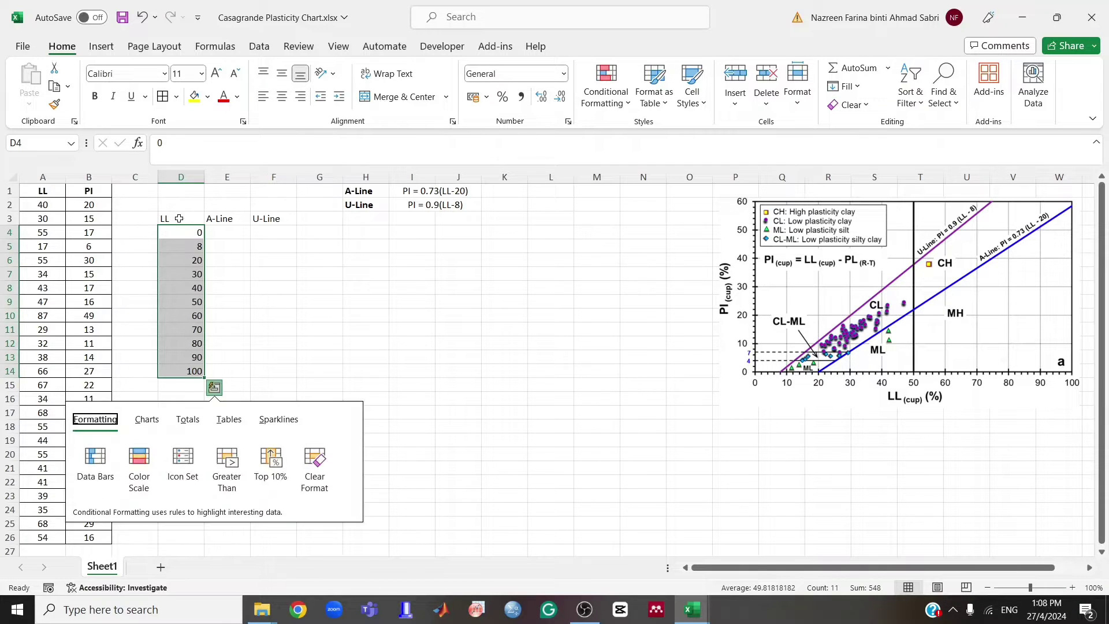
{"action": "left_click", "coordinate": [217, 230]}
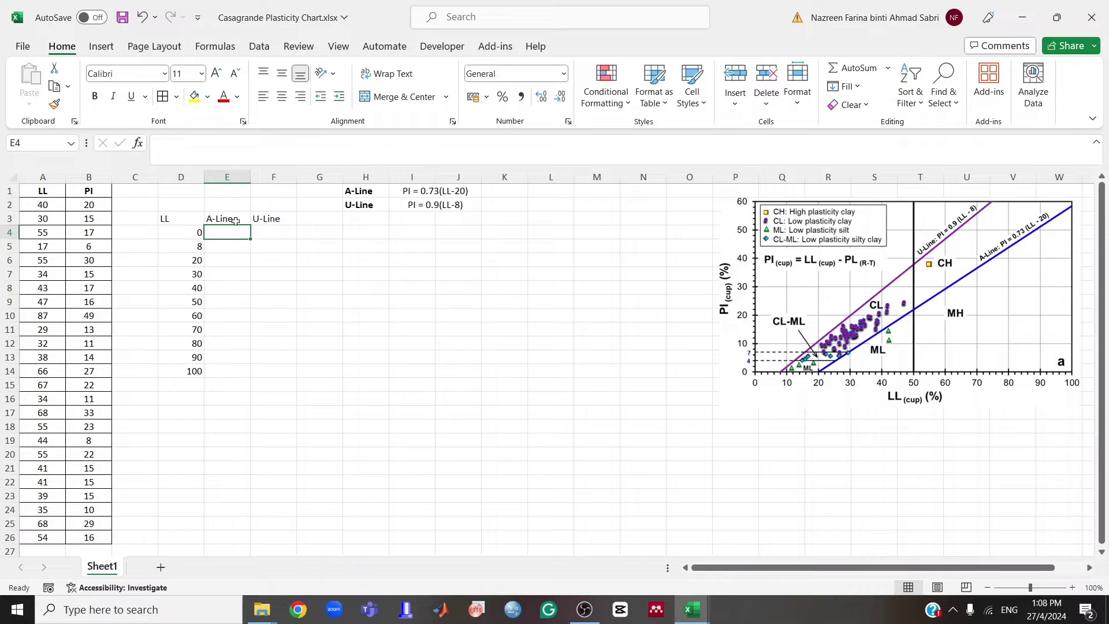
- Calculate the A-Line values with the formula =0.73*(D4-20) in E4 and fill it down to E14
{"action": "left_click", "coordinate": [232, 231]}
{"action": "type", "text": "="}
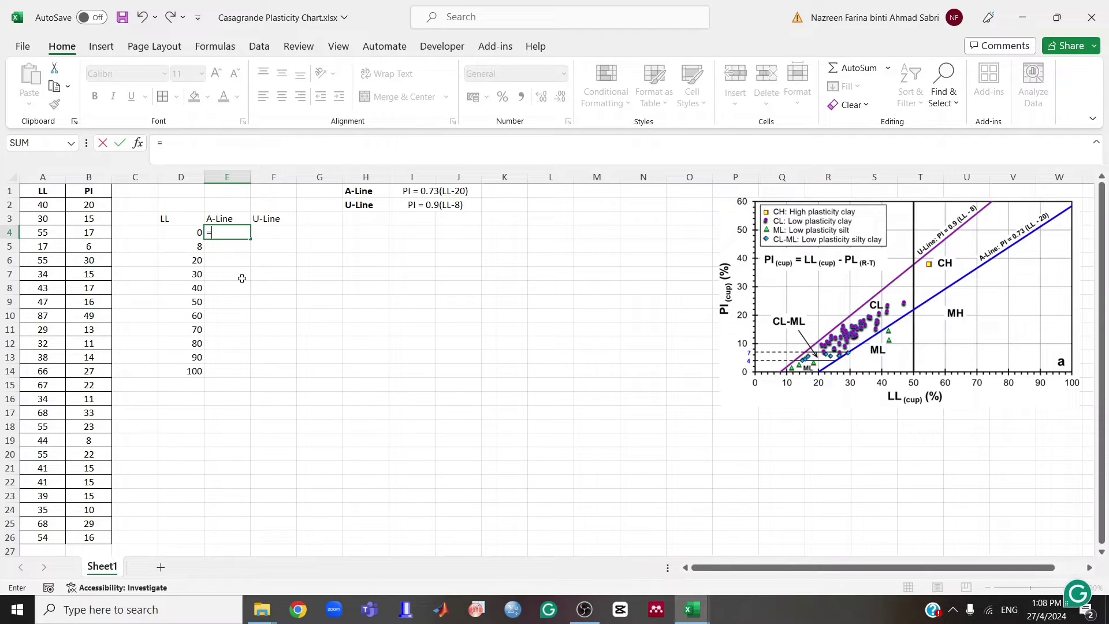
{"action": "type", "text": "0.73*("}
{"action": "left_click", "coordinate": [184, 232]}
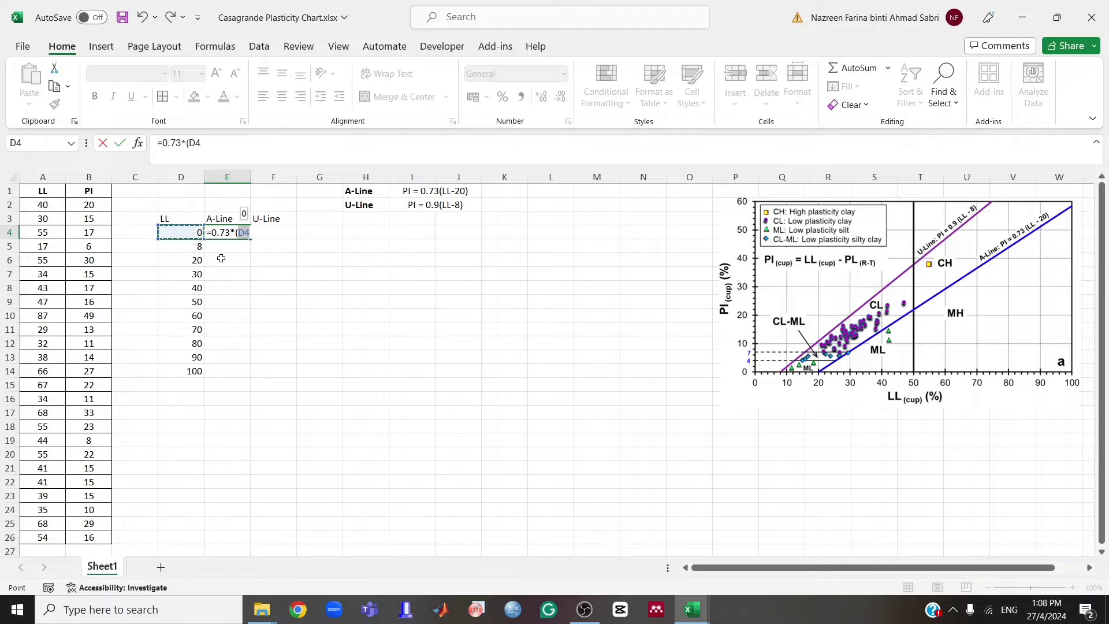
{"action": "type", "text": "-20"}
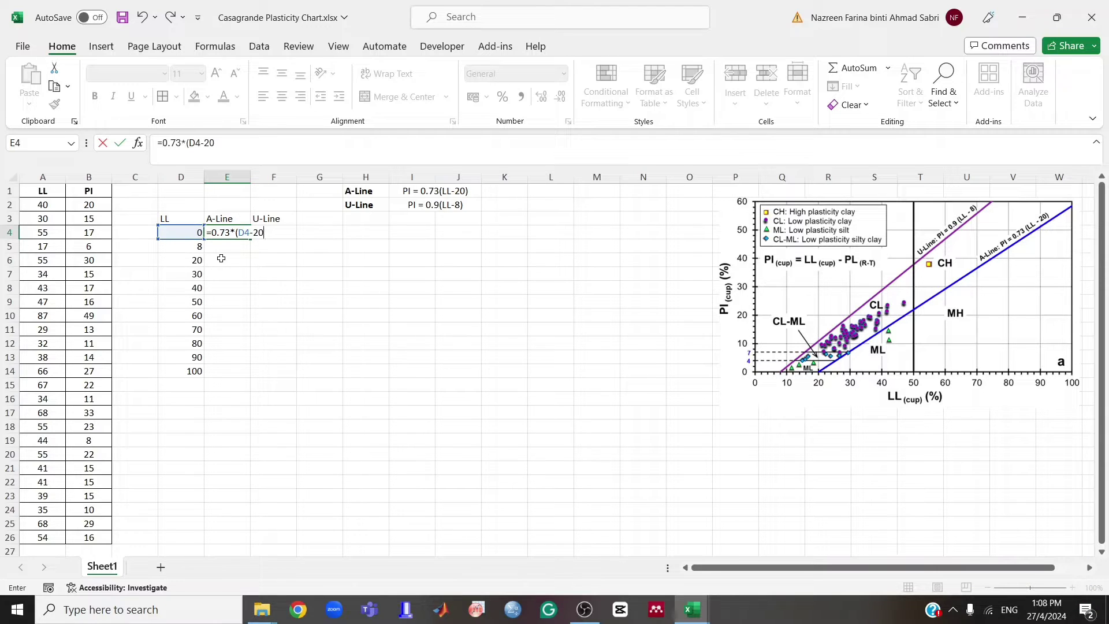
{"action": "key", "text": "Return"}
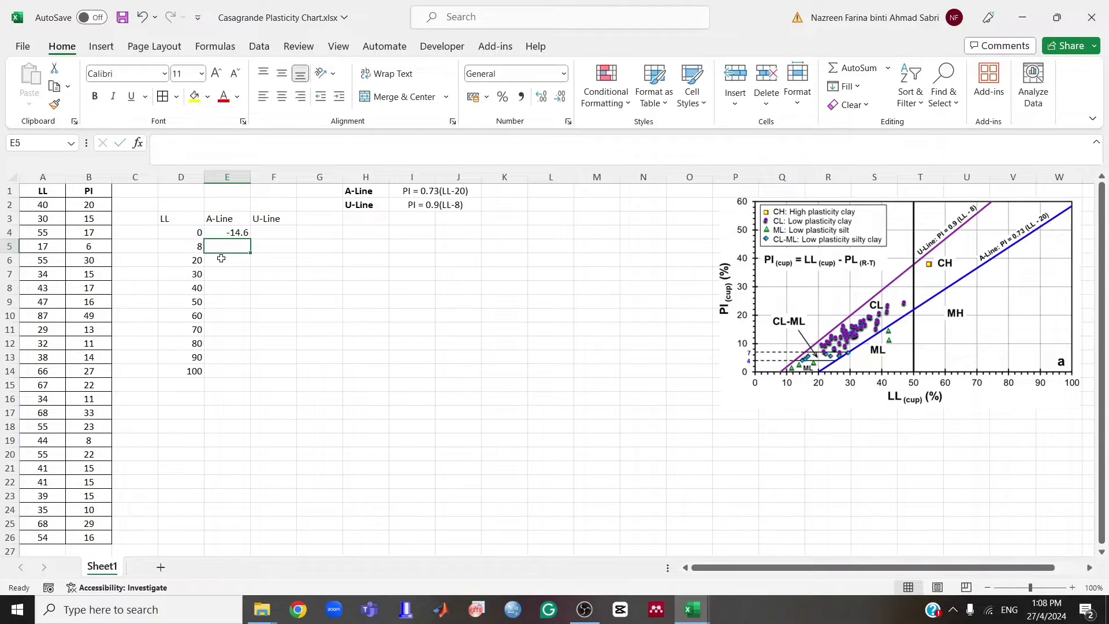
{"action": "left_click", "coordinate": [245, 233]}
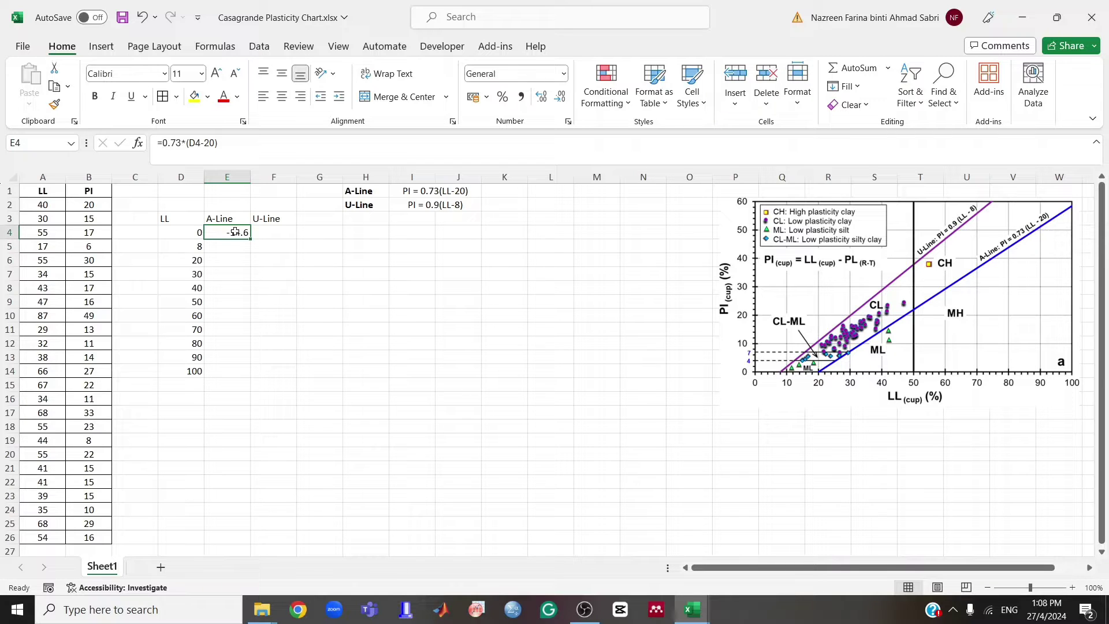
{"action": "left_click_drag", "start_coordinate": [250, 239], "coordinate": [245, 381]}
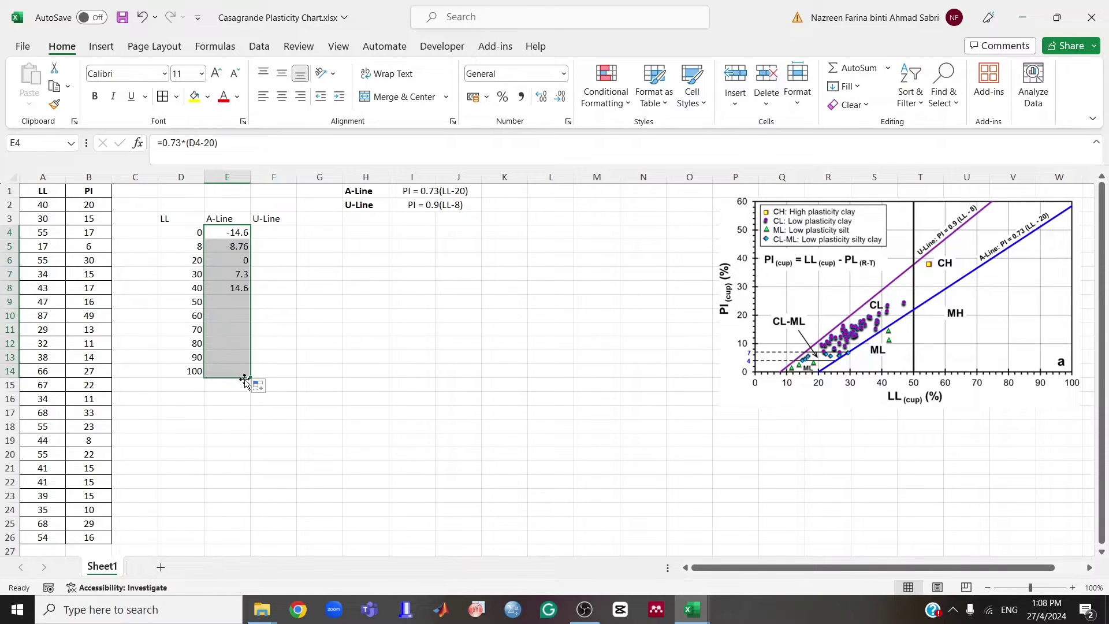
- Calculate the U-Line values with the formula =0.9*(D4-8) in F4 and fill it down to F14
{"action": "left_click", "coordinate": [275, 233]}
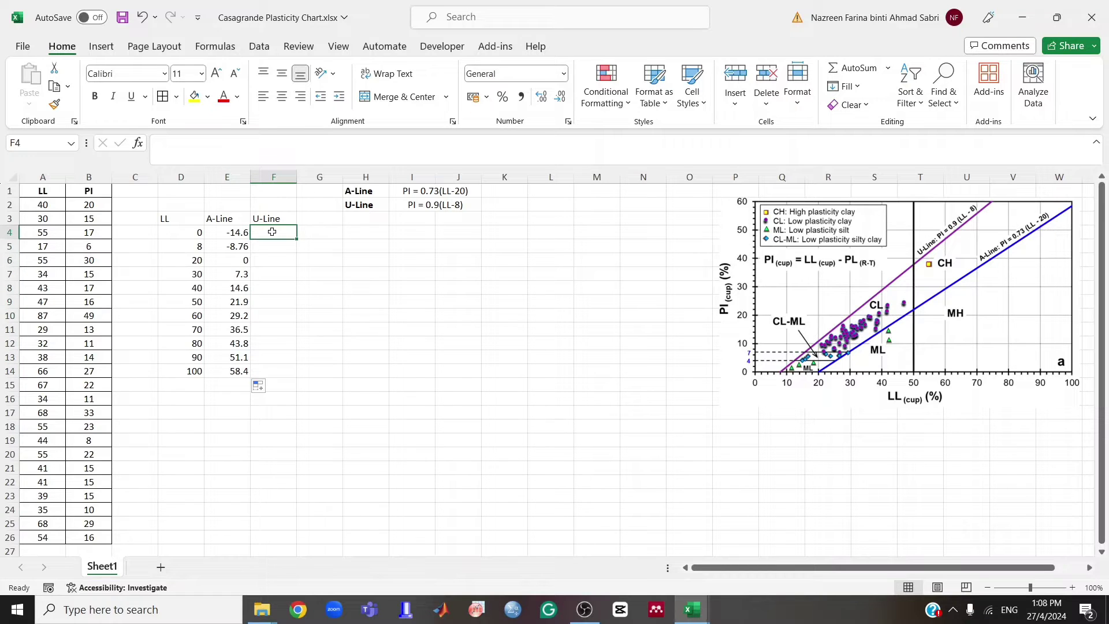
{"action": "type", "text": "="}
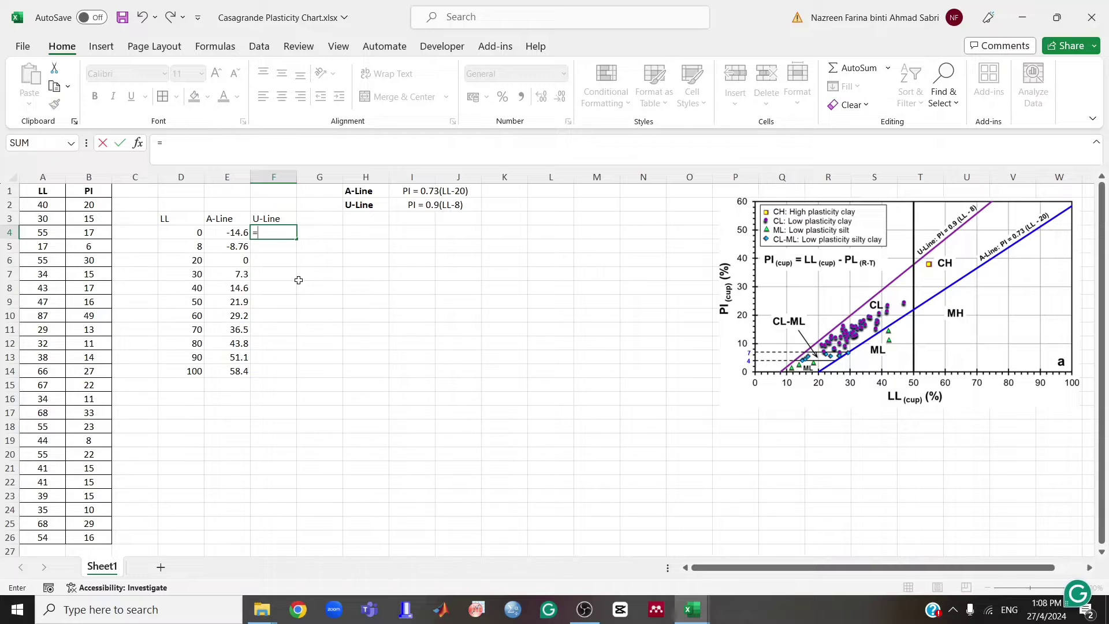
{"action": "type", "text": "0.9*("}
{"action": "left_click", "coordinate": [187, 232]}
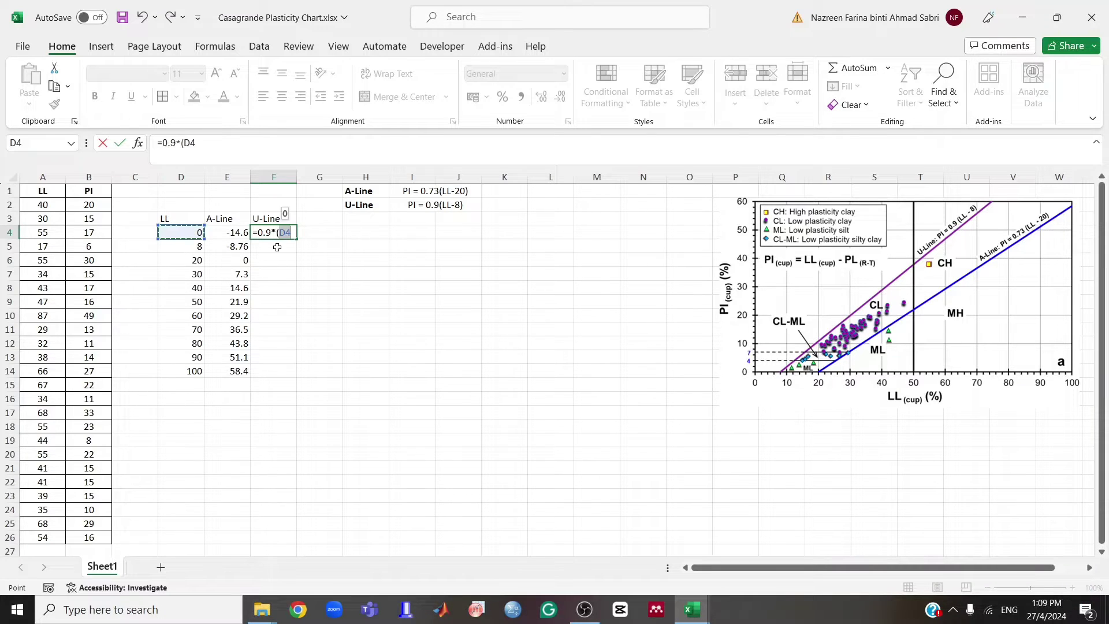
{"action": "type", "text": "-8)"}
{"action": "key", "text": "Return"}
{"action": "left_click", "coordinate": [287, 233]}
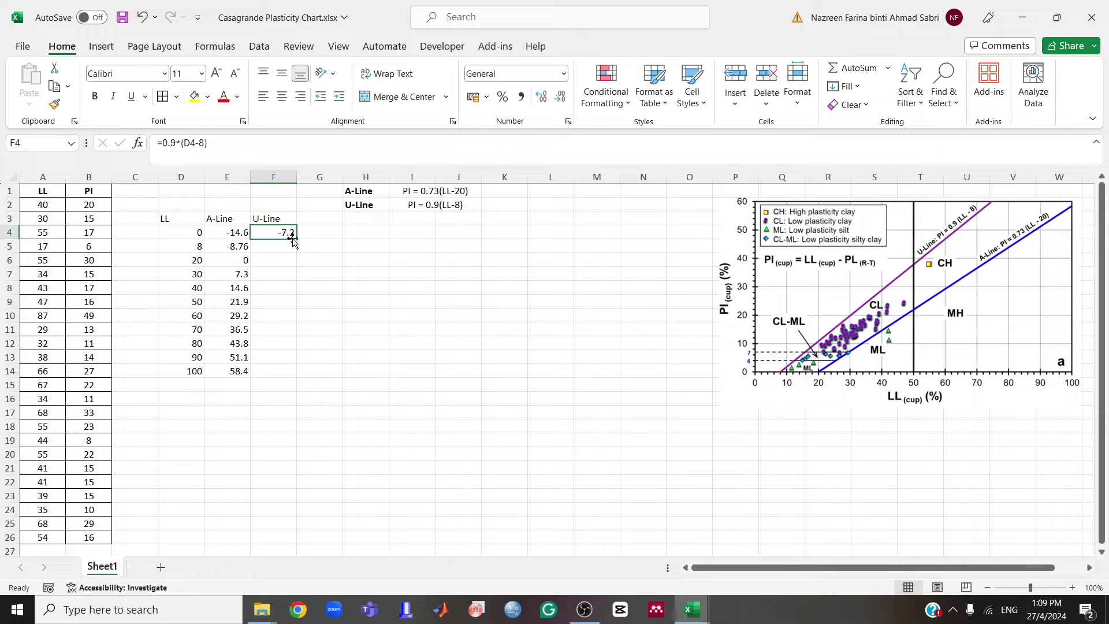
{"action": "left_click_drag", "start_coordinate": [292, 239], "coordinate": [292, 373]}
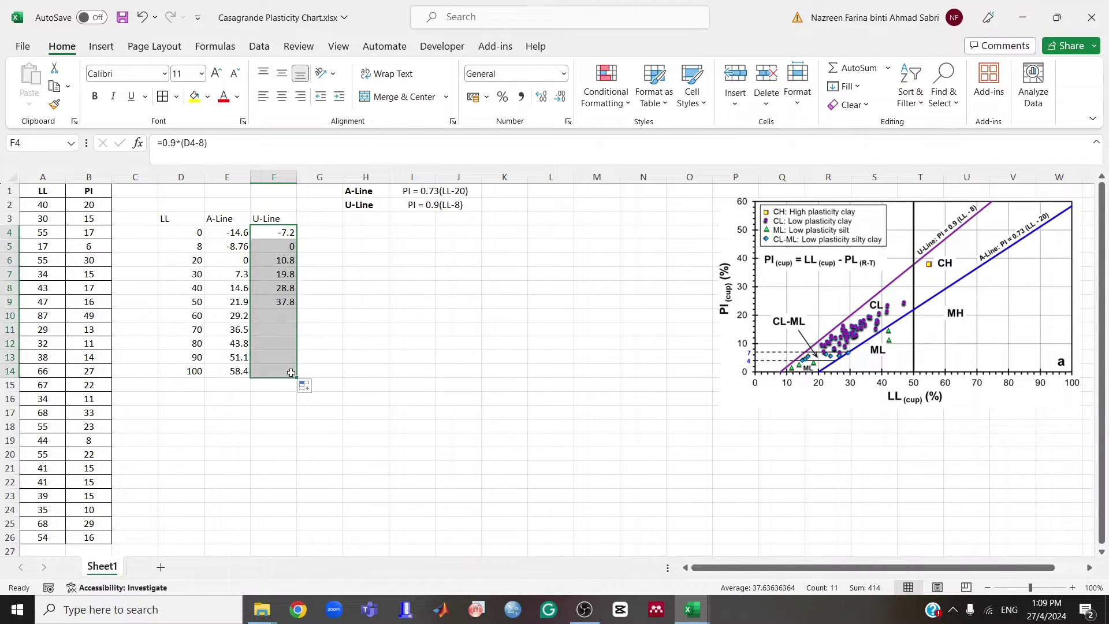
{"action": "left_click", "coordinate": [421, 290]}
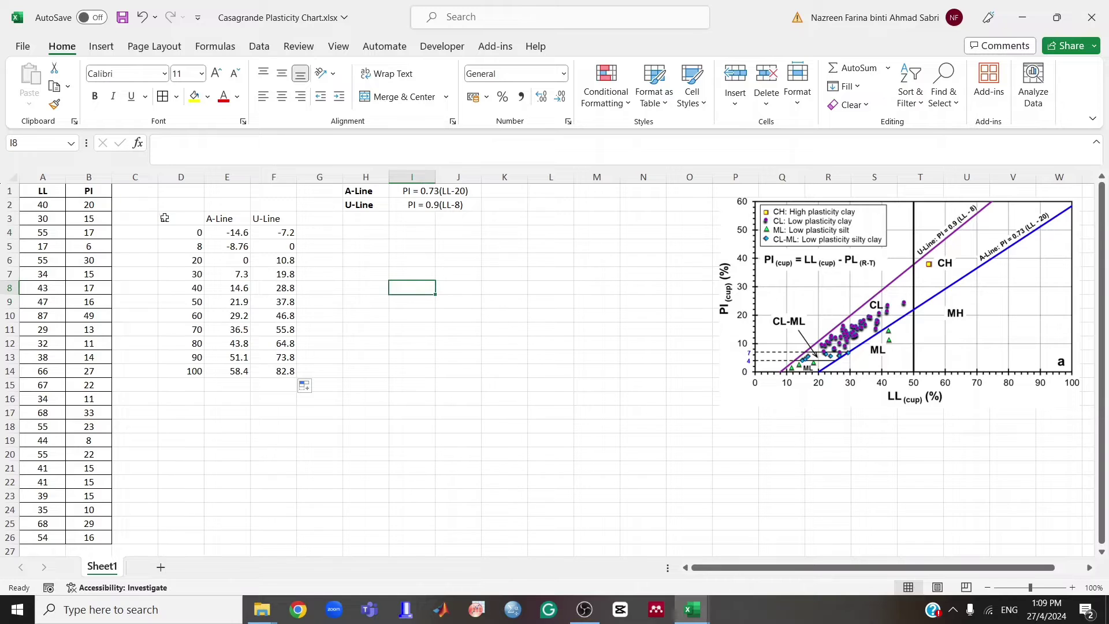
- Make the LL, A-Line and U-Line headers in D3:F3 bold
{"action": "left_click_drag", "start_coordinate": [164, 217], "coordinate": [278, 218]}
{"action": "left_click", "coordinate": [95, 96]}
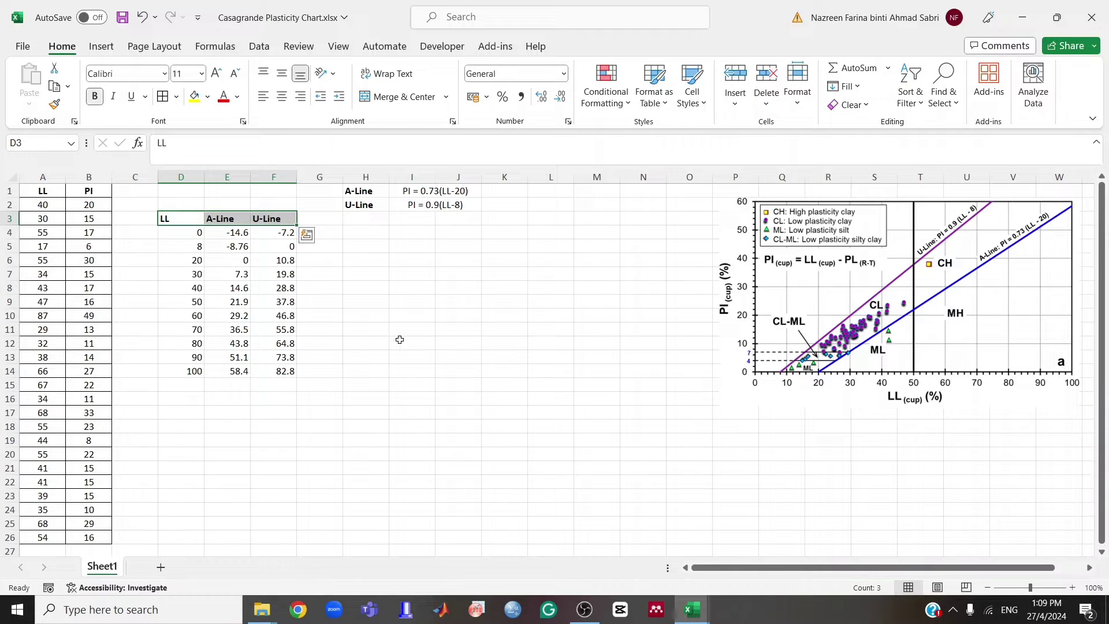
{"action": "left_click", "coordinate": [348, 384]}
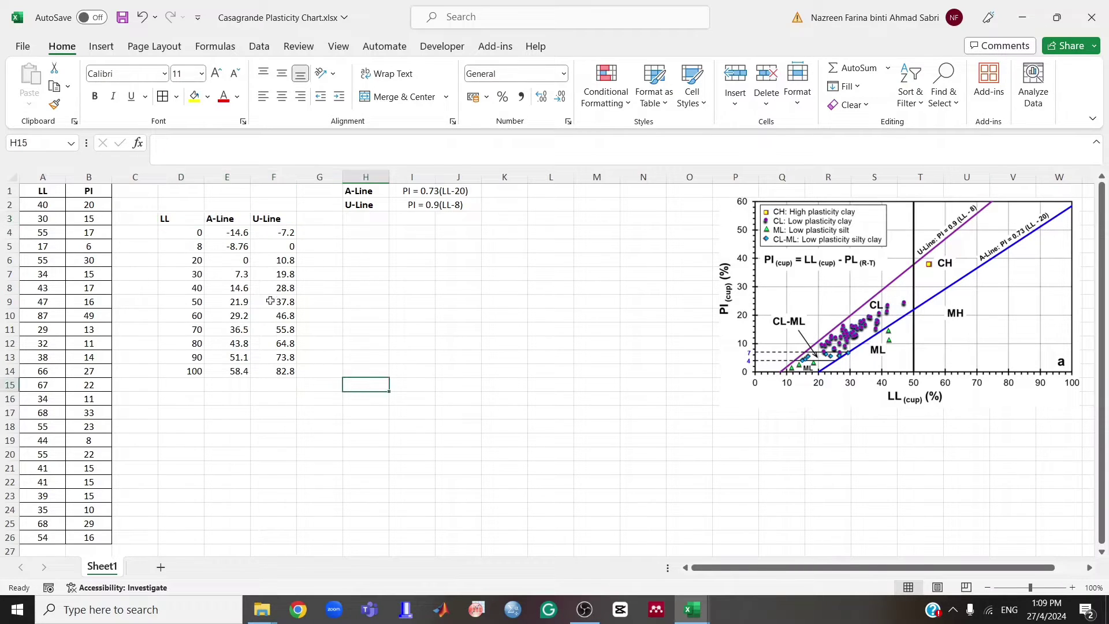
- Insert an empty scatter chart with smooth lines and no markers, and position it below the two equations
{"action": "left_click", "coordinate": [101, 46]}
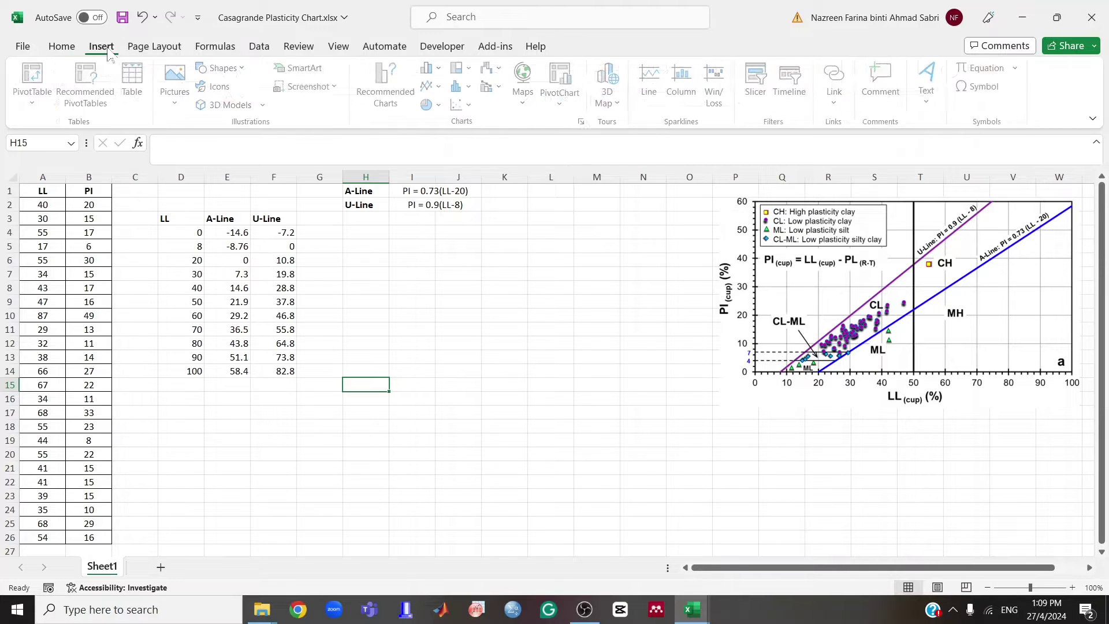
{"action": "left_click", "coordinate": [468, 107]}
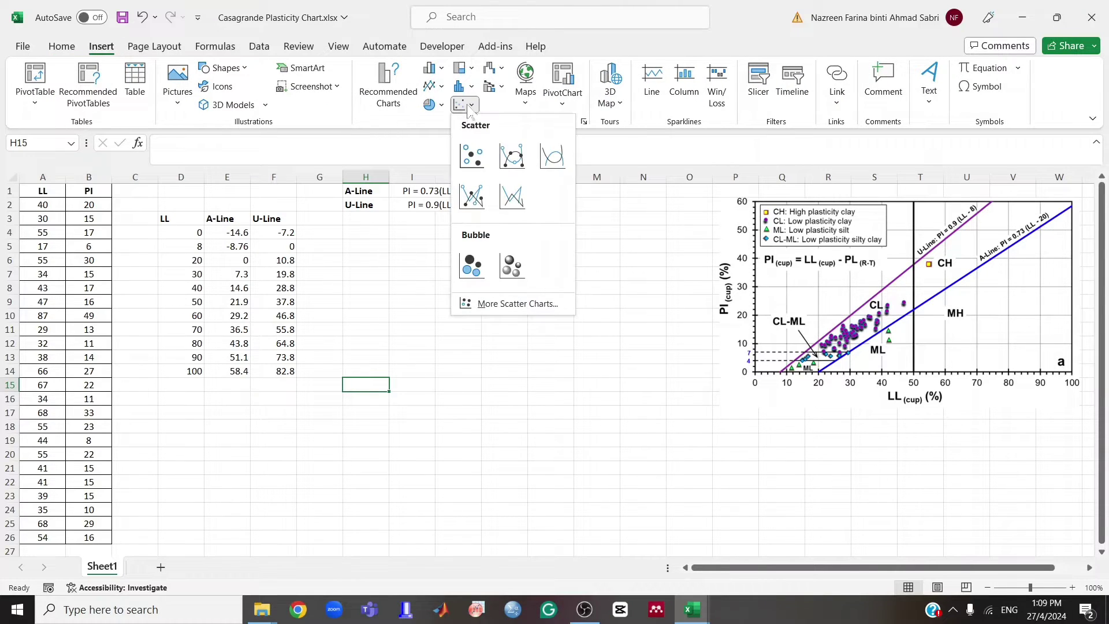
{"action": "left_click", "coordinate": [554, 167]}
{"action": "left_click_drag", "start_coordinate": [527, 284], "coordinate": [493, 269]}
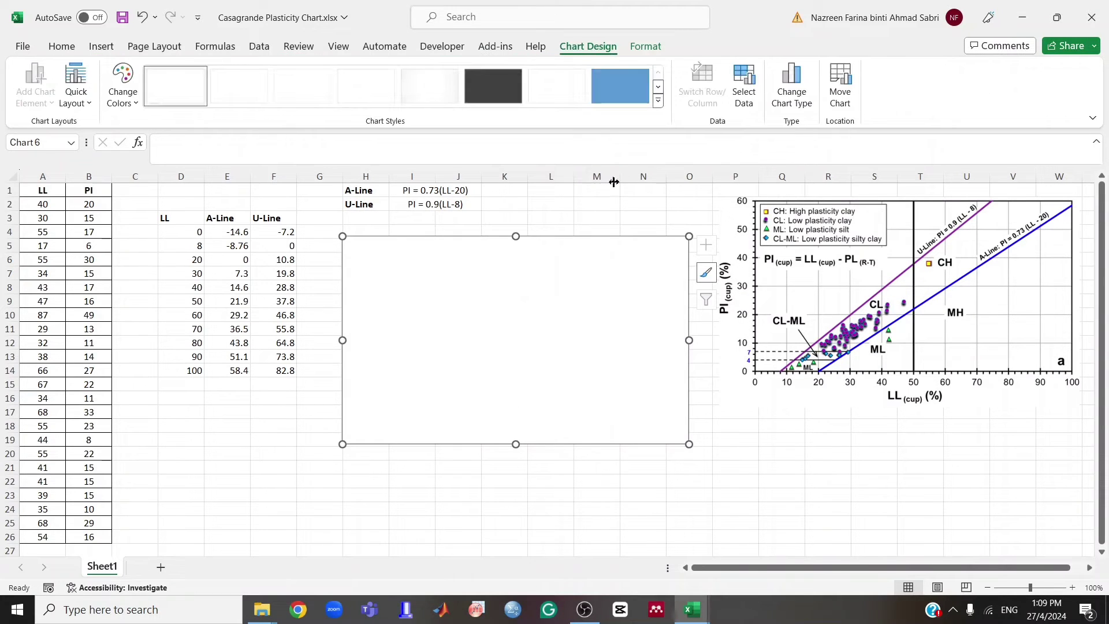
- Add the A-Line series to the chart with X values from D4:D14 and Y values from E4:E14
{"action": "left_click", "coordinate": [743, 101]}
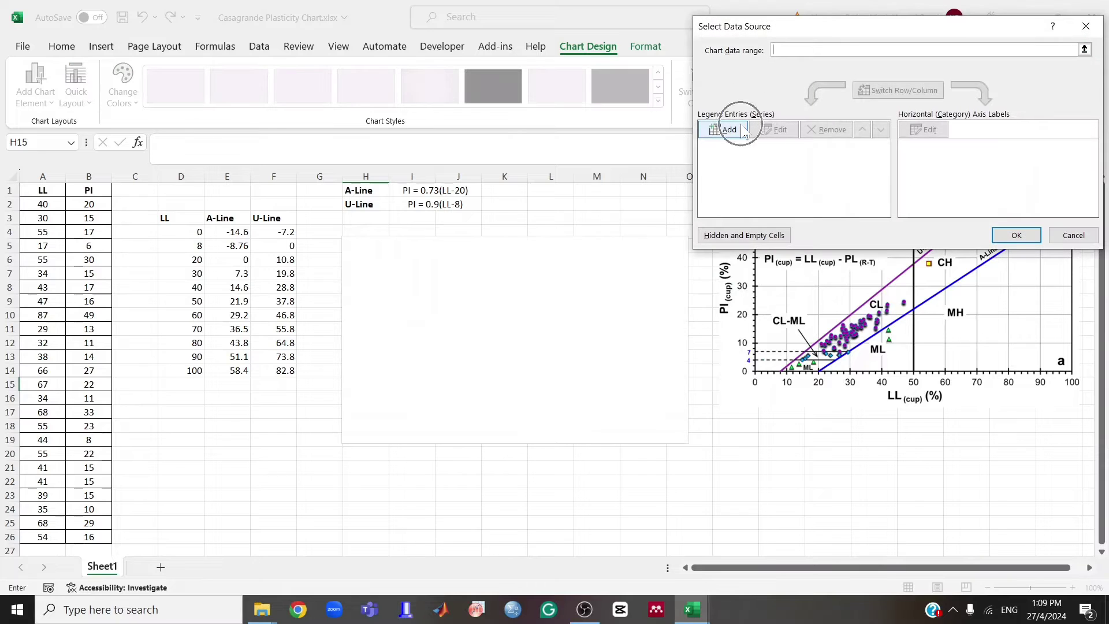
{"action": "left_click", "coordinate": [726, 129]}
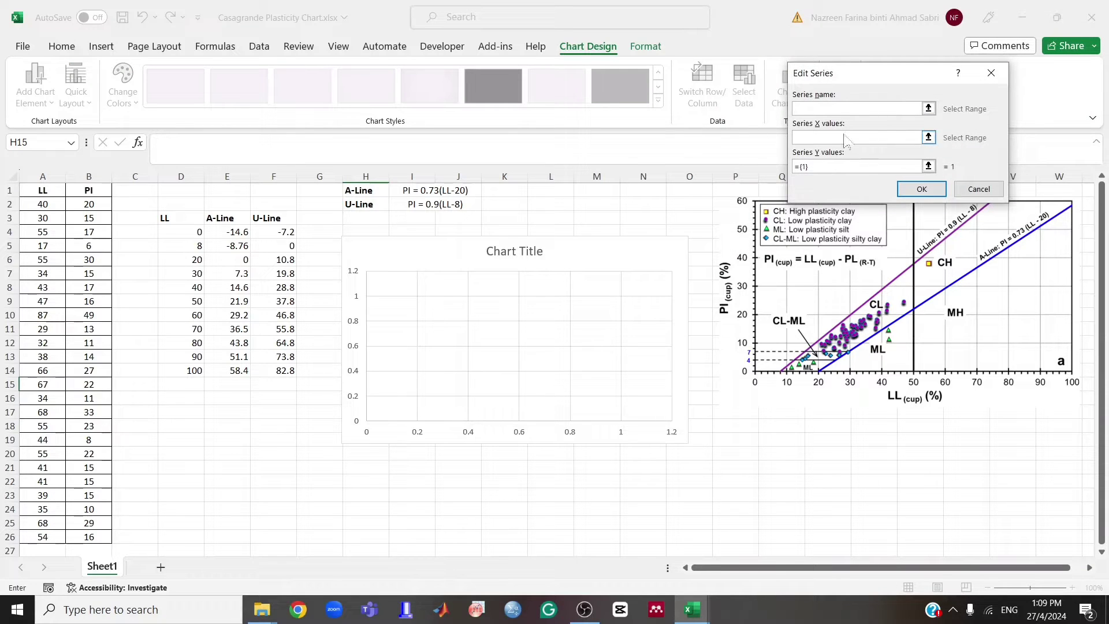
{"action": "left_click", "coordinate": [930, 138]}
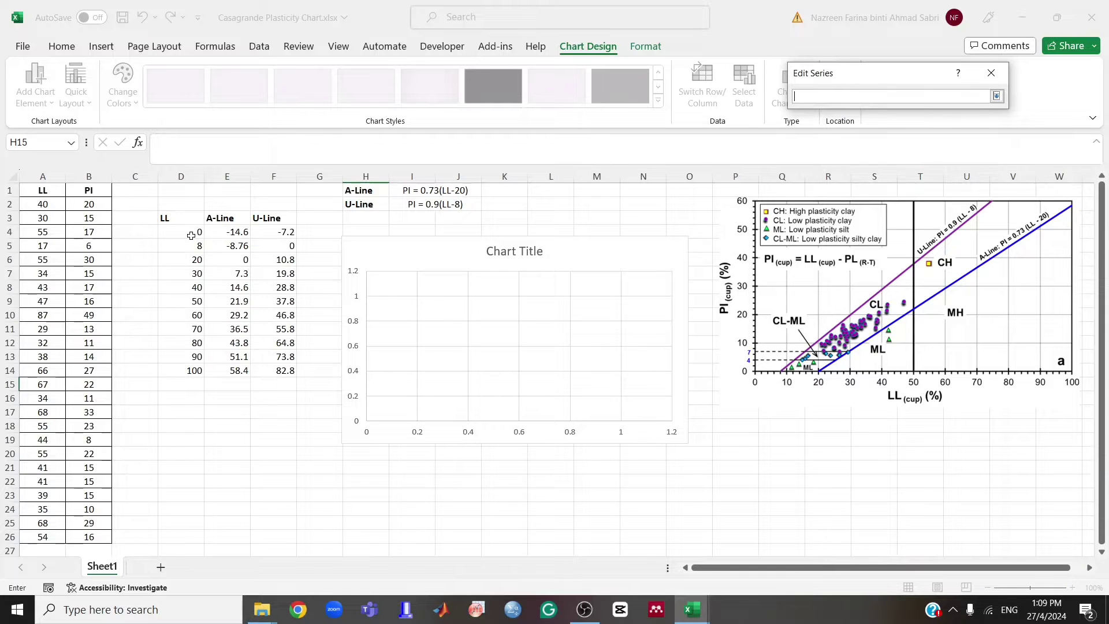
{"action": "left_click_drag", "start_coordinate": [192, 235], "coordinate": [195, 371]}
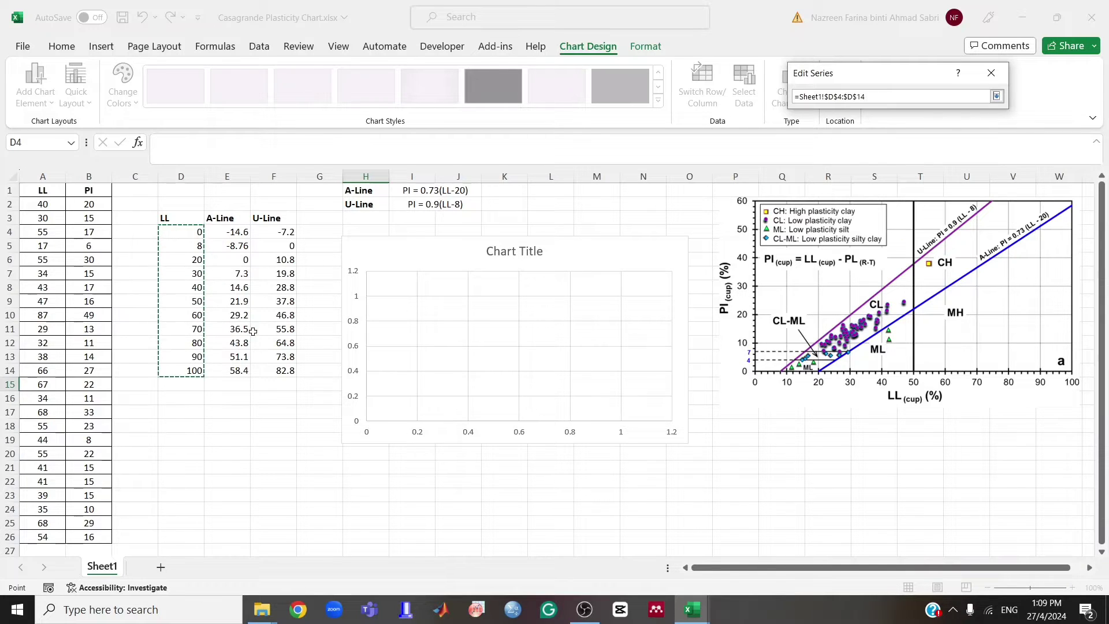
{"action": "left_click", "coordinate": [996, 96]}
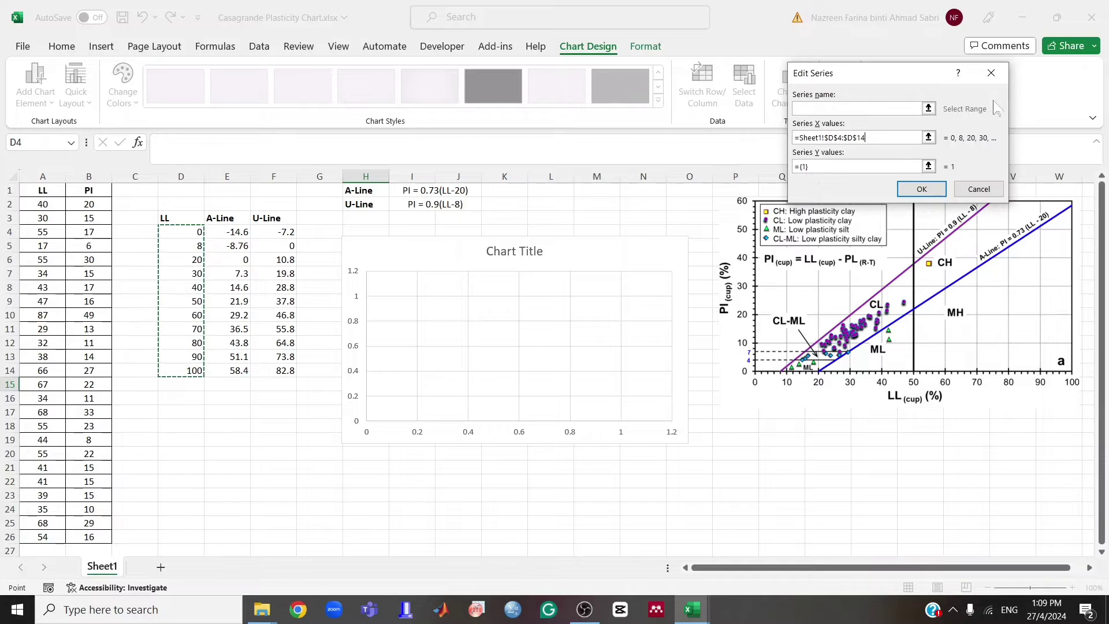
{"action": "left_click", "coordinate": [928, 167]}
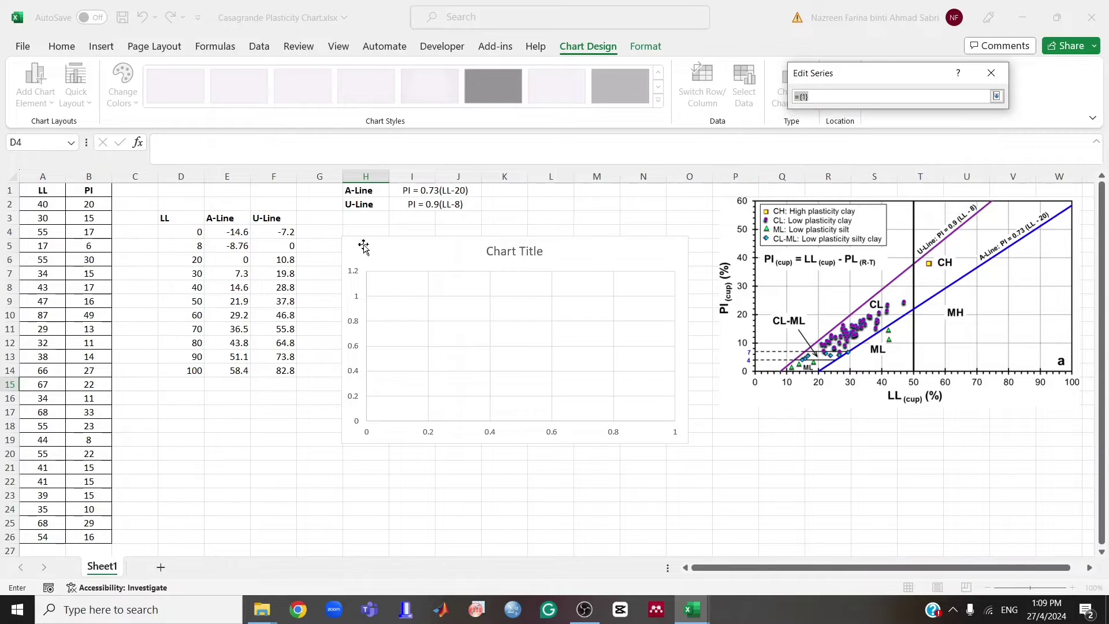
{"action": "left_click_drag", "start_coordinate": [237, 234], "coordinate": [237, 367]}
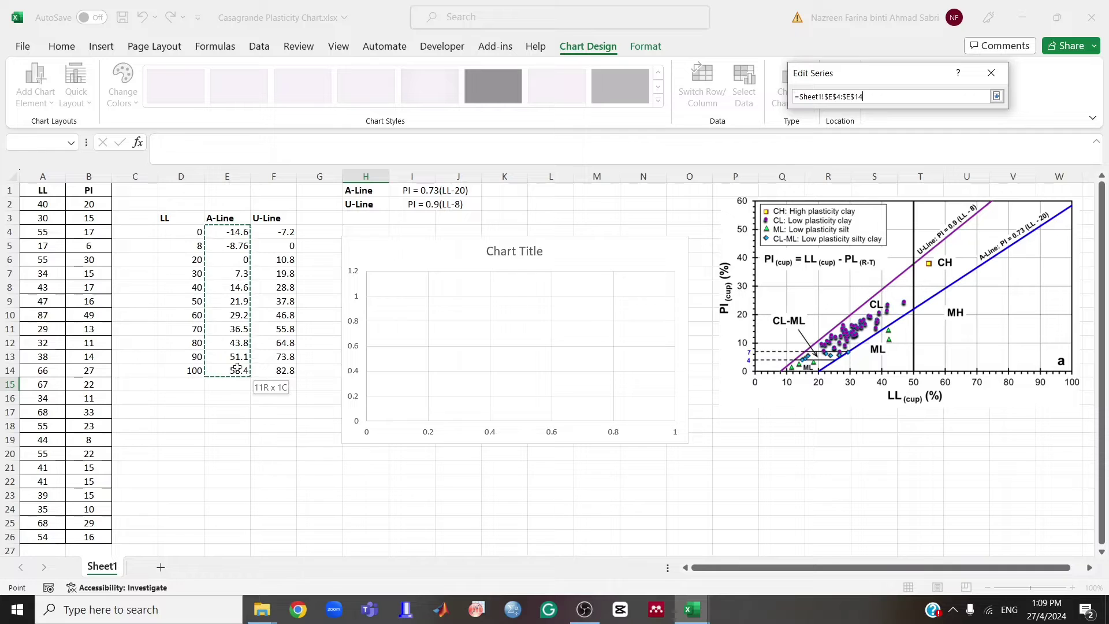
{"action": "left_click", "coordinate": [996, 96]}
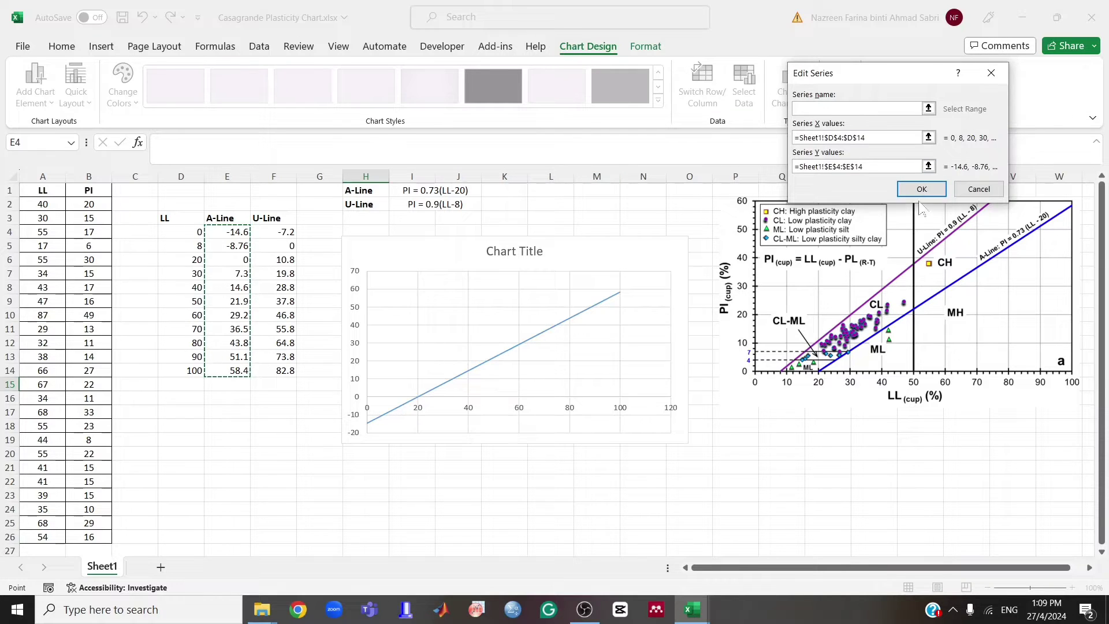
{"action": "left_click", "coordinate": [922, 189]}
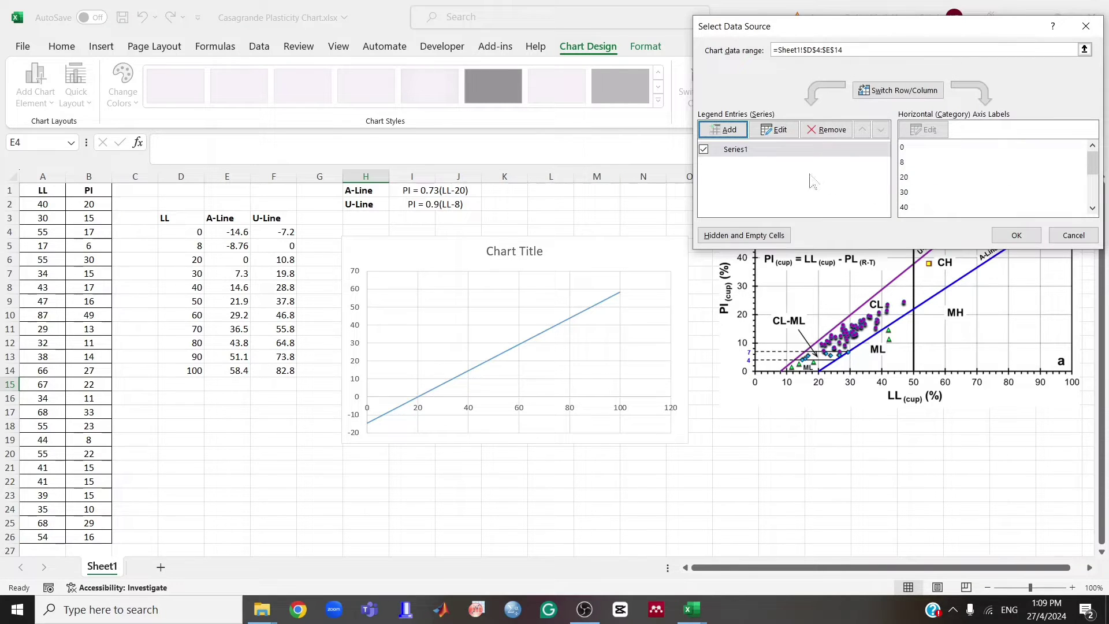
- Add the U-Line series with X values from D4:D14 and Y values from F4:F14, and apply the chart's data selection
{"action": "left_click", "coordinate": [723, 129]}
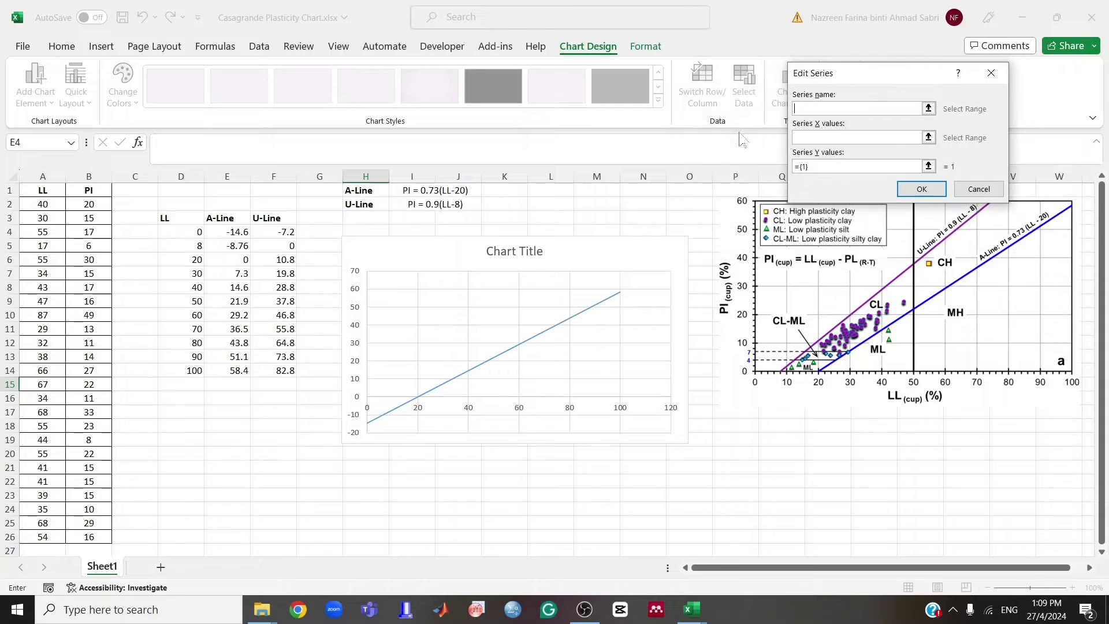
{"action": "left_click", "coordinate": [833, 138]}
{"action": "left_click", "coordinate": [928, 137]}
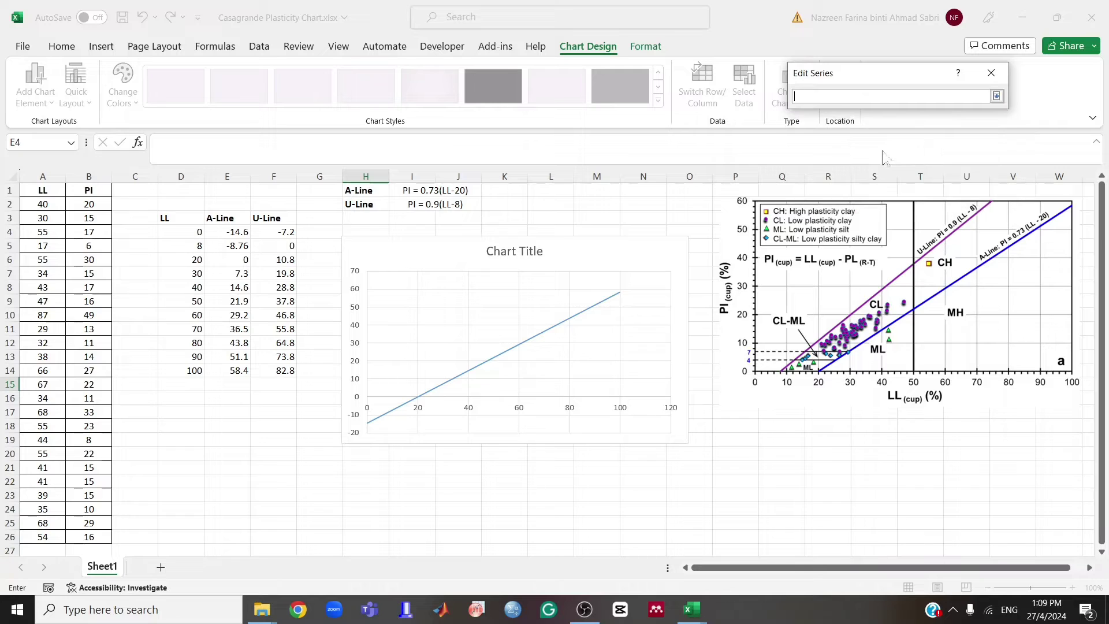
{"action": "left_click_drag", "start_coordinate": [200, 232], "coordinate": [198, 366]}
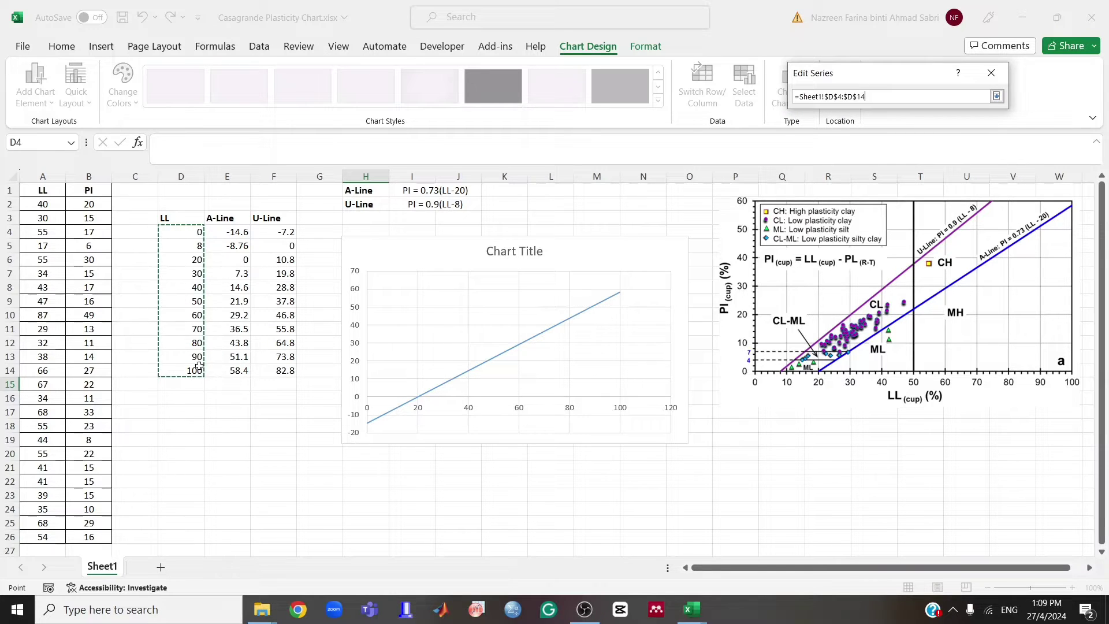
{"action": "left_click", "coordinate": [995, 96]}
{"action": "left_click", "coordinate": [928, 167]}
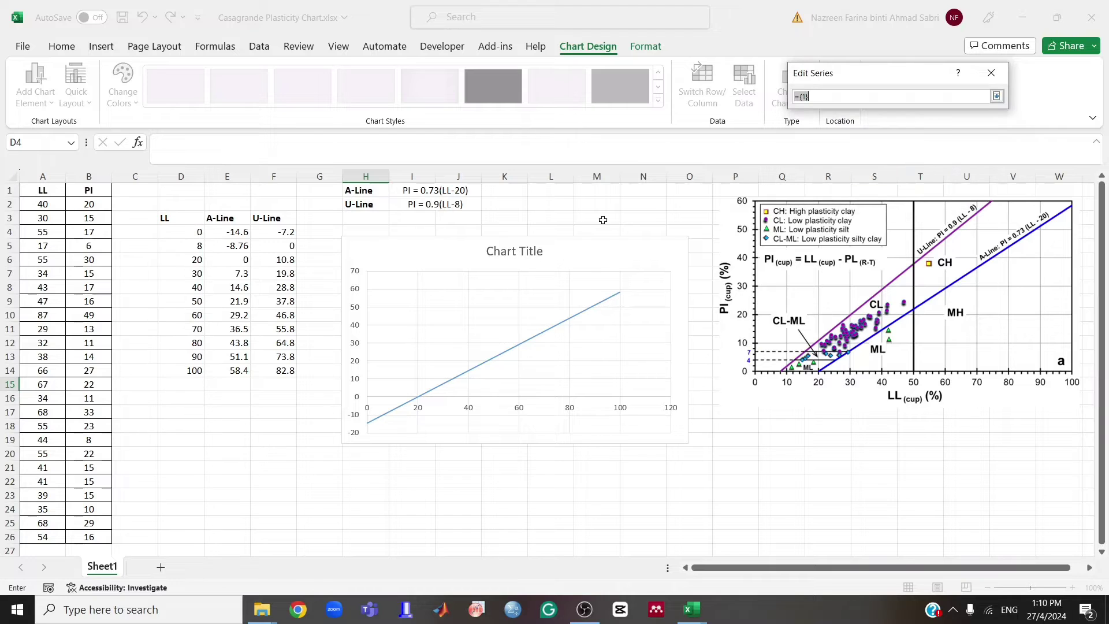
{"action": "left_click_drag", "start_coordinate": [273, 231], "coordinate": [274, 370]}
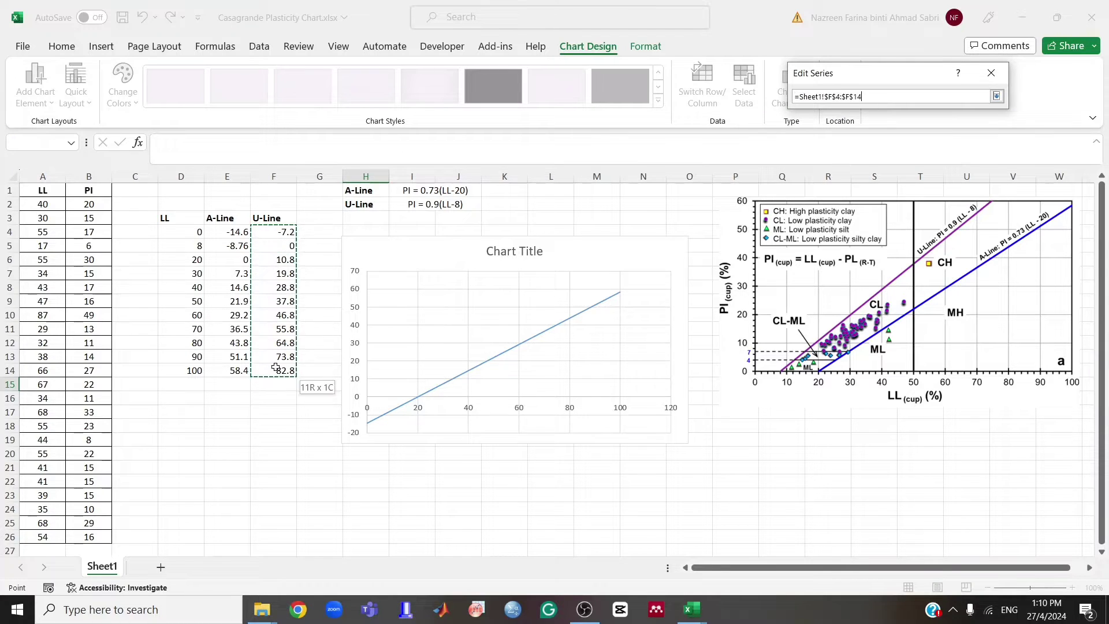
{"action": "left_click", "coordinate": [995, 97]}
{"action": "left_click", "coordinate": [921, 189]}
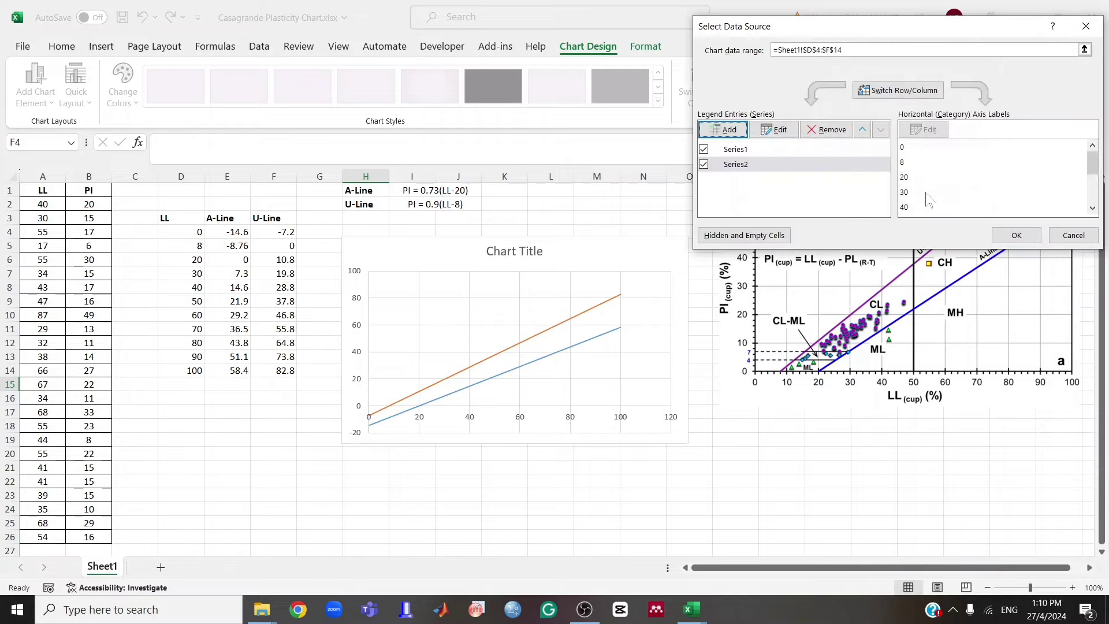
{"action": "left_click", "coordinate": [1015, 235]}
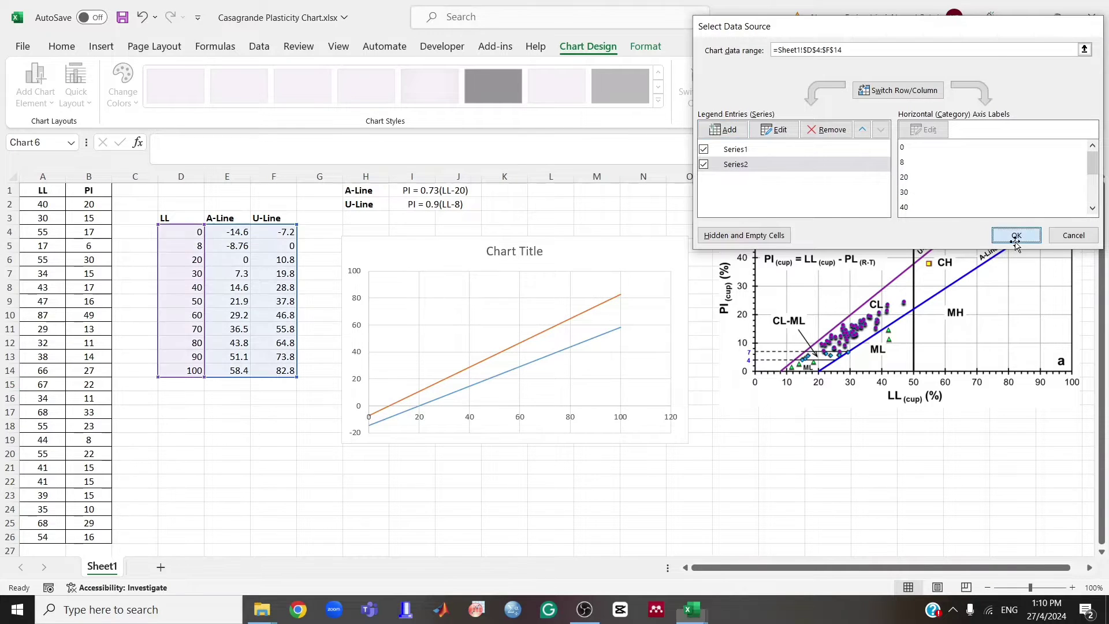
{"action": "left_click", "coordinate": [631, 454]}
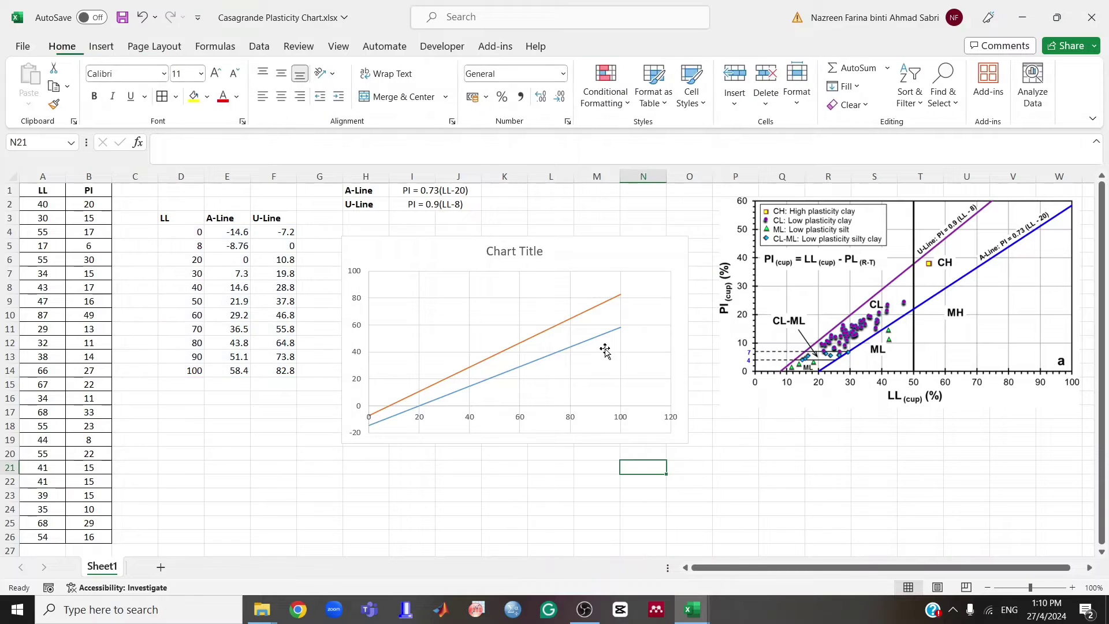
- Delete the title from the A-Line and U-Line chart
{"action": "left_click", "coordinate": [536, 260]}
{"action": "left_click", "coordinate": [512, 257]}
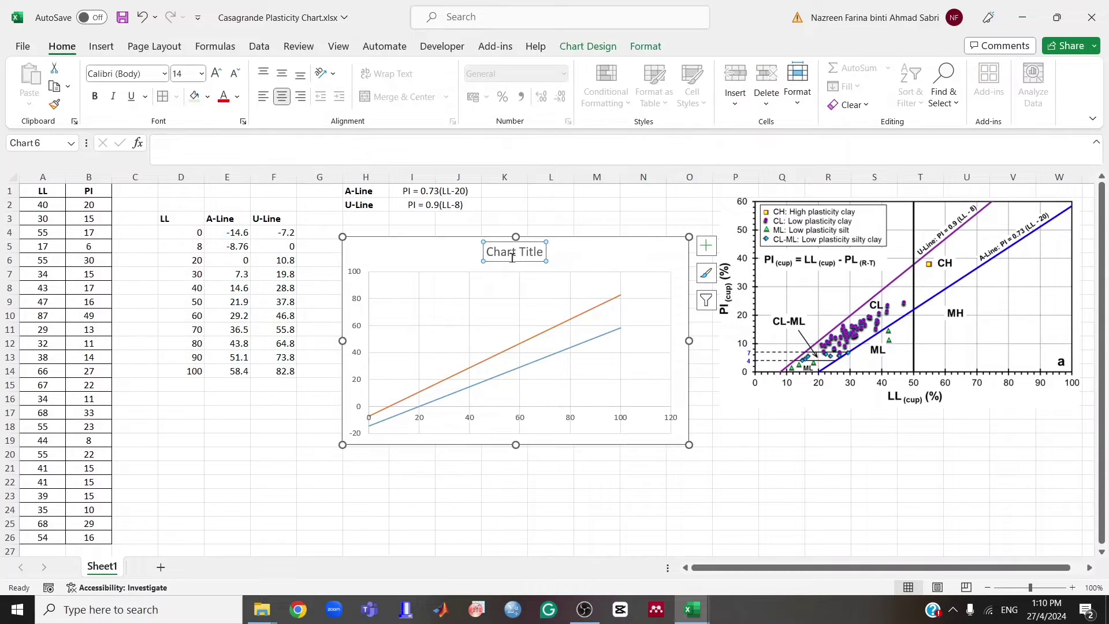
{"action": "key", "text": "Delete"}
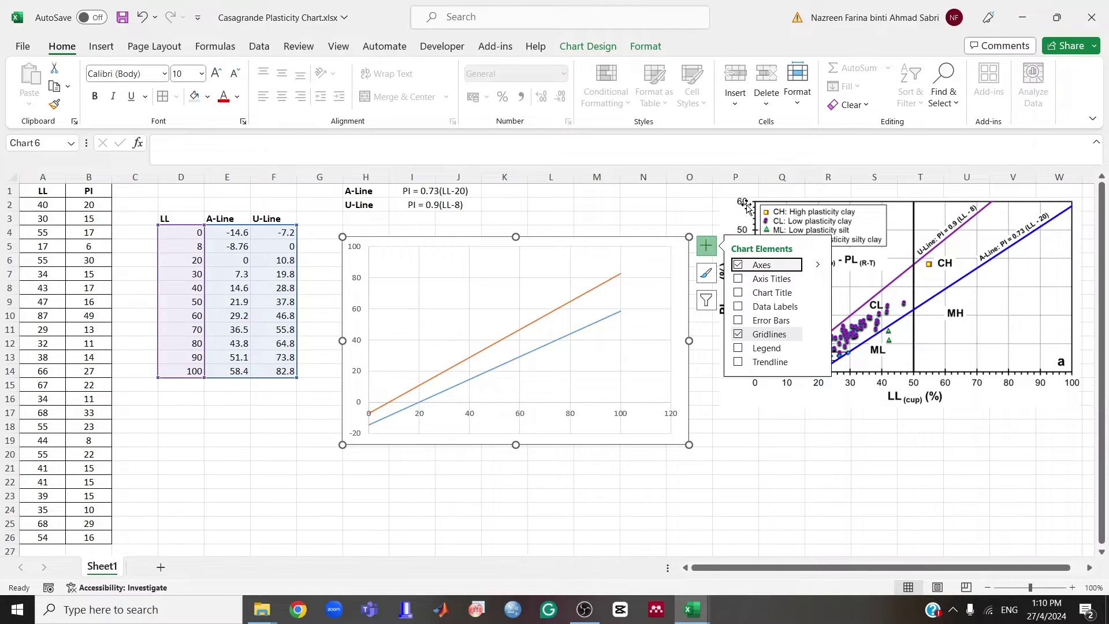
{"action": "left_click", "coordinate": [735, 479]}
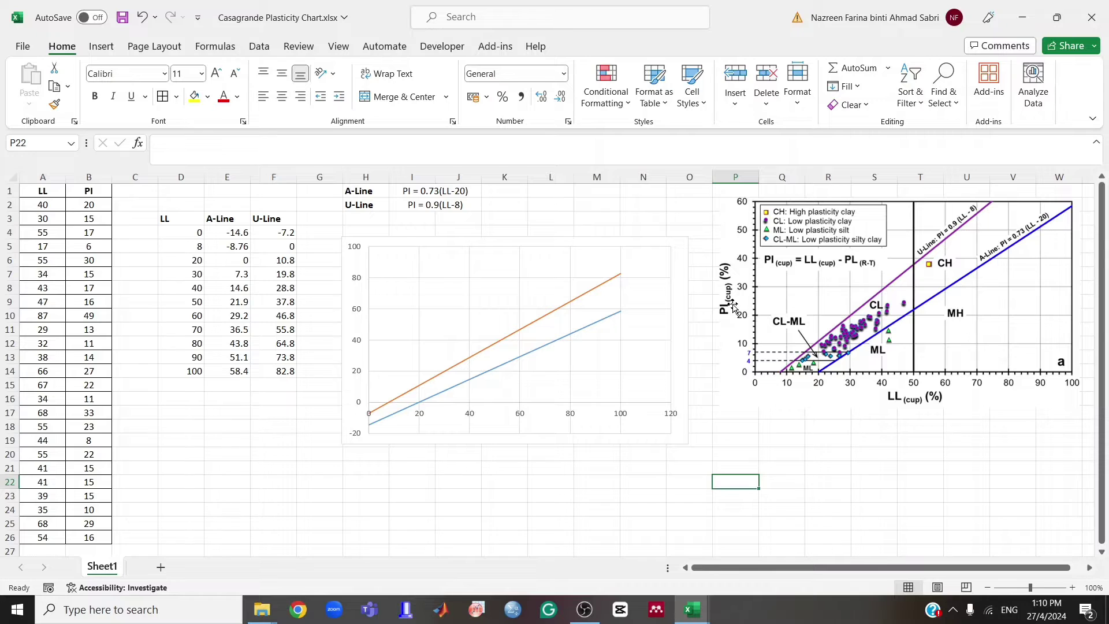
- Set the maximum bound of the chart's horizontal axis to 100
{"action": "left_click", "coordinate": [646, 437]}
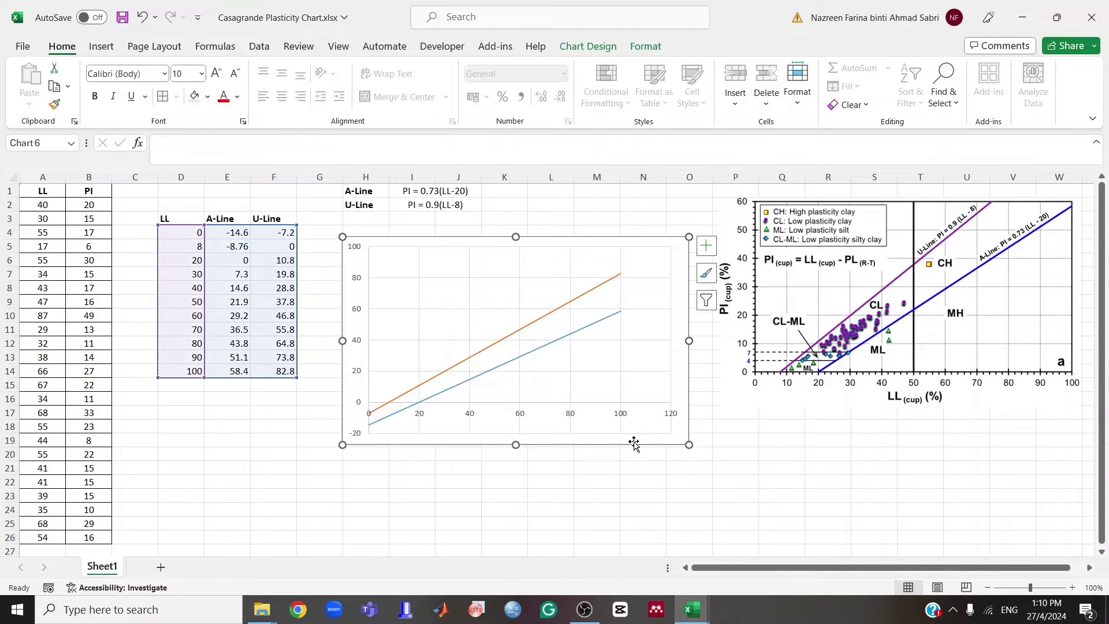
{"action": "right_click", "coordinate": [570, 420]}
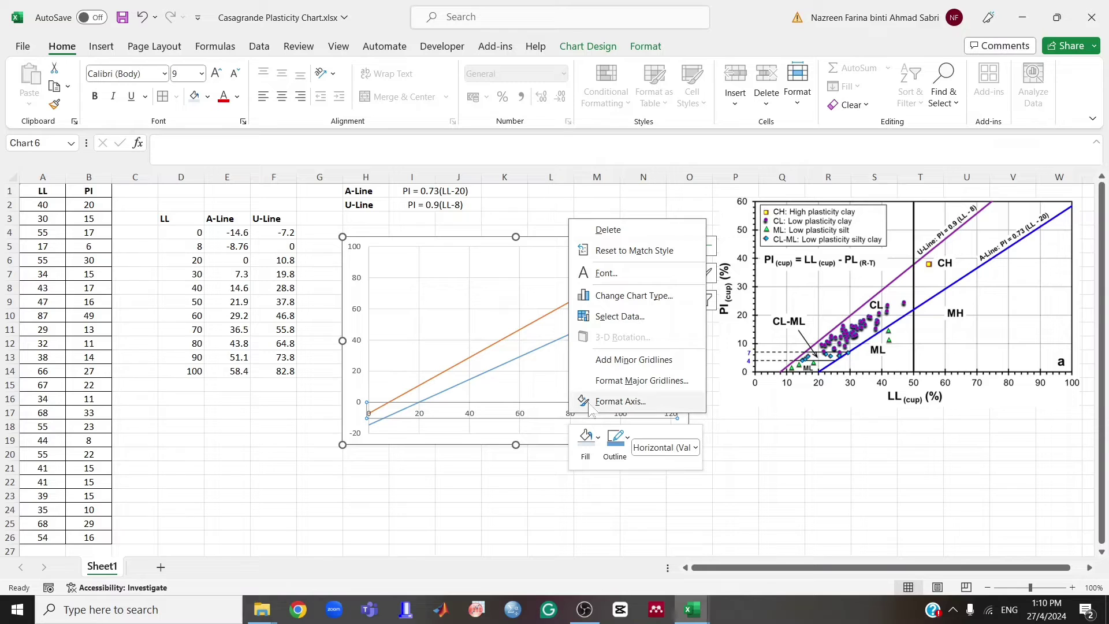
{"action": "left_click", "coordinate": [620, 401]}
{"action": "left_click", "coordinate": [1026, 320]}
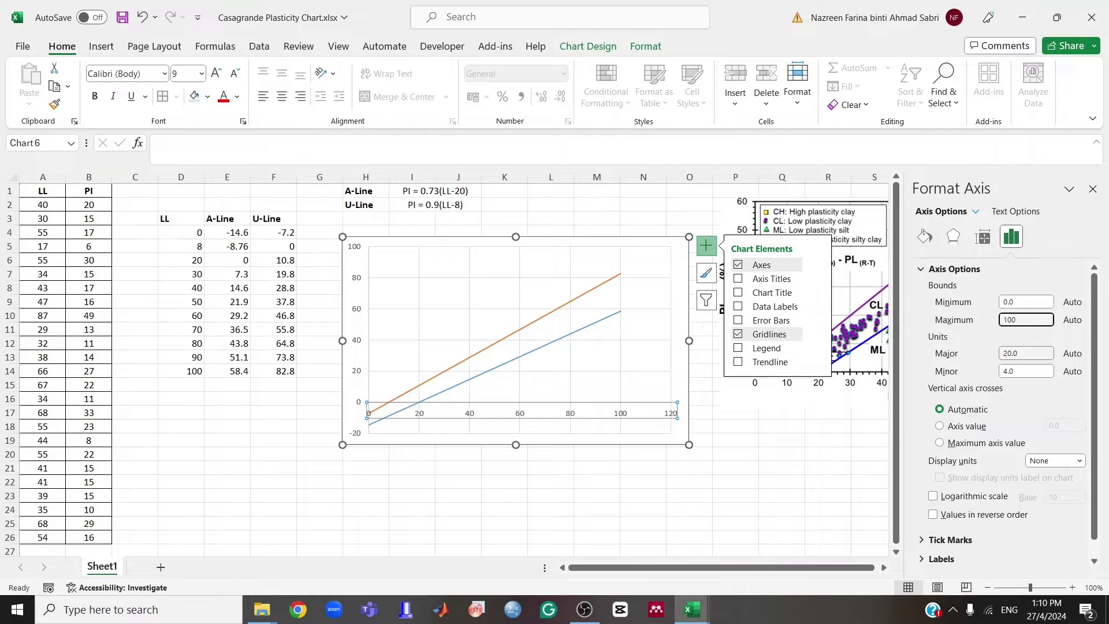
{"action": "type", "text": "100"}
{"action": "key", "text": "Return"}
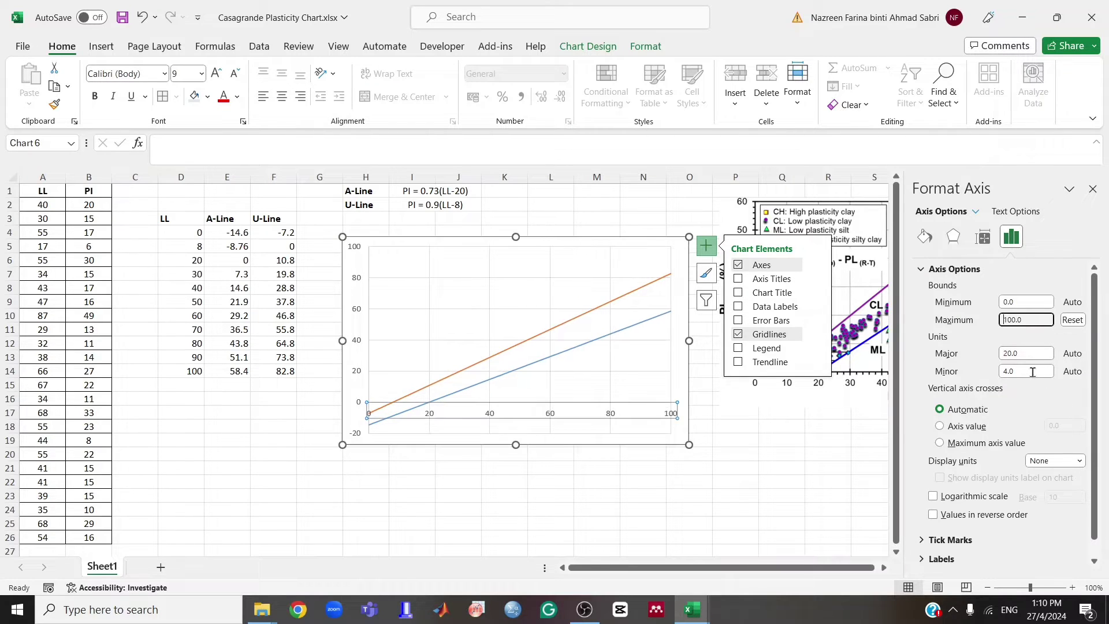
- Set the major unit of the chart's horizontal axis to 10
{"action": "left_click", "coordinate": [1030, 355]}
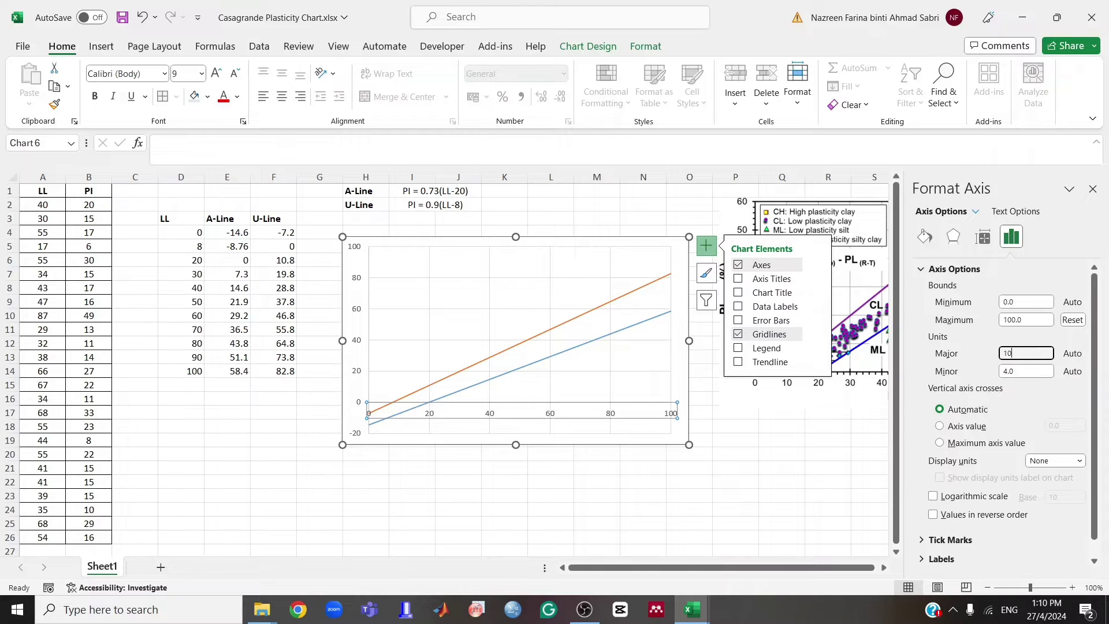
{"action": "type", "text": "10"}
{"action": "key", "text": "Return"}
{"action": "left_click", "coordinate": [559, 487]}
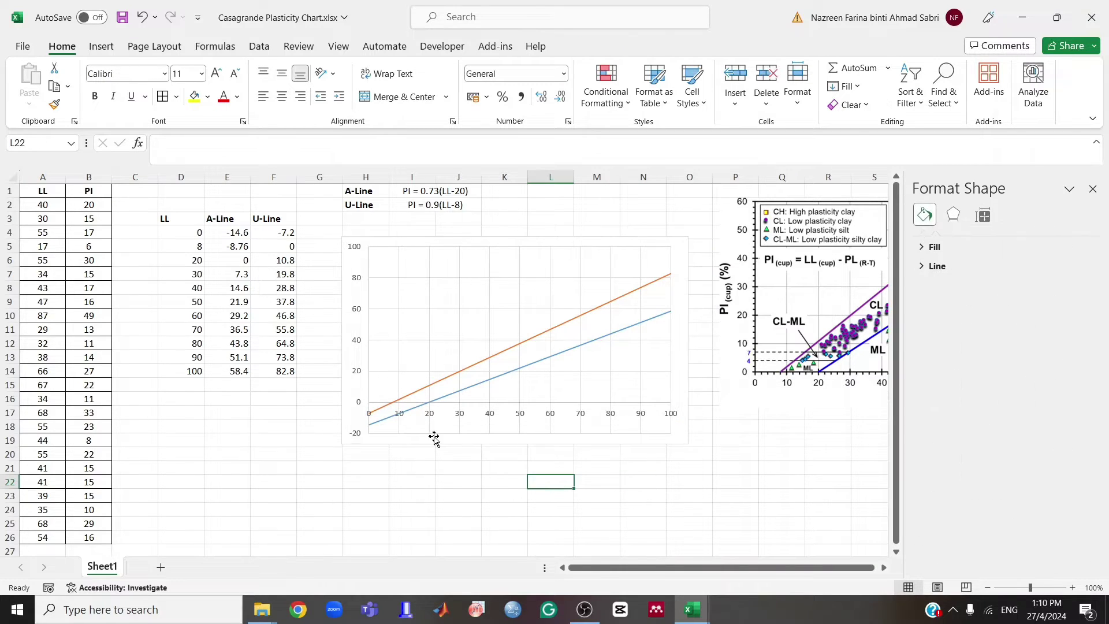
- Set the maximum bound of the chart's vertical axis to 60 and close the axis formatting
{"action": "left_click", "coordinate": [356, 347]}
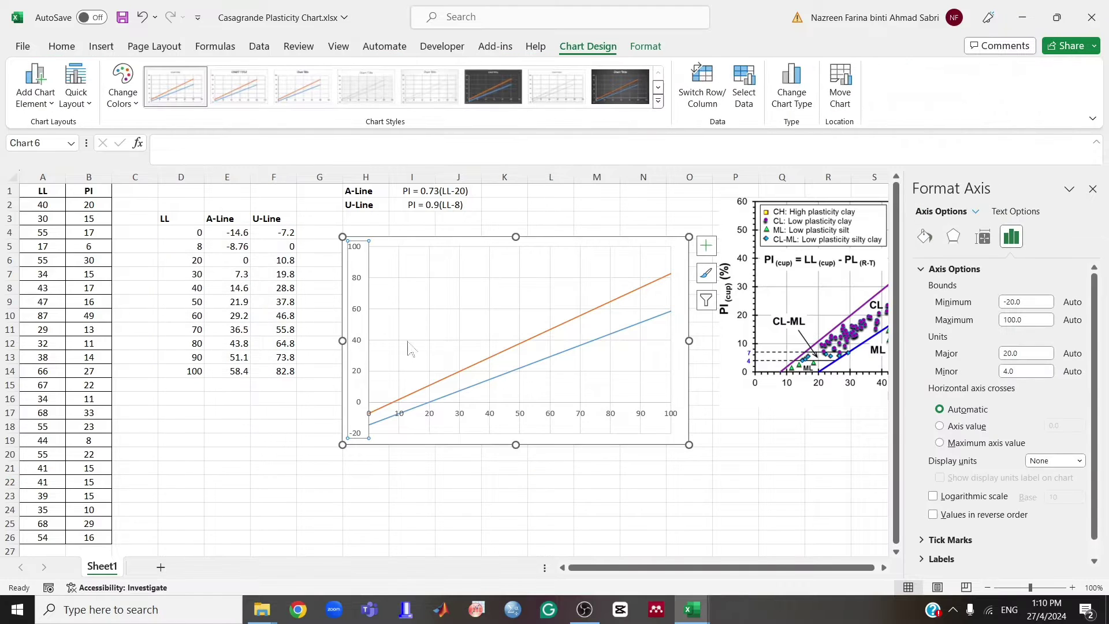
{"action": "left_click", "coordinate": [1030, 319]}
{"action": "type", "text": "60"}
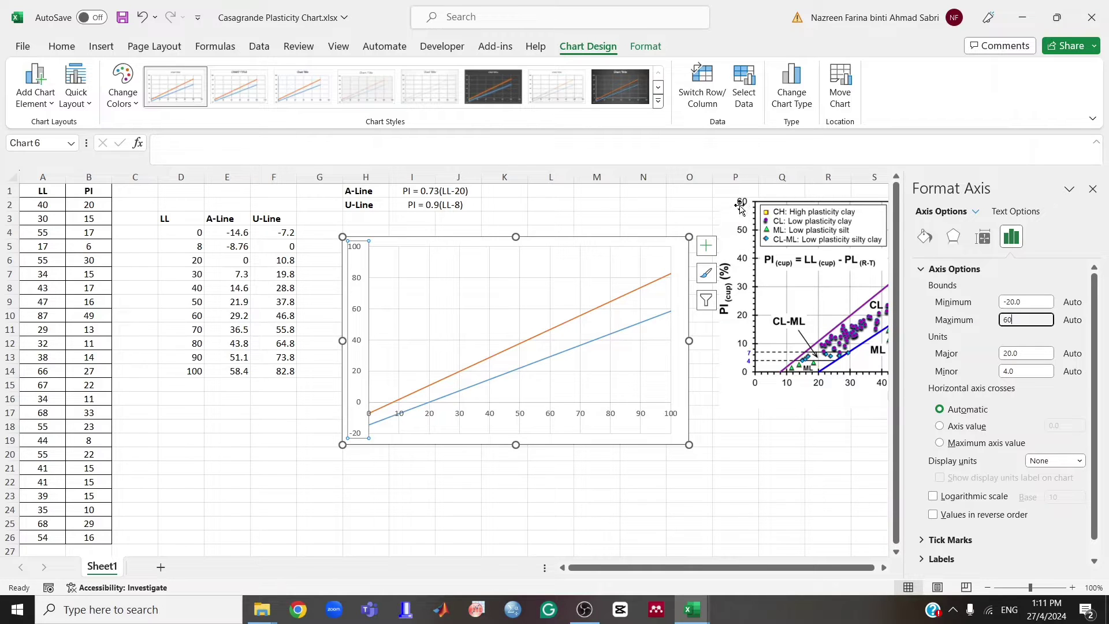
{"action": "left_click", "coordinate": [1027, 353]}
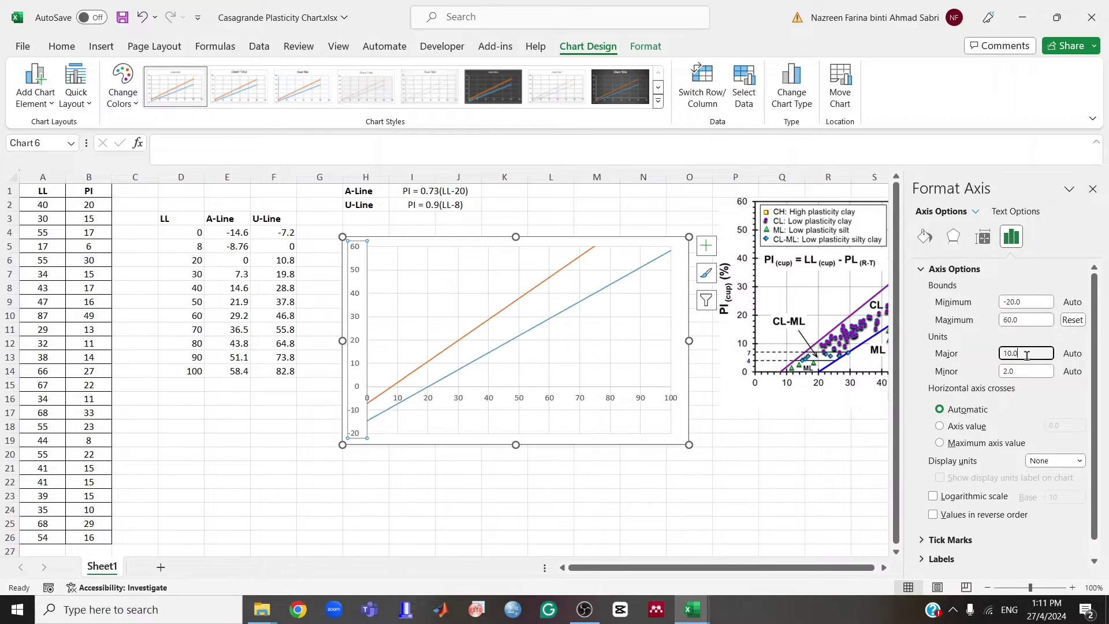
{"action": "left_click", "coordinate": [616, 507]}
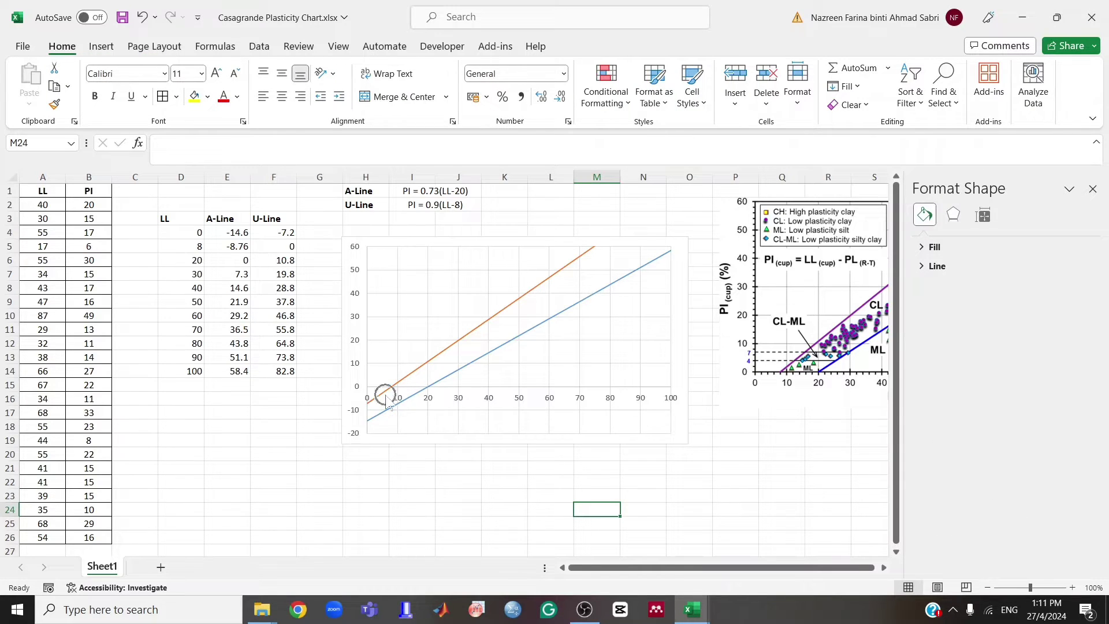
{"action": "left_click", "coordinate": [1092, 189]}
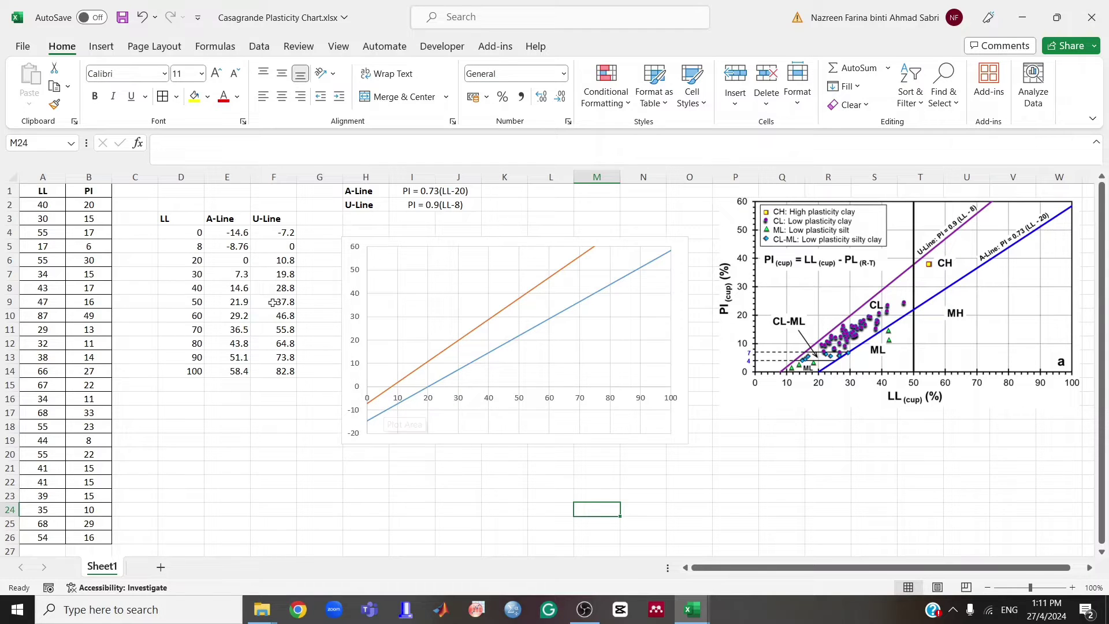
{"action": "left_click_drag", "start_coordinate": [236, 234], "coordinate": [276, 244]}
{"action": "type", "text": "7"}
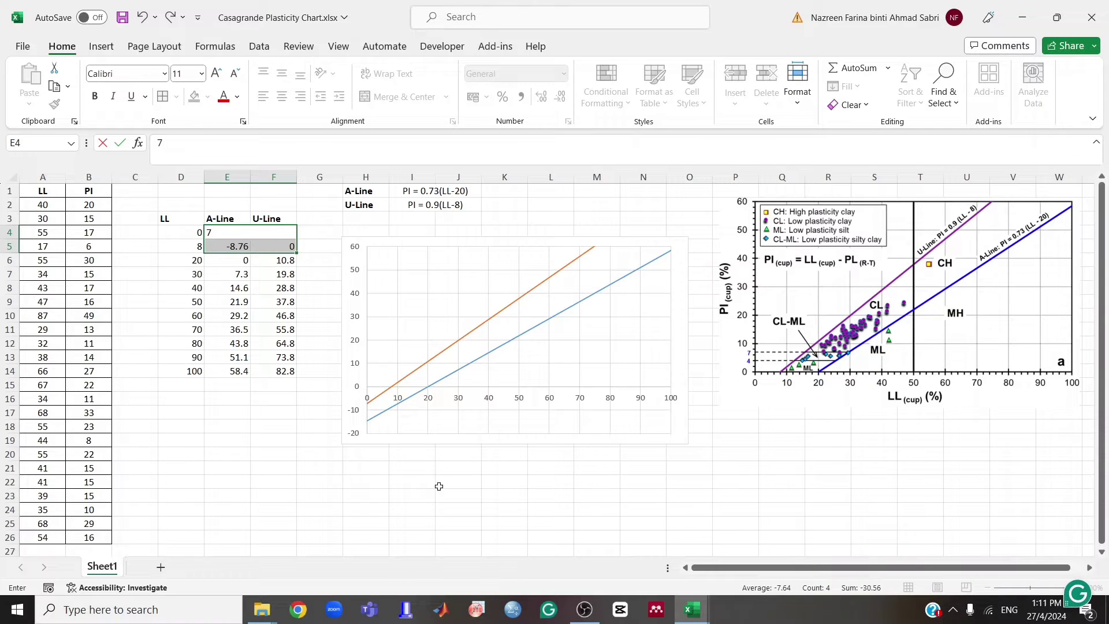
{"action": "key", "text": "Escape"}
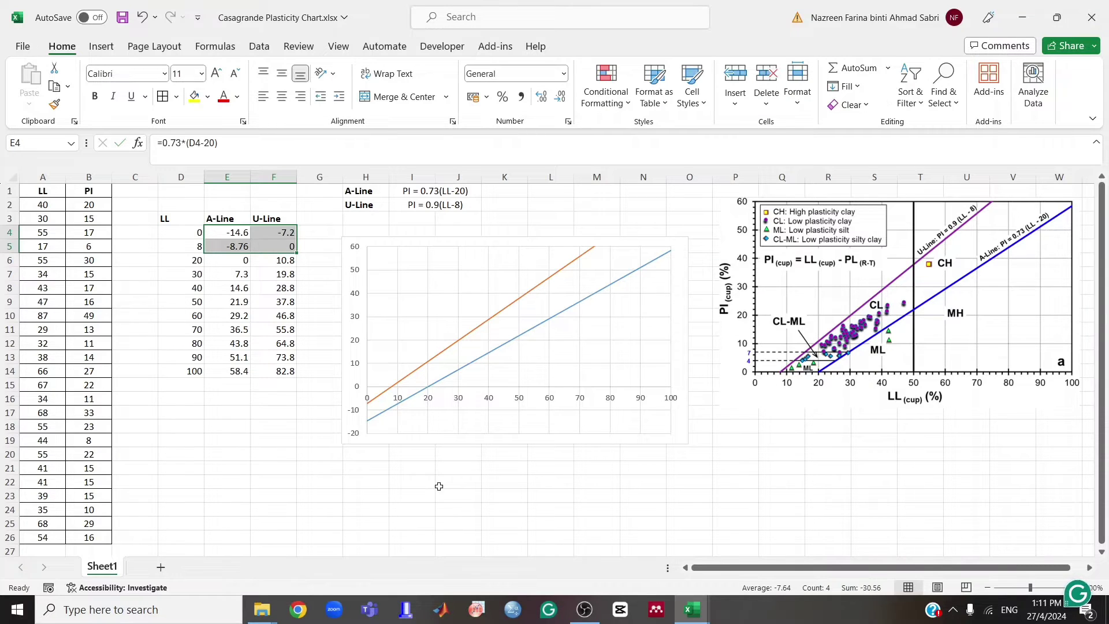
- Clear the negative A-Line values in E4 and E5 and the negative U-Line value in F4
{"action": "left_click", "coordinate": [236, 236]}
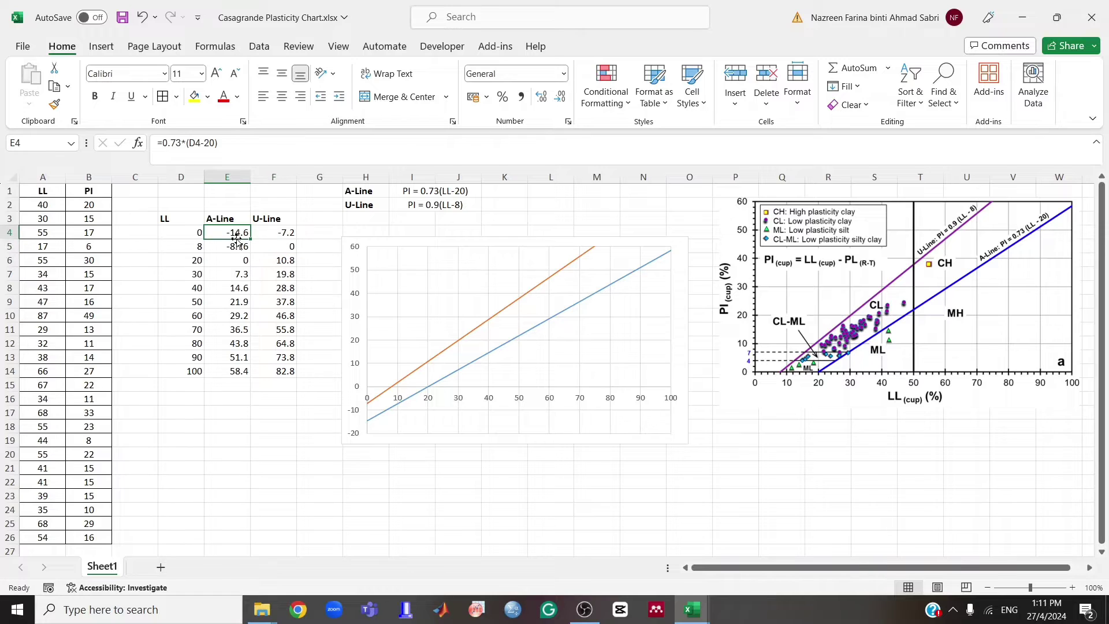
{"action": "key", "text": "Delete"}
{"action": "left_click", "coordinate": [241, 245]}
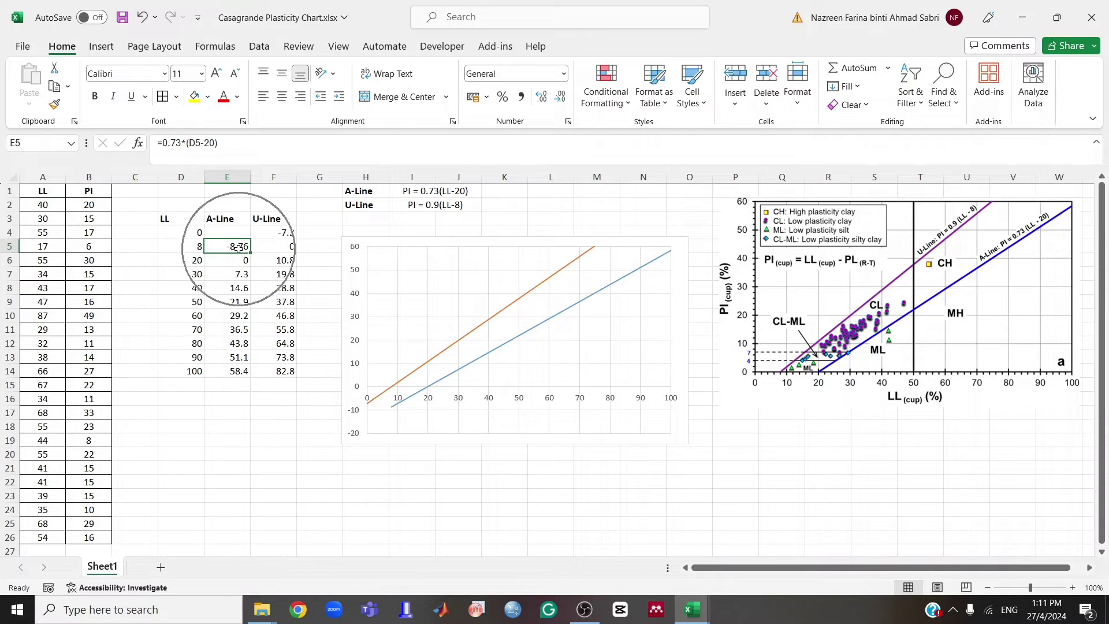
{"action": "key", "text": "Delete"}
{"action": "left_click", "coordinate": [272, 232]}
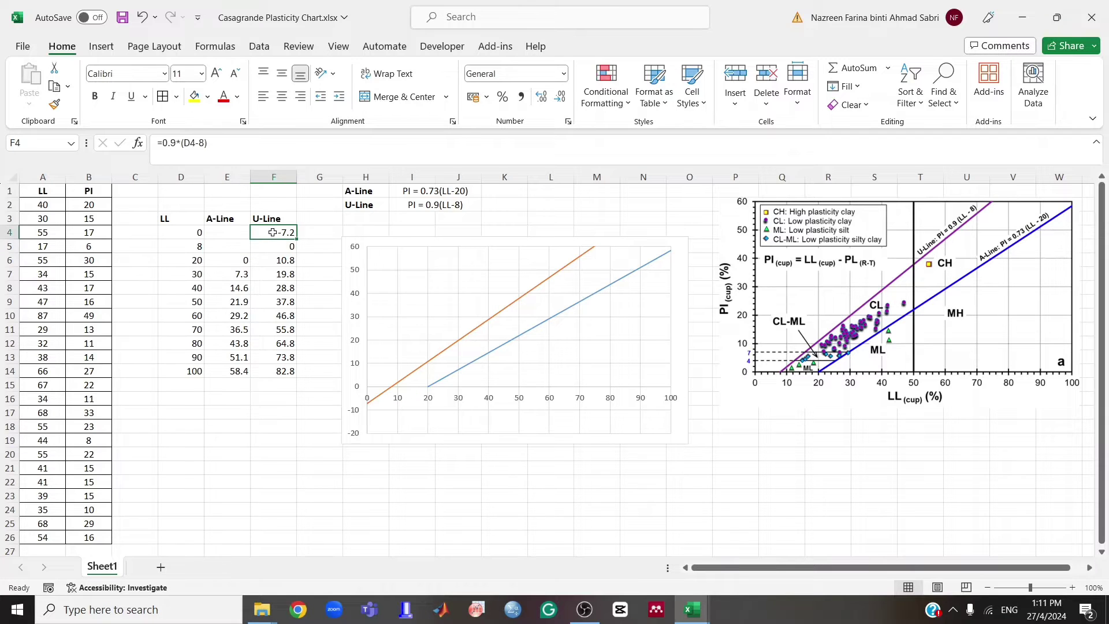
{"action": "key", "text": "Delete"}
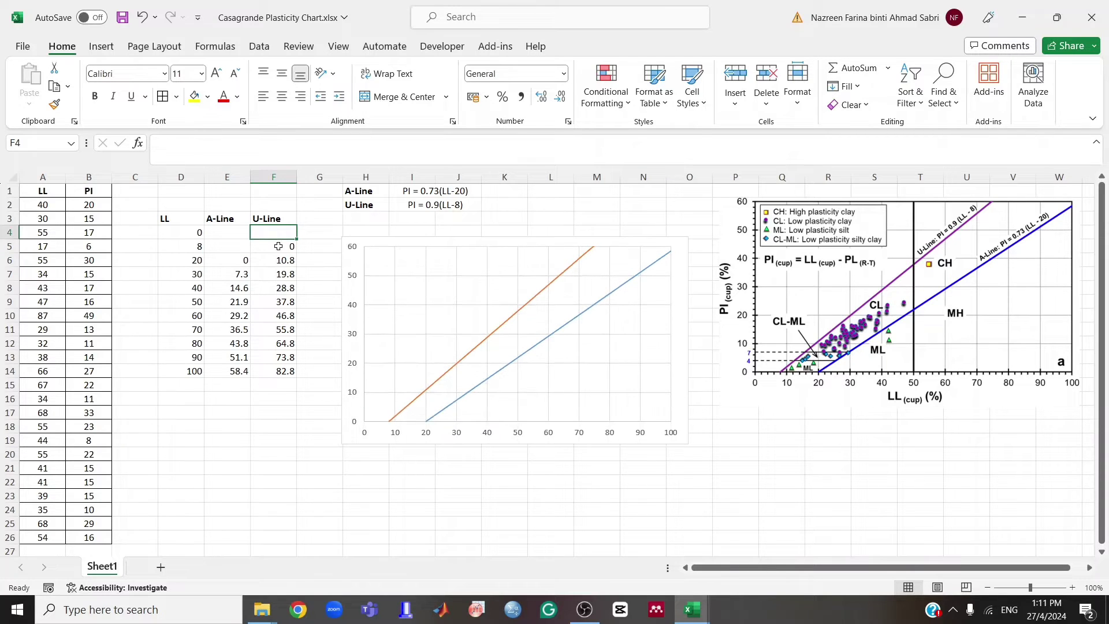
- Try clearing the U-Line value in F5, and undo that deletion
{"action": "left_click", "coordinate": [277, 246]}
{"action": "key", "text": "Delete"}
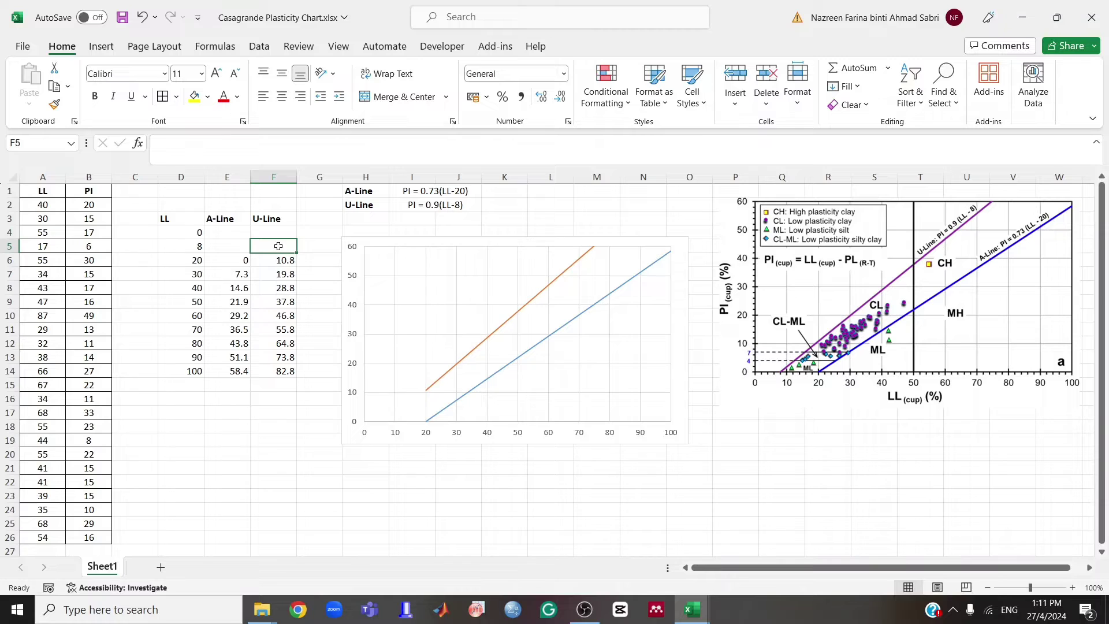
{"action": "left_click", "coordinate": [436, 496]}
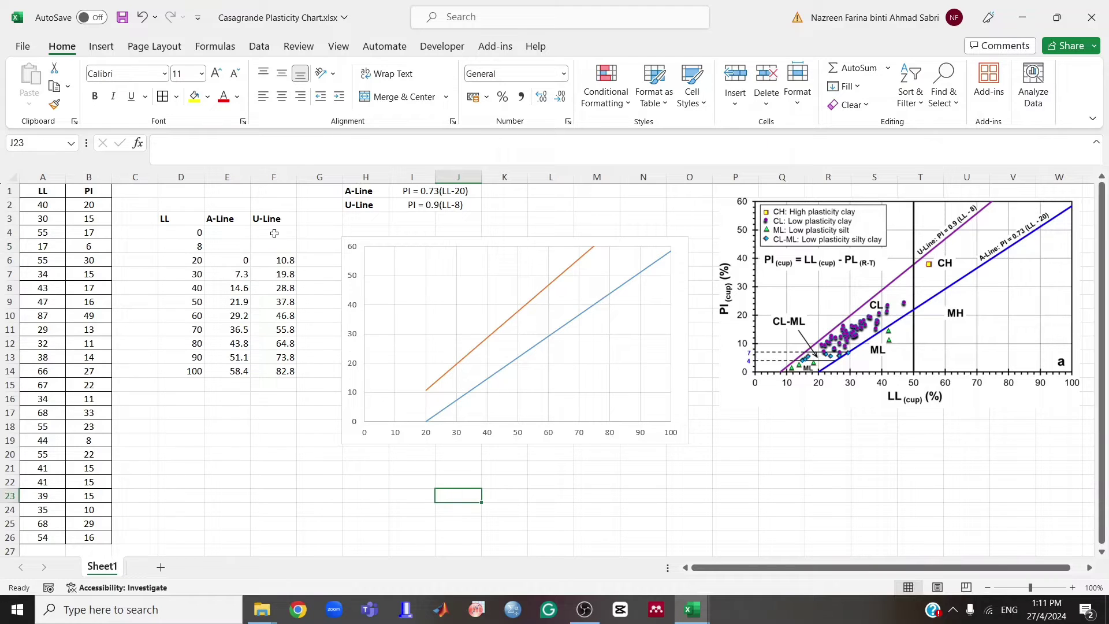
{"action": "key", "text": "ctrl+z"}
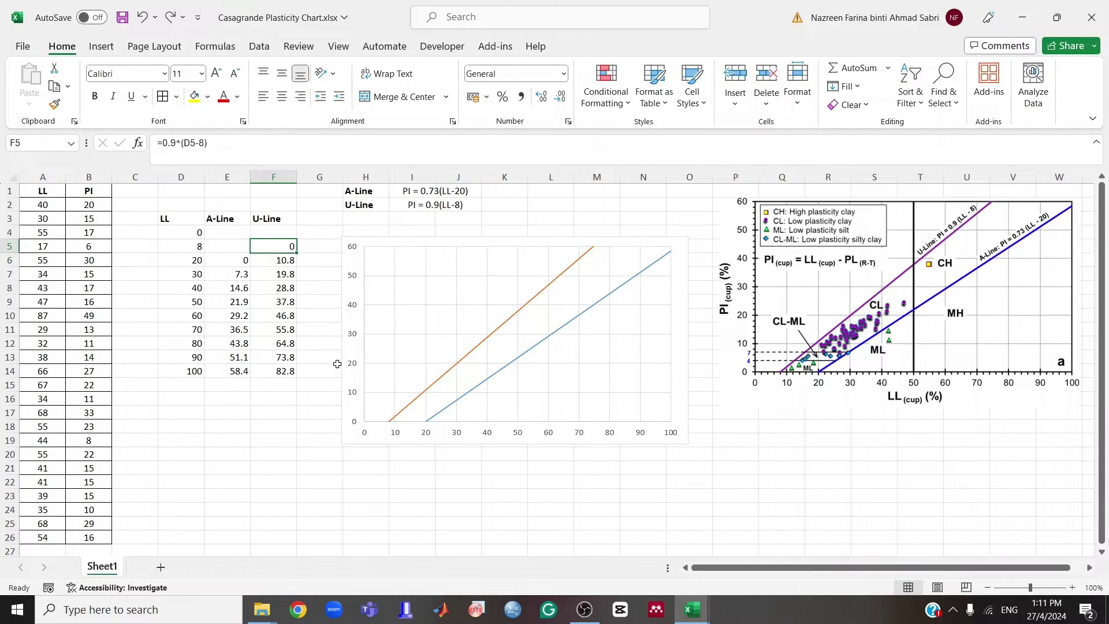
- Save the workbook
{"action": "left_click", "coordinate": [403, 478]}
{"action": "left_click", "coordinate": [122, 17]}
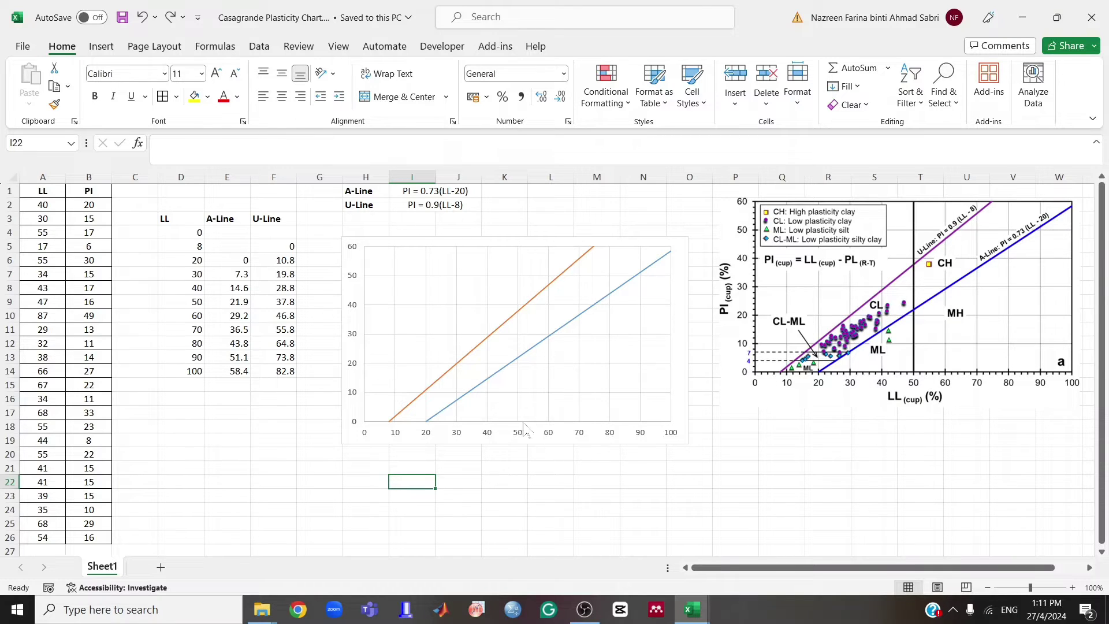
- Enter the heading "Strainght line" in D17, below the A-Line and U-Line table
{"action": "left_click", "coordinate": [196, 412]}
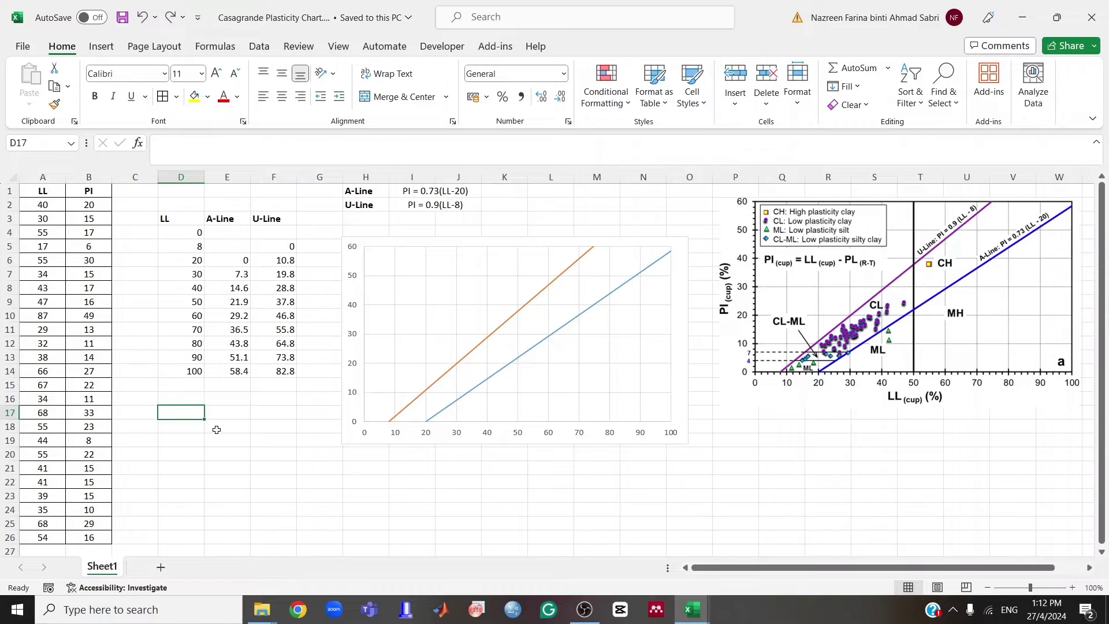
{"action": "type", "text": "Straight"}
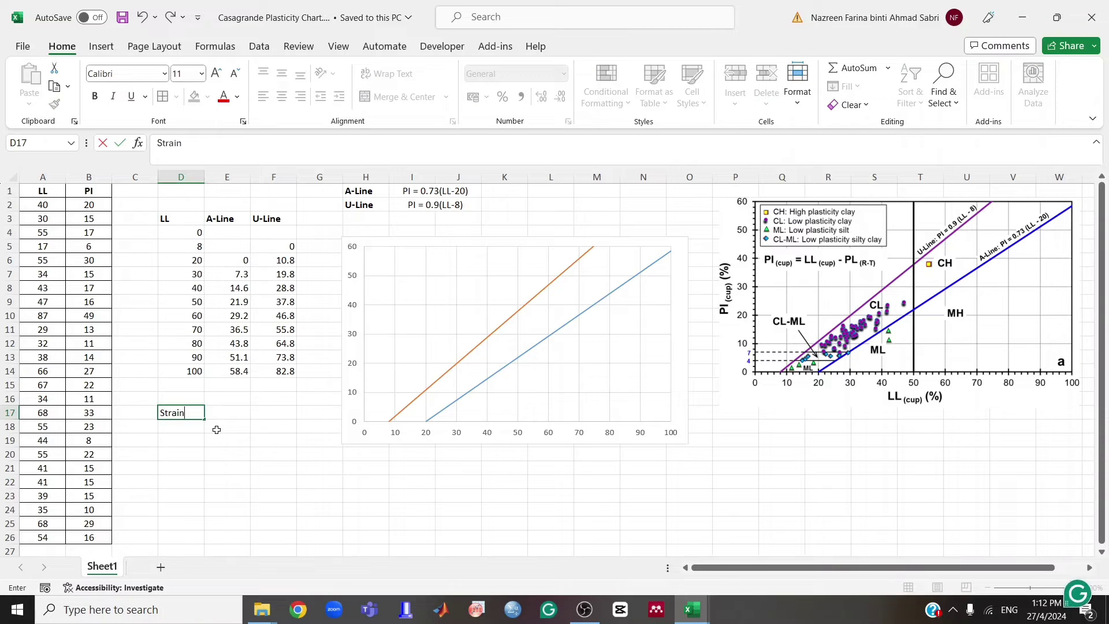
{"action": "type", "text": " line"}
{"action": "key", "text": "Return"}
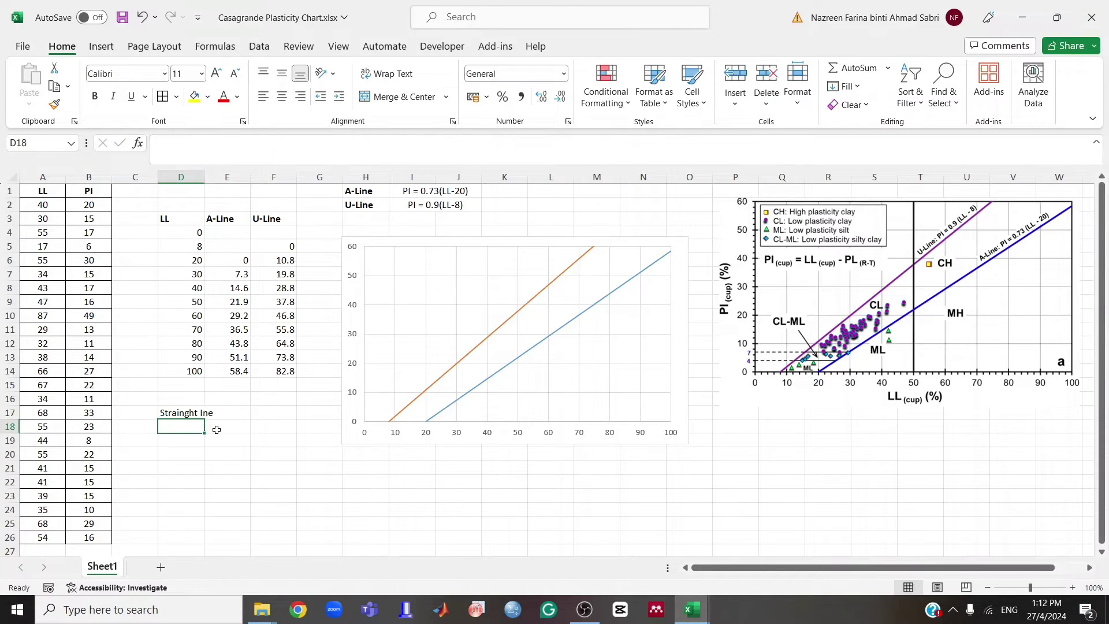
{"action": "key", "text": "F2"}
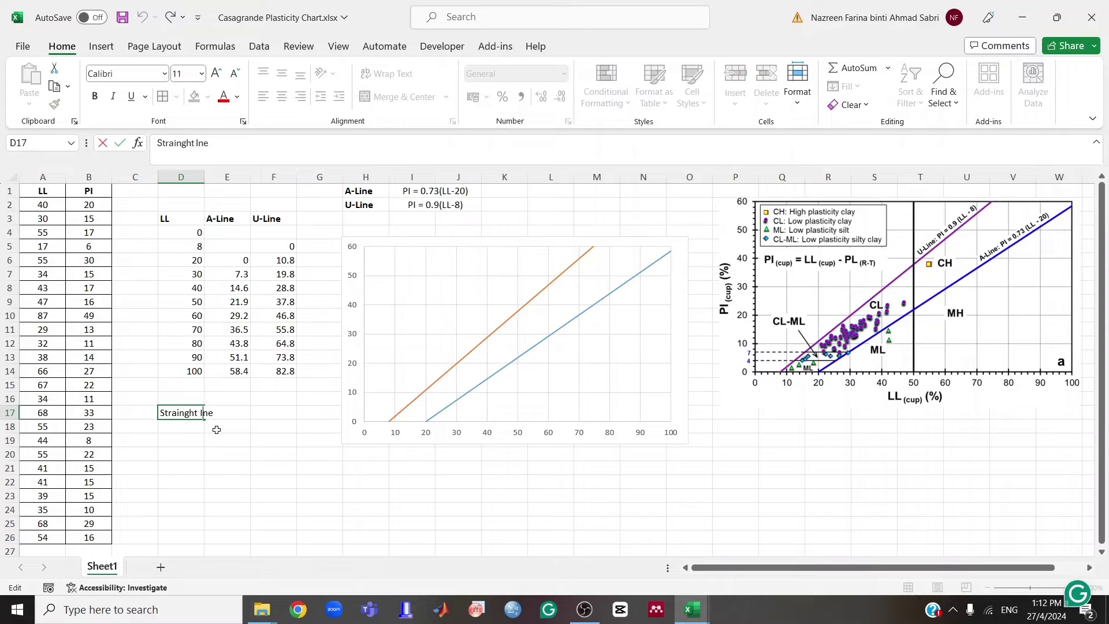
{"action": "key", "text": "Return"}
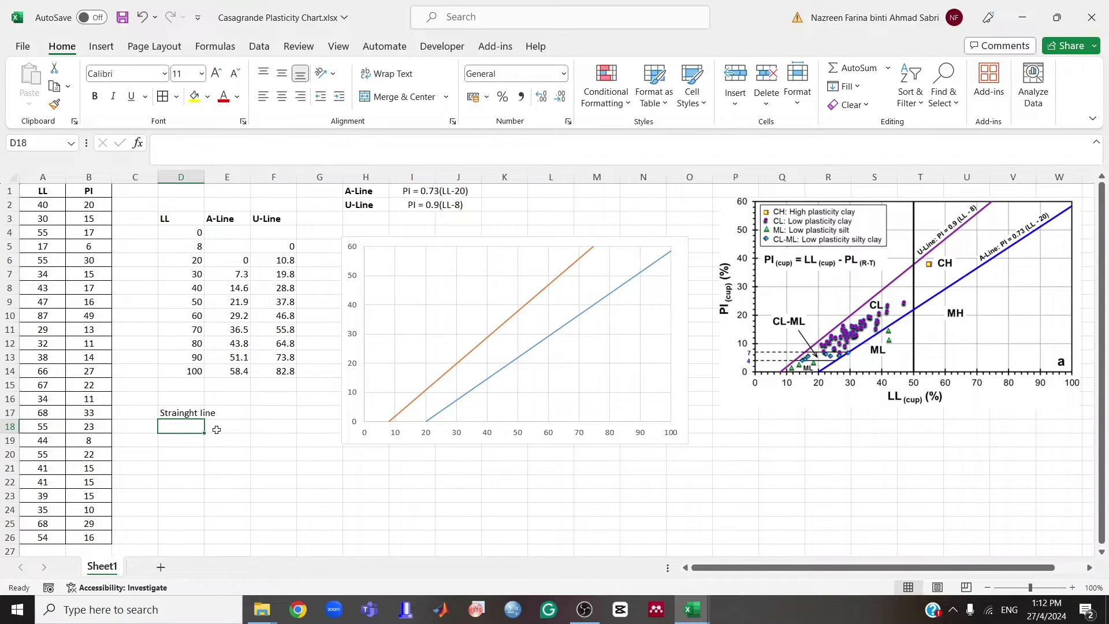
- Enter the vertical line's coordinates under the heading: 50 and 50 in D18:D19, 0 and 60 in E18:E19
{"action": "type", "text": "50"}
{"action": "key", "text": "Return"}
{"action": "type", "text": "50"}
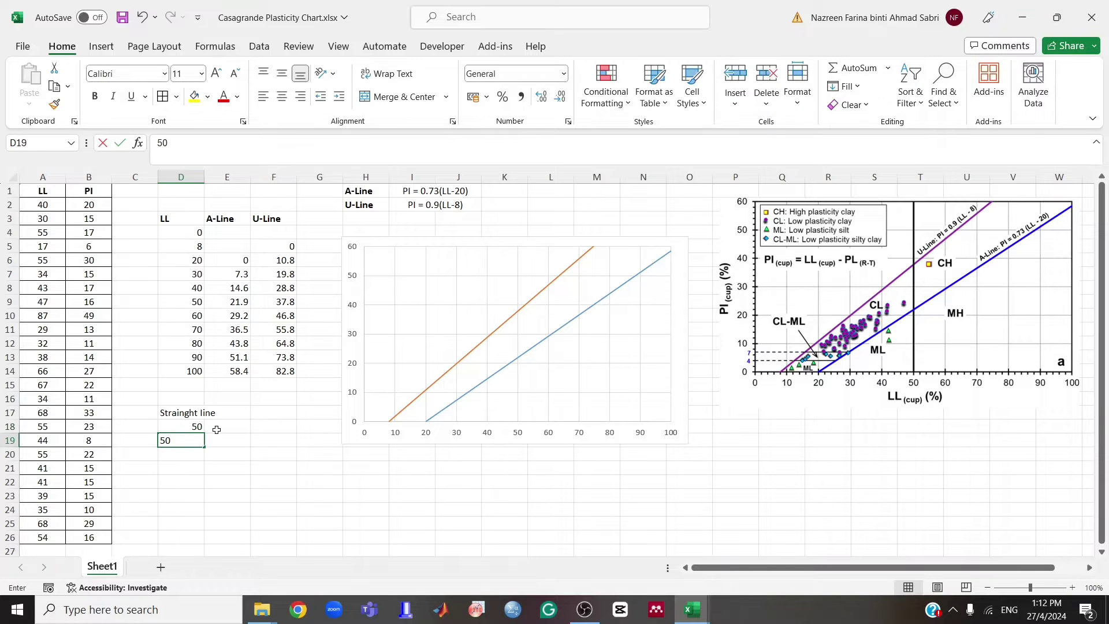
{"action": "left_click", "coordinate": [216, 430]}
{"action": "type", "text": "0"}
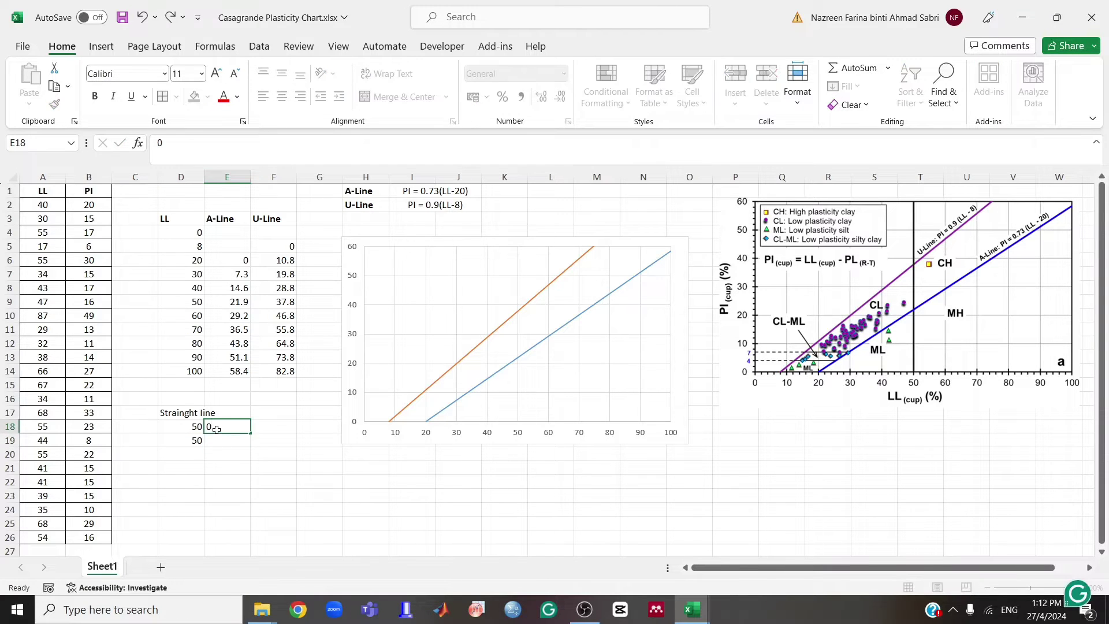
{"action": "key", "text": "Return"}
{"action": "type", "text": "60"}
{"action": "key", "text": "Return"}
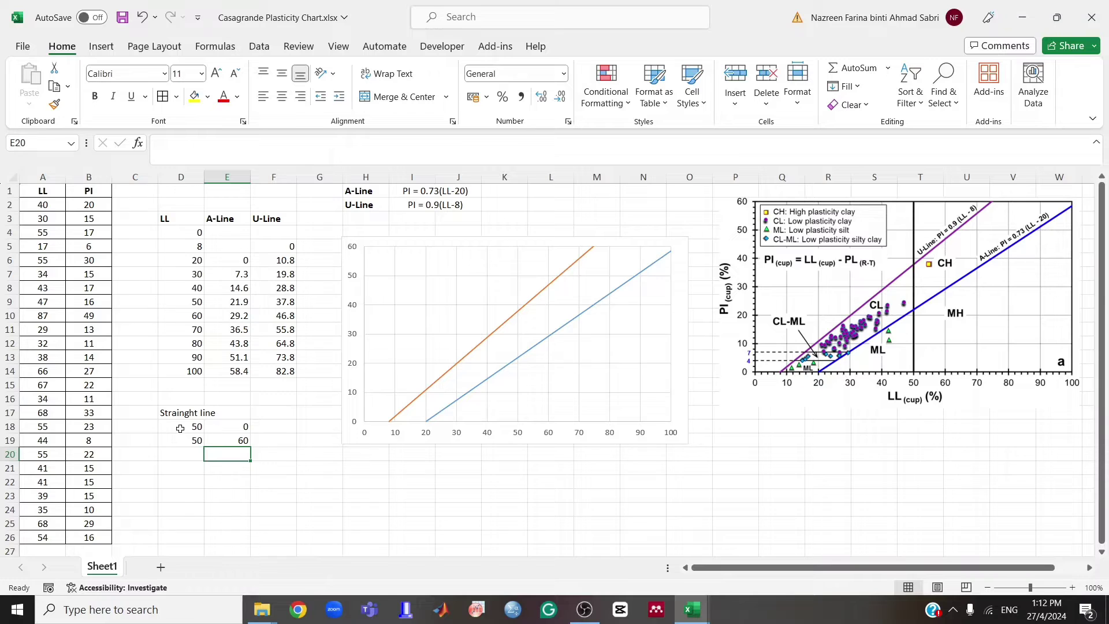
- Merge and center the straight-line heading across D17:E17 and make it bold
{"action": "left_click_drag", "start_coordinate": [181, 428], "coordinate": [228, 413]}
{"action": "left_click", "coordinate": [231, 457]}
{"action": "left_click", "coordinate": [397, 97]}
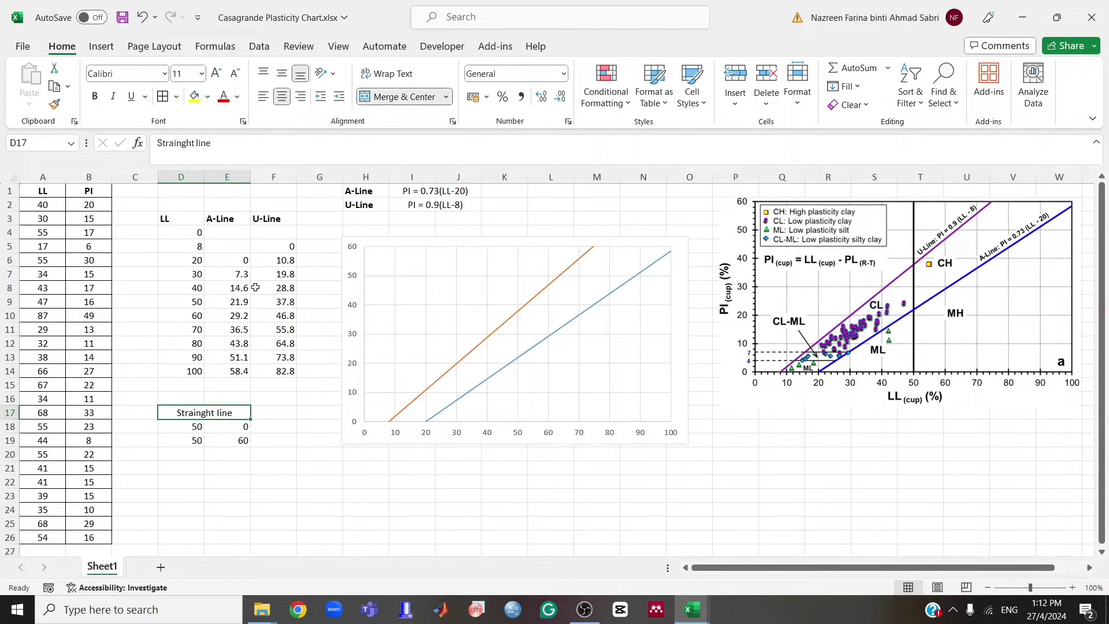
{"action": "left_click", "coordinate": [95, 96]}
{"action": "left_click", "coordinate": [216, 462]}
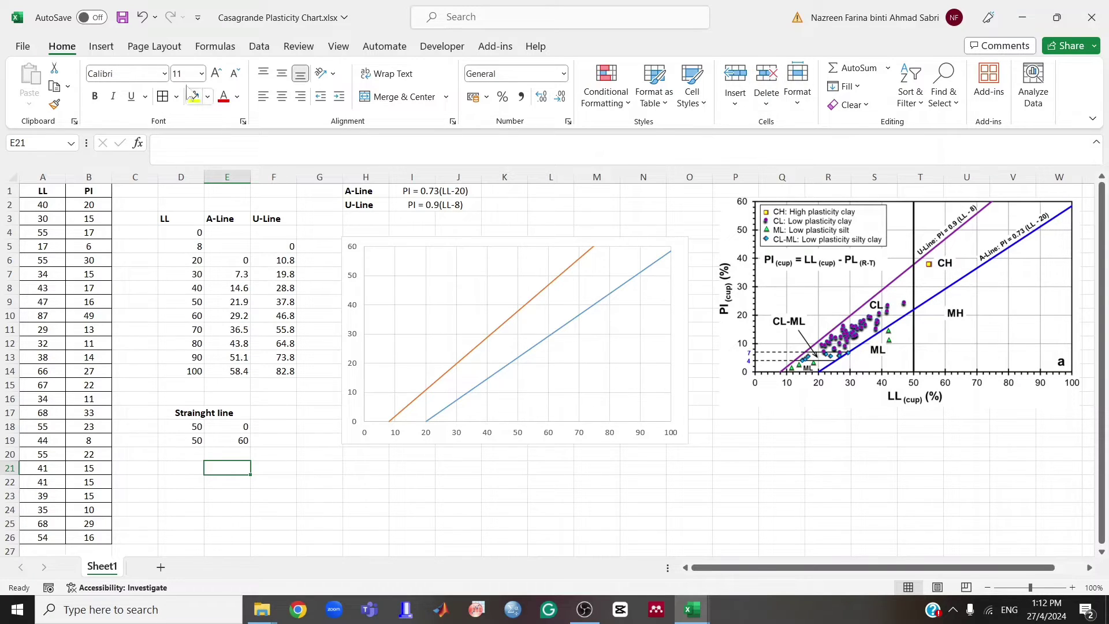
- Add the vertical line to the plasticity chart as a new series with X values D18:D19 and Y values E18:E19
{"action": "left_click", "coordinate": [572, 378]}
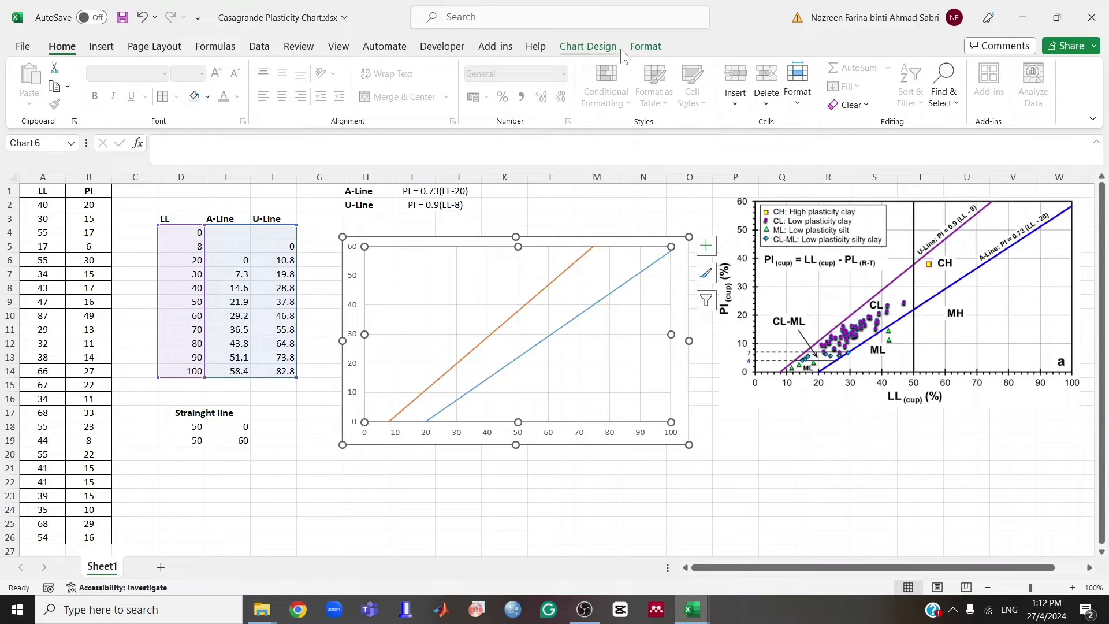
{"action": "left_click", "coordinate": [596, 49]}
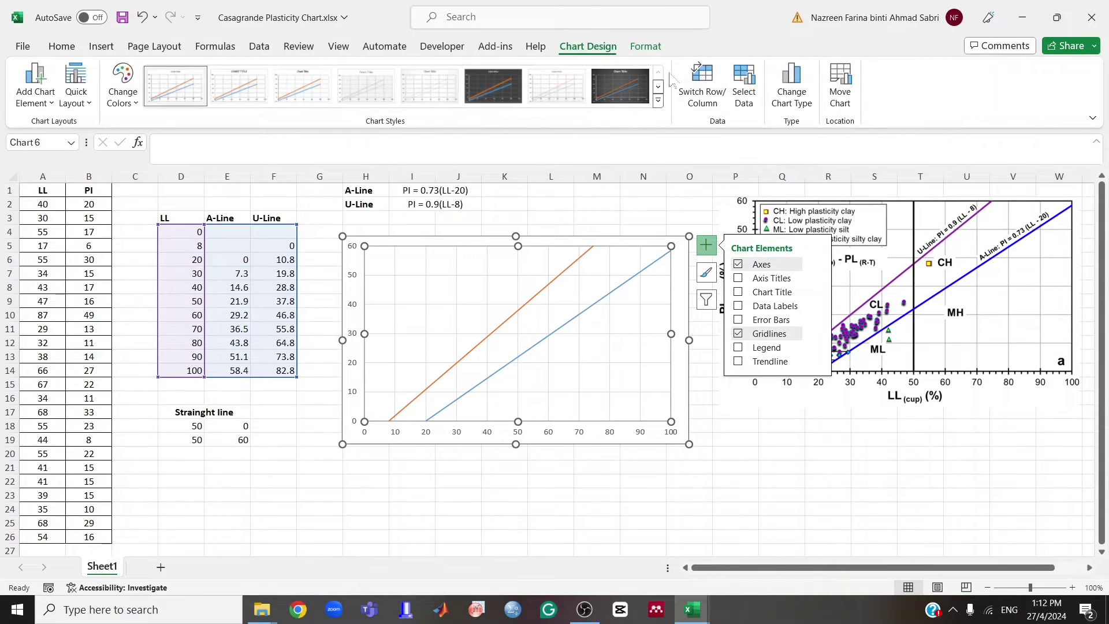
{"action": "left_click", "coordinate": [746, 89]}
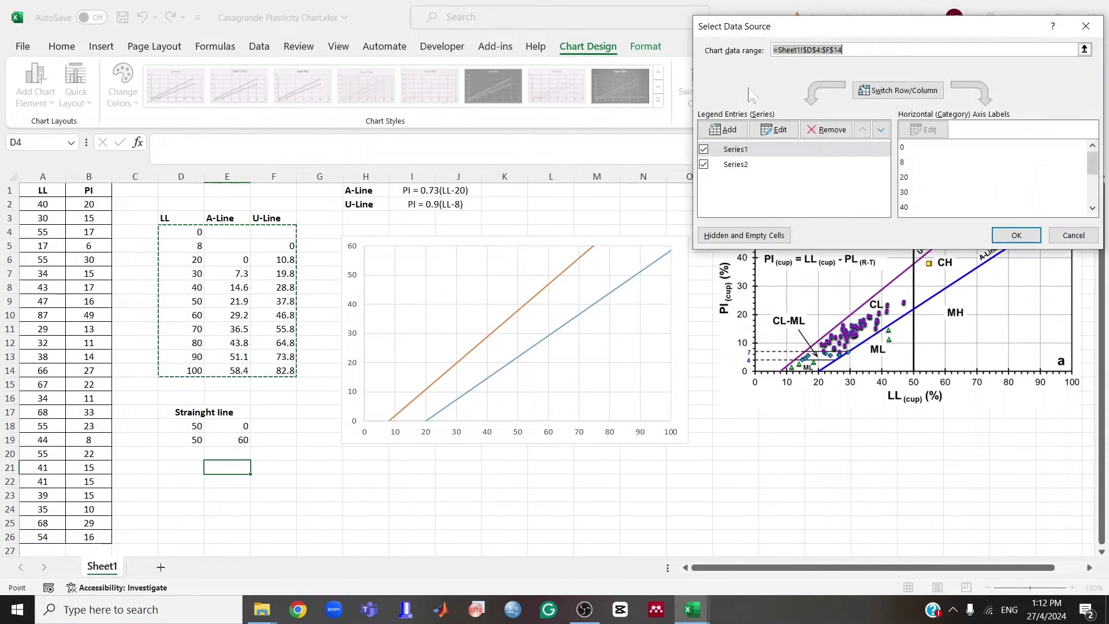
{"action": "left_click", "coordinate": [731, 129]}
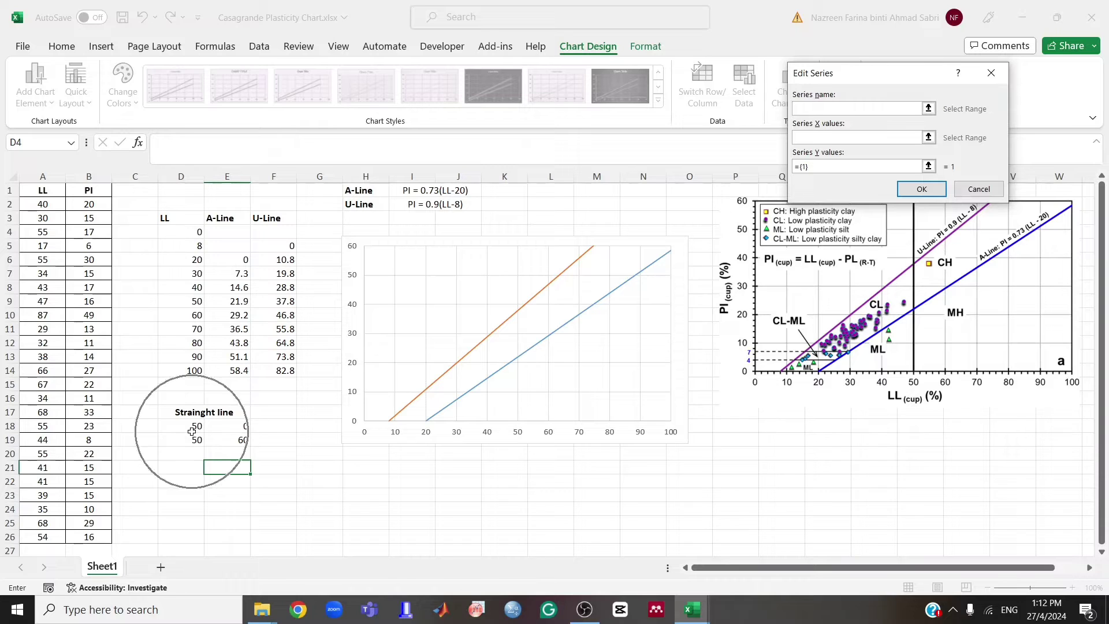
{"action": "left_click_drag", "start_coordinate": [197, 424], "coordinate": [197, 439]}
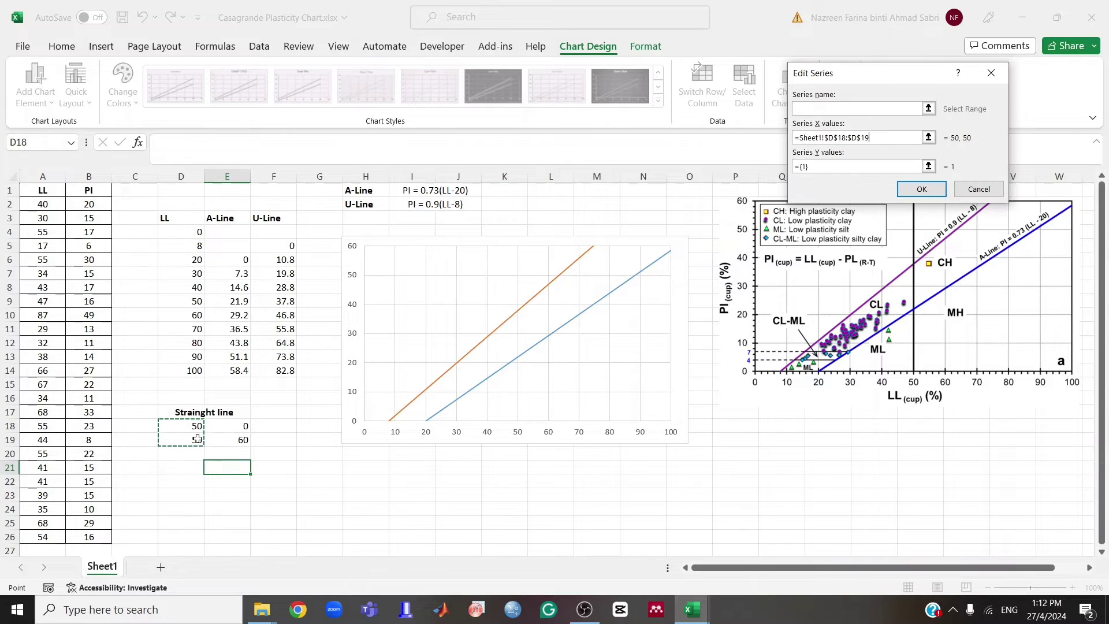
{"action": "left_click", "coordinate": [928, 168]}
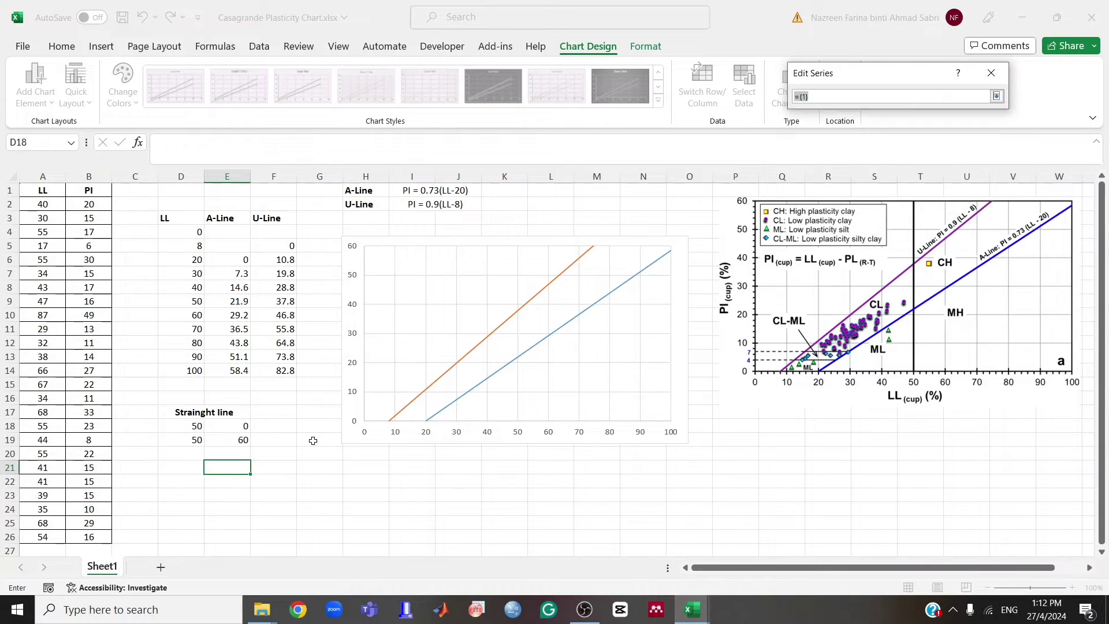
{"action": "left_click_drag", "start_coordinate": [232, 427], "coordinate": [240, 440]}
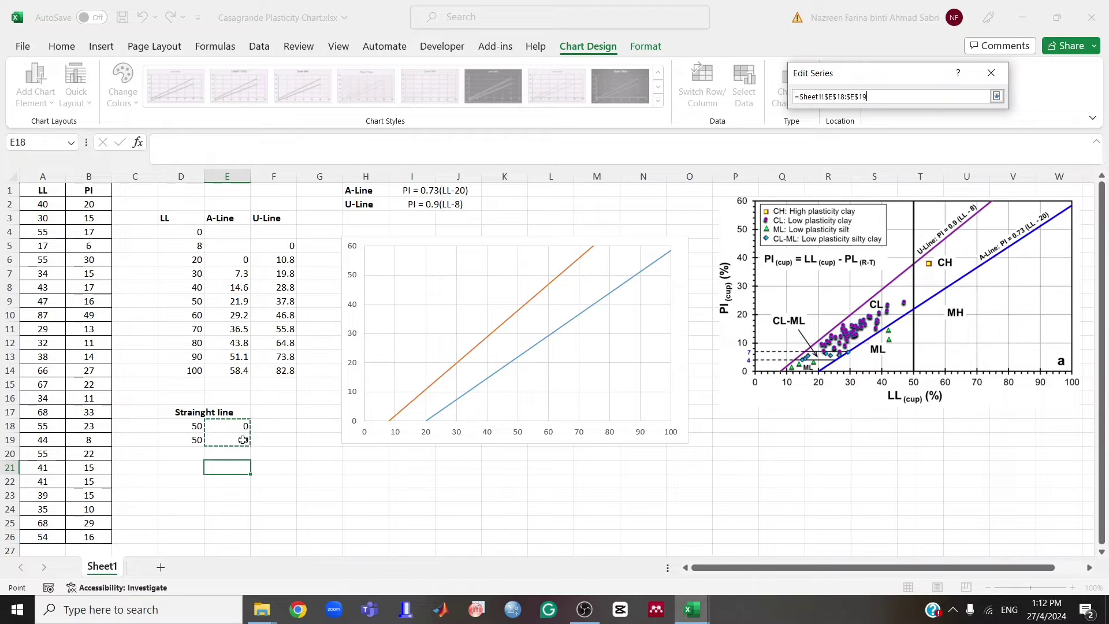
{"action": "left_click", "coordinate": [996, 95]}
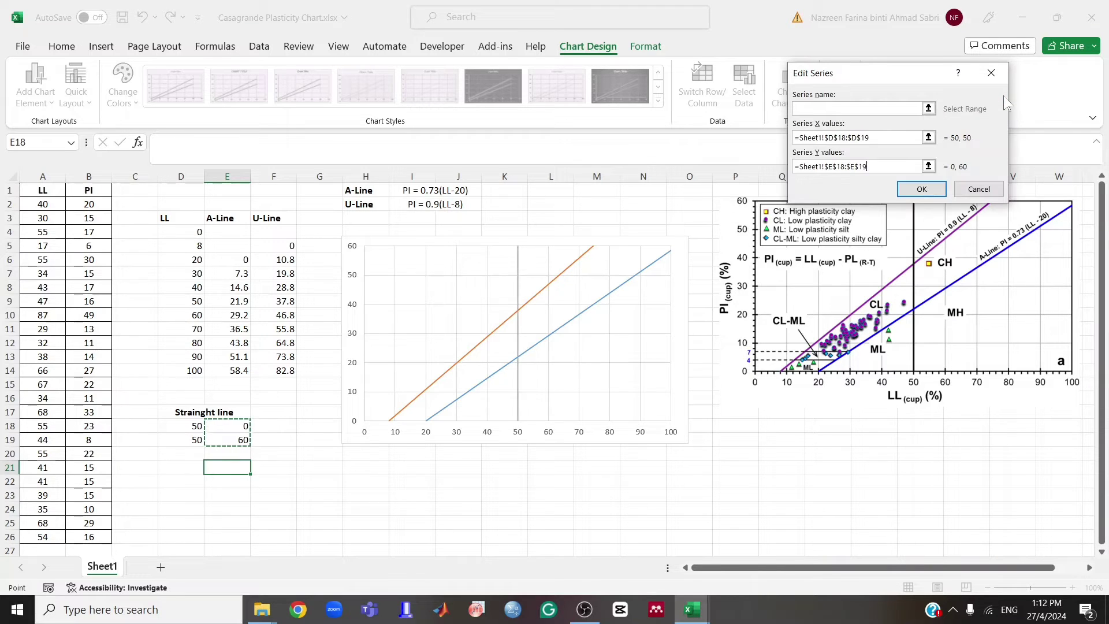
{"action": "left_click", "coordinate": [921, 190]}
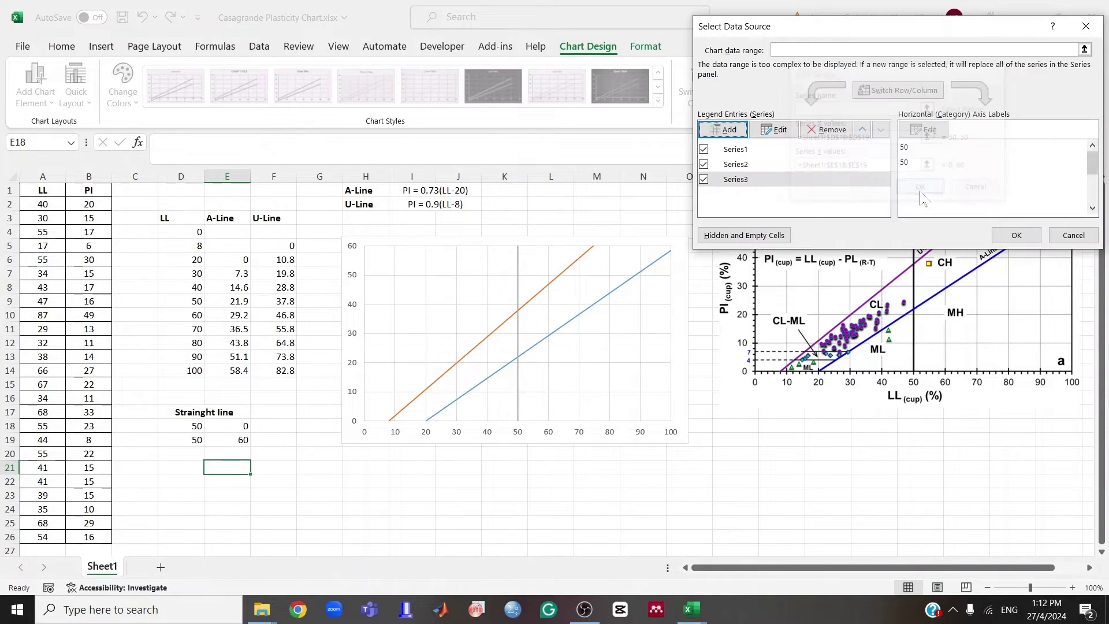
{"action": "left_click", "coordinate": [1018, 237]}
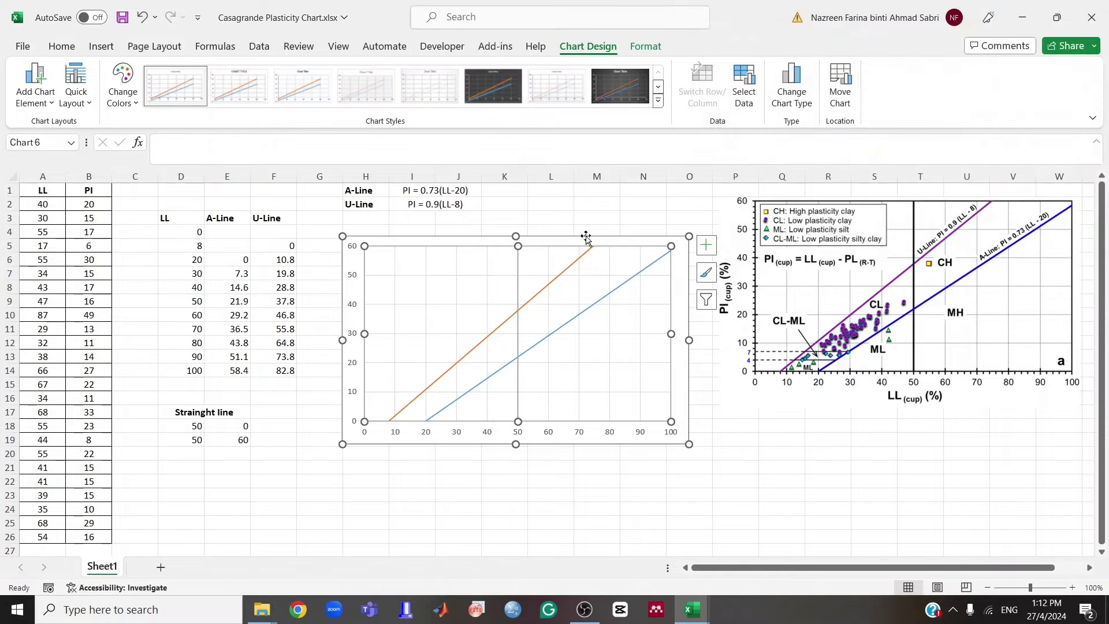
- Change the vertical line at LL 50 in the chart to black
{"action": "left_click", "coordinate": [519, 268]}
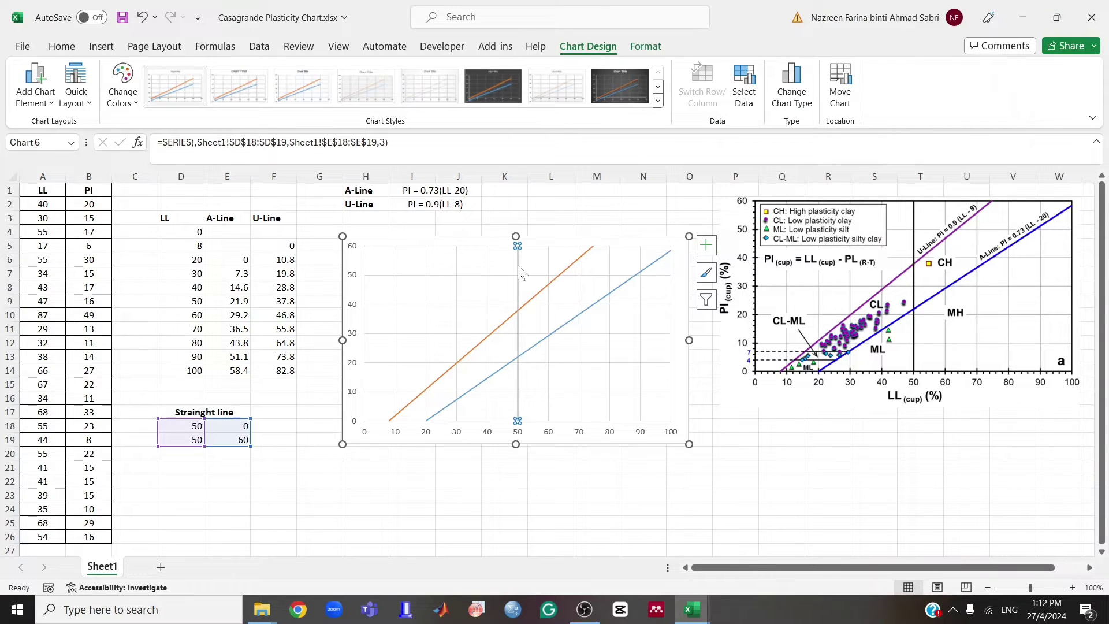
{"action": "double_click", "coordinate": [518, 267]}
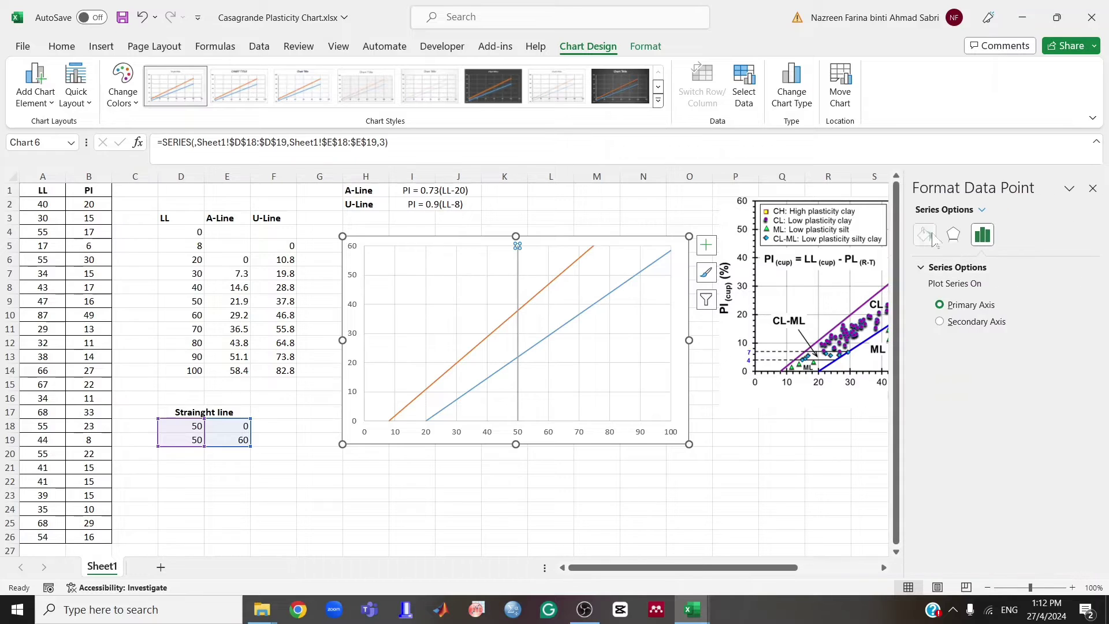
{"action": "left_click", "coordinate": [924, 234]}
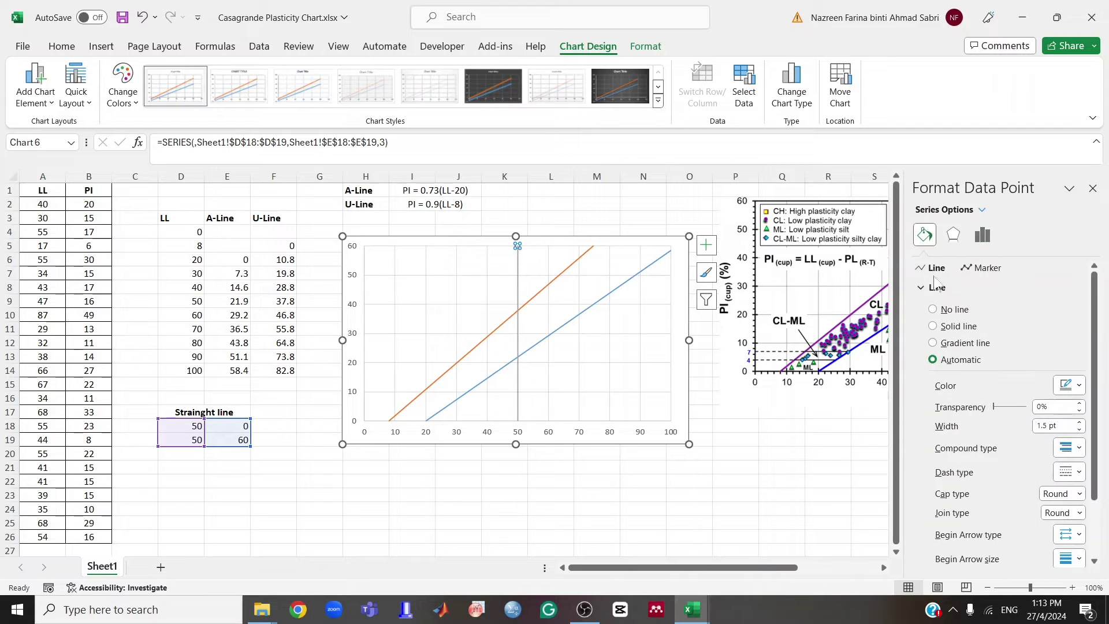
{"action": "left_click", "coordinate": [1070, 387]}
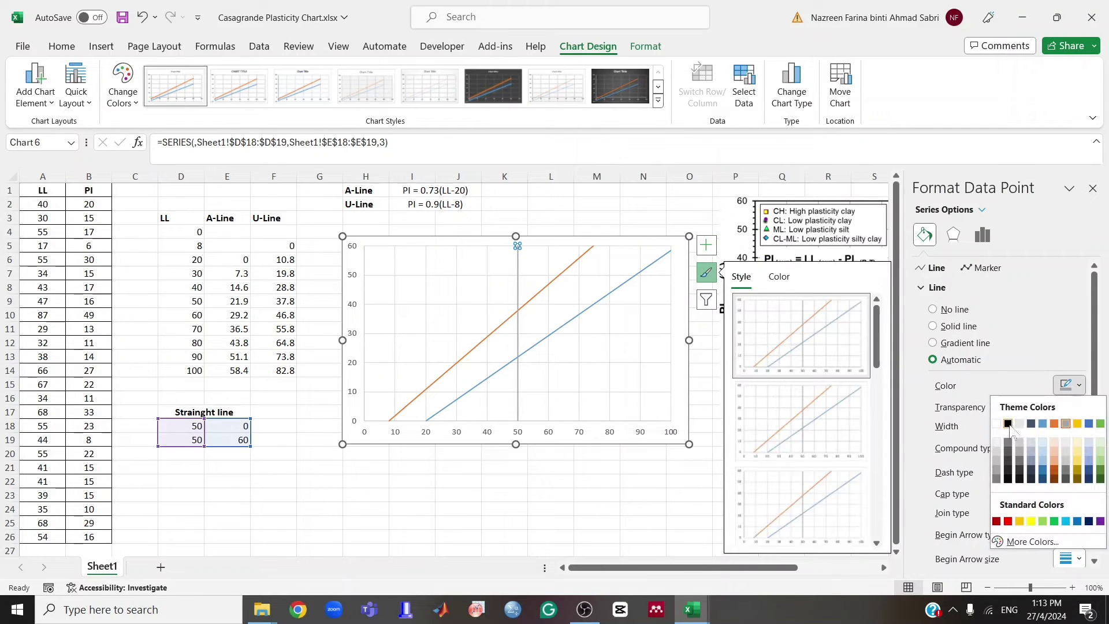
{"action": "left_click", "coordinate": [1013, 423]}
- Recolor the U-Line and A-Line series in the chart black and close the formatting pane
{"action": "left_click", "coordinate": [566, 269]}
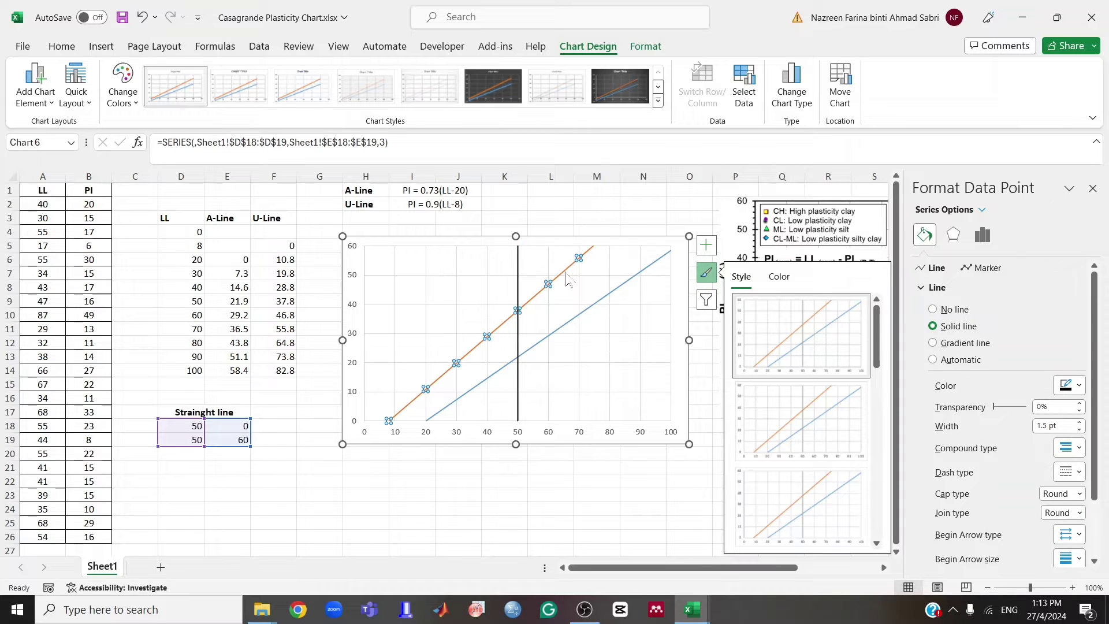
{"action": "left_click", "coordinate": [1073, 385]}
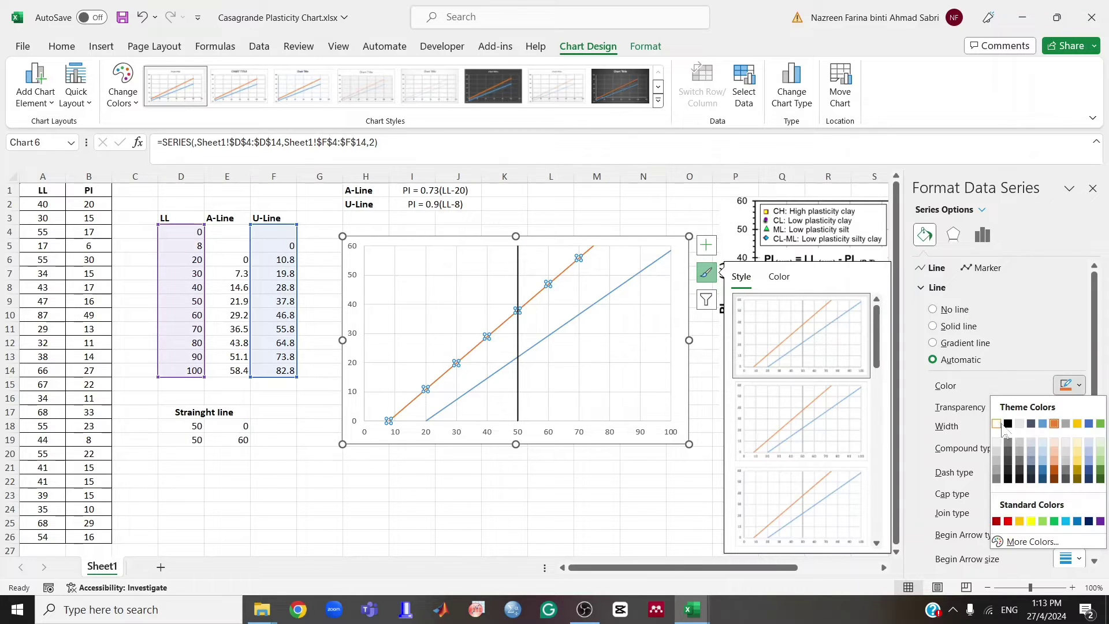
{"action": "left_click", "coordinate": [1008, 423]}
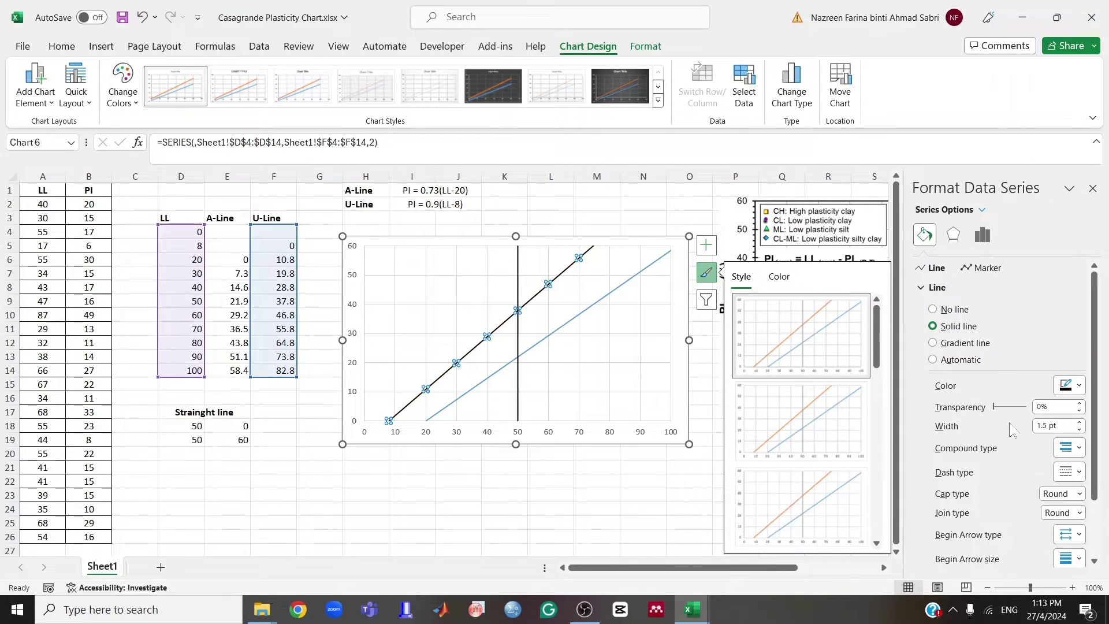
{"action": "left_click", "coordinate": [623, 284]}
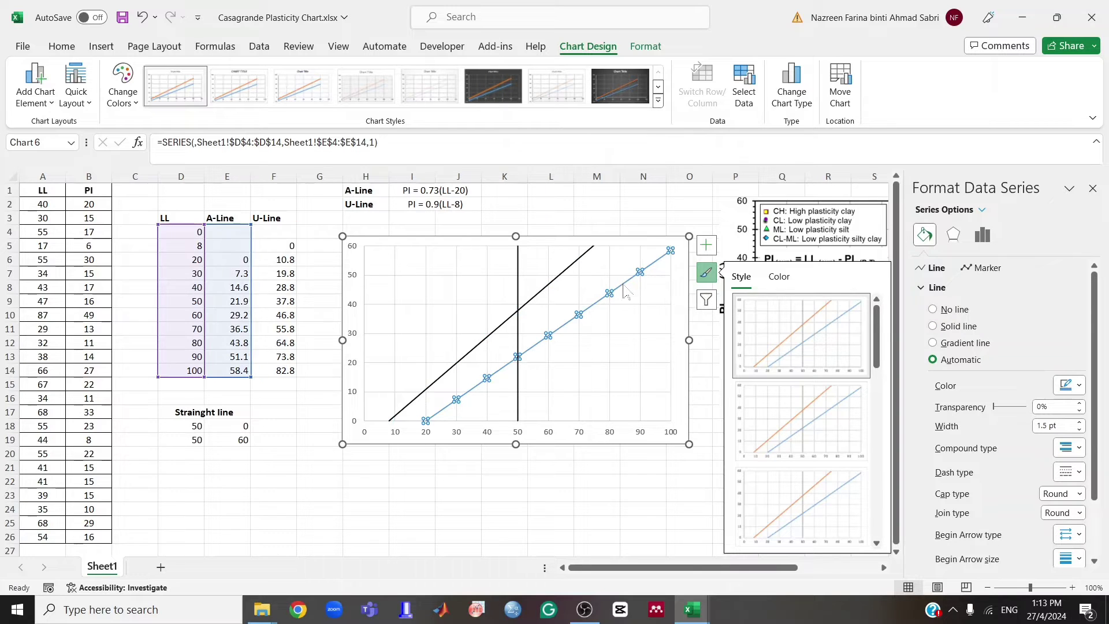
{"action": "left_click", "coordinate": [1076, 385]}
{"action": "left_click", "coordinate": [1007, 424]}
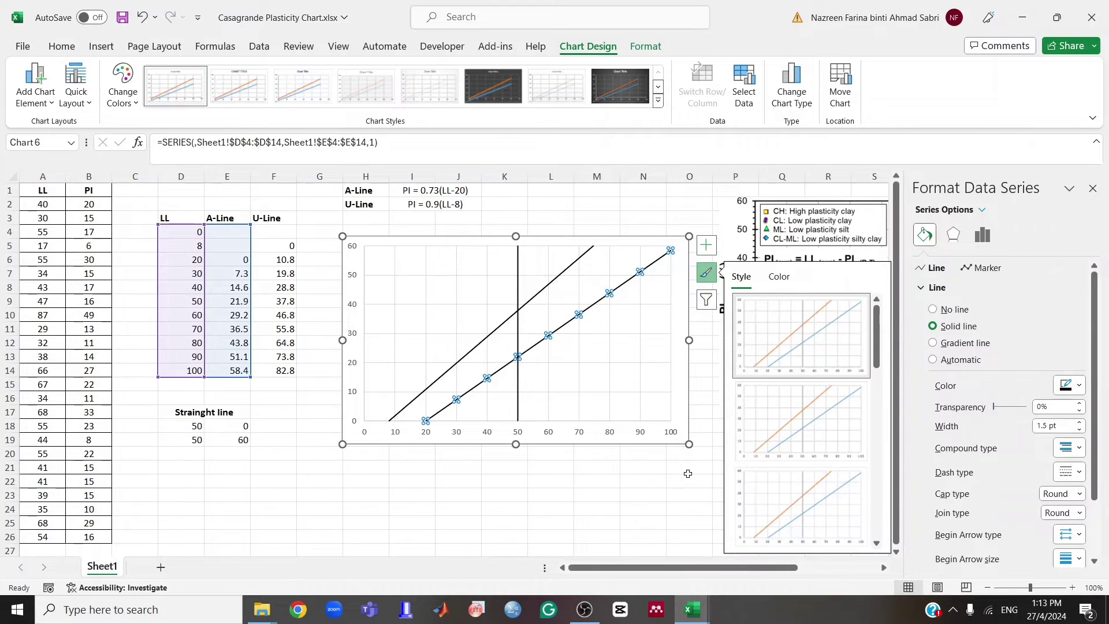
{"action": "left_click", "coordinate": [639, 495]}
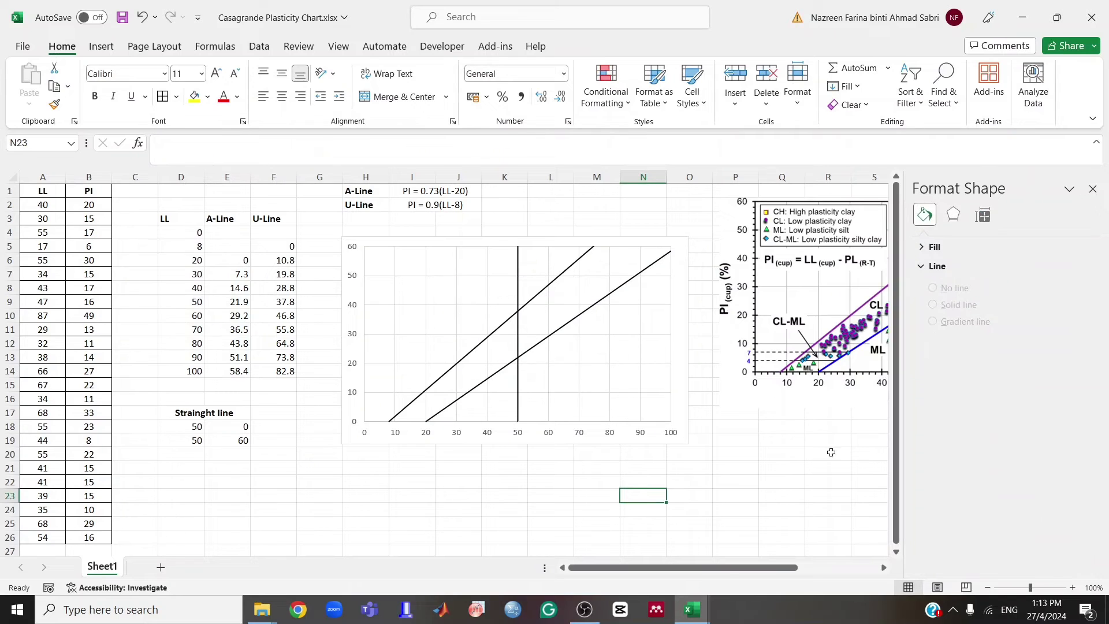
{"action": "left_click", "coordinate": [1092, 189]}
- Enter the heading "CL-ML region" in D21, below the straight-line coordinates
{"action": "left_click_drag", "start_coordinate": [751, 567], "coordinate": [778, 567]}
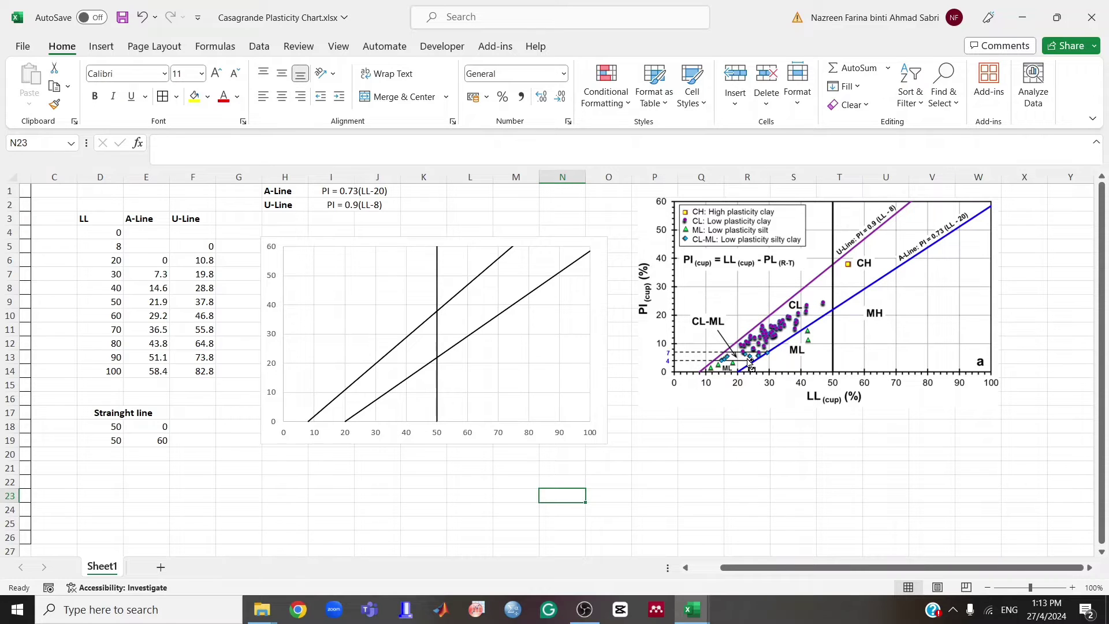
{"action": "left_click_drag", "start_coordinate": [808, 567], "coordinate": [780, 567]}
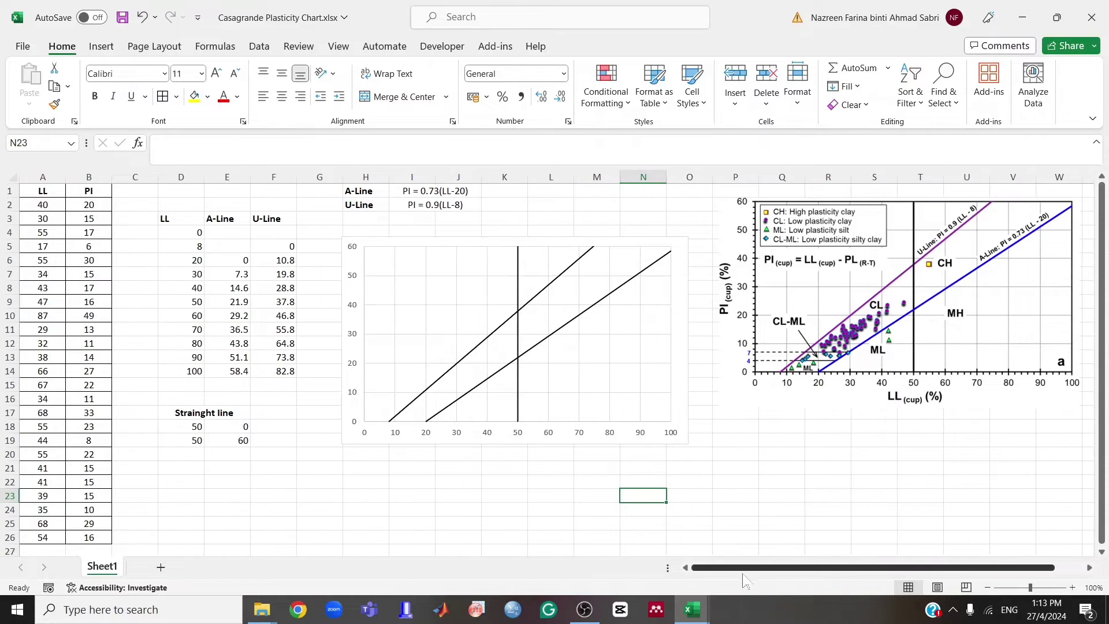
{"action": "left_click", "coordinate": [195, 470]}
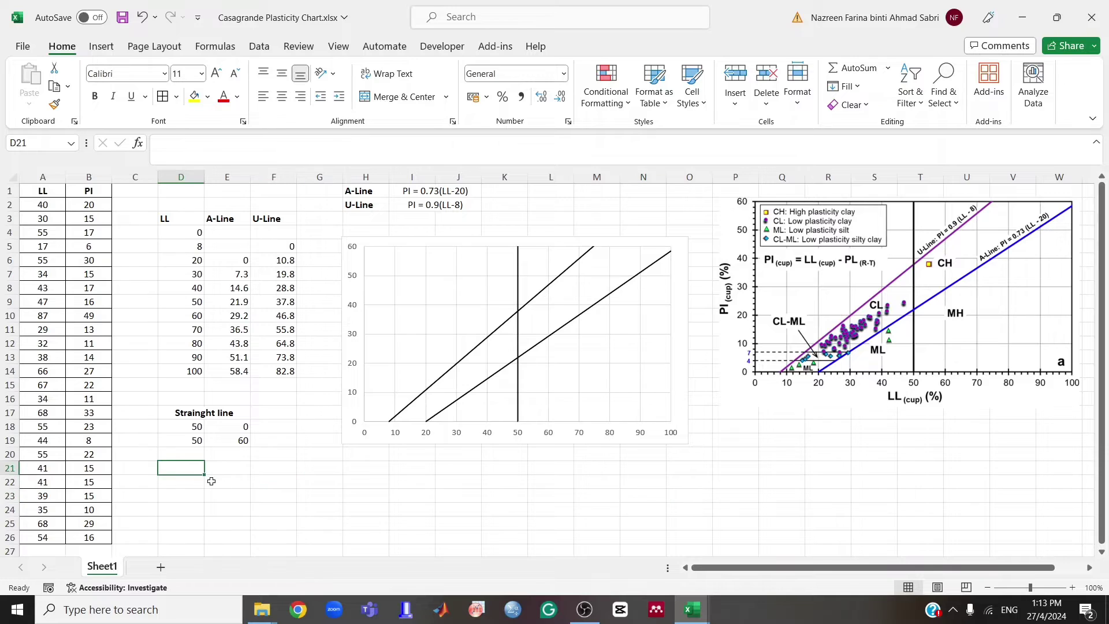
{"action": "type", "text": "C"}
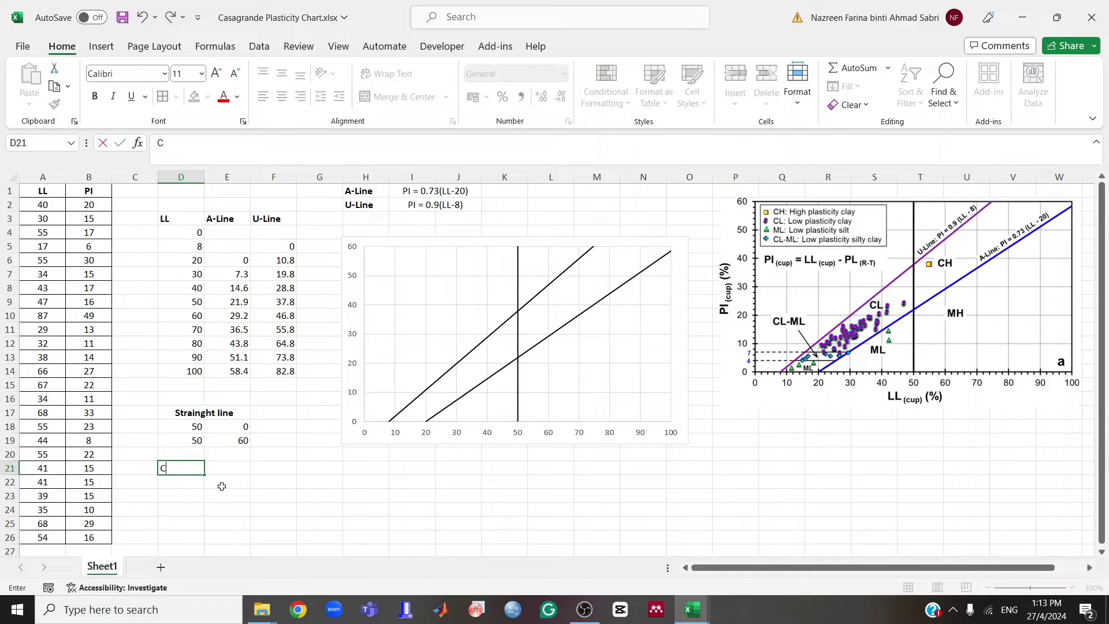
{"action": "type", "text": "L-ML "}
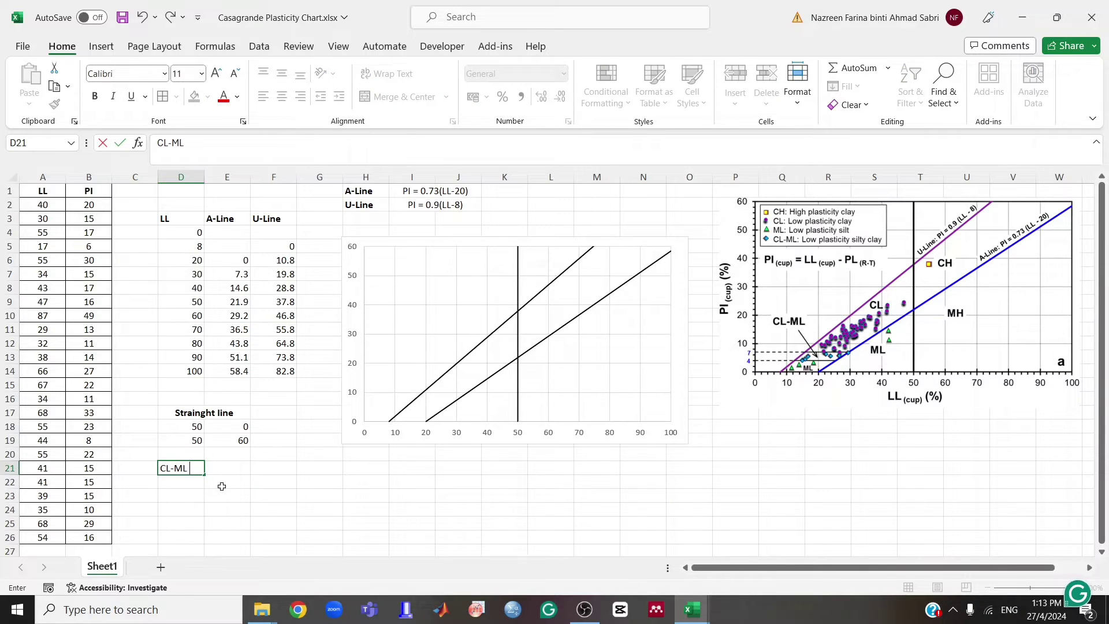
{"action": "type", "text": "region"}
{"action": "key", "text": "Return"}
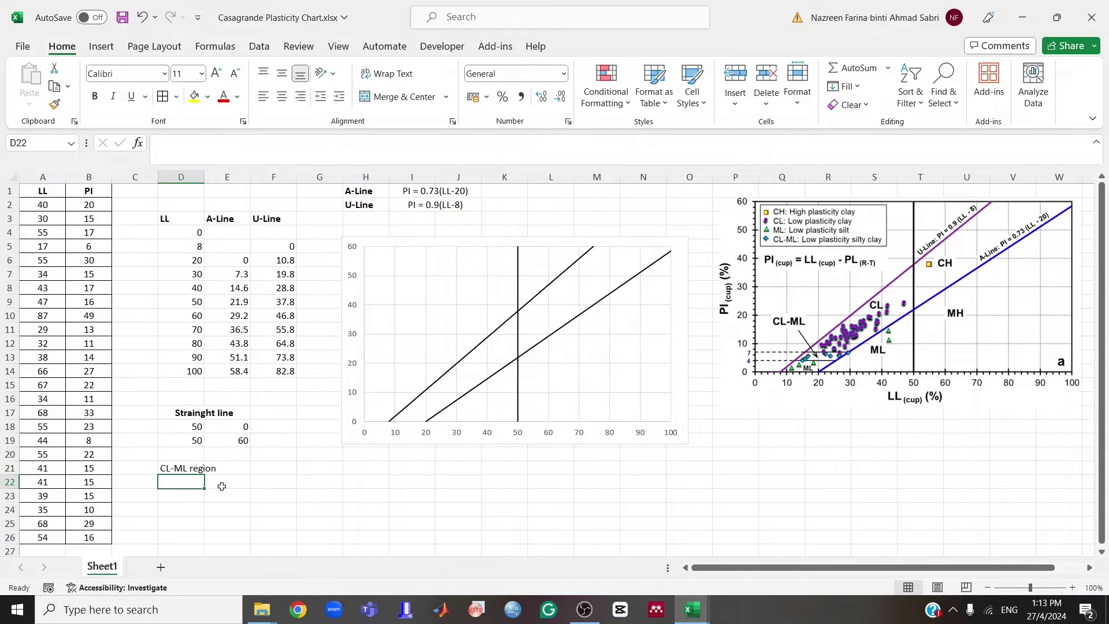
- Merge and center the CL-ML region heading across D21:E21 and make it bold
{"action": "left_click_drag", "start_coordinate": [187, 470], "coordinate": [231, 469]}
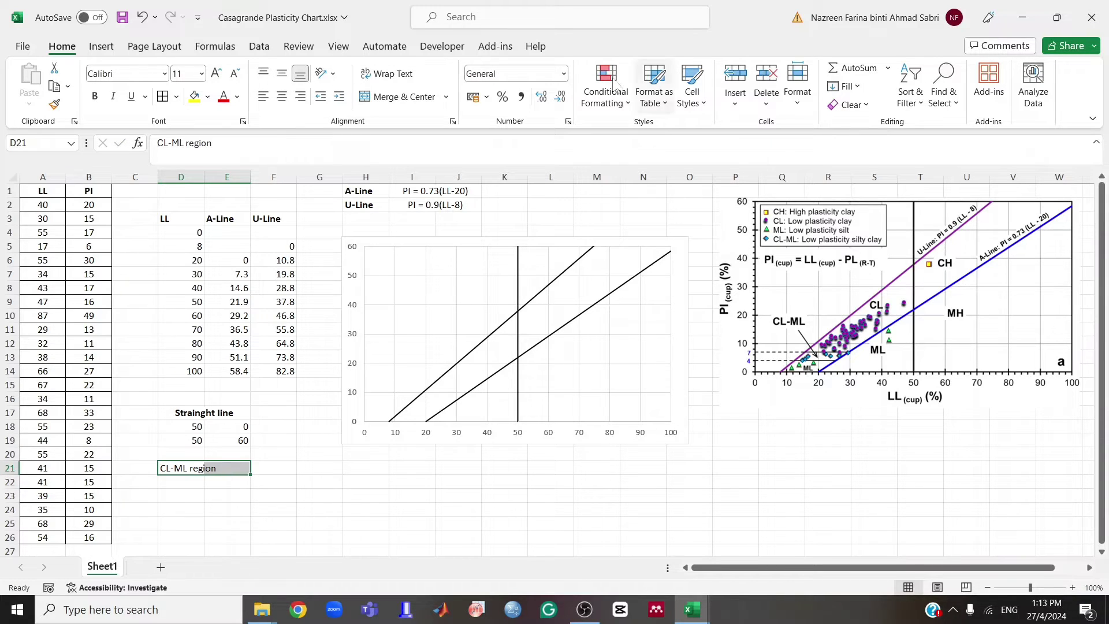
{"action": "left_click", "coordinate": [397, 98]}
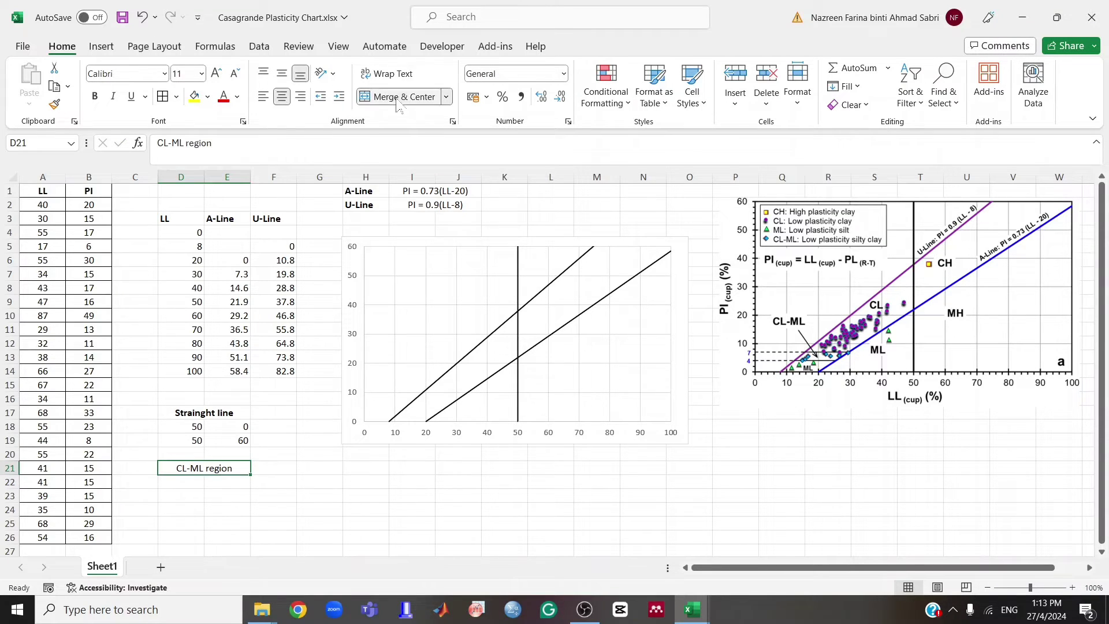
{"action": "left_click", "coordinate": [95, 96]}
- Enter the CL-ML region values under the heading: 4 and 4 in D22:E22, 7 and 7 in D23:E23
{"action": "left_click", "coordinate": [193, 483]}
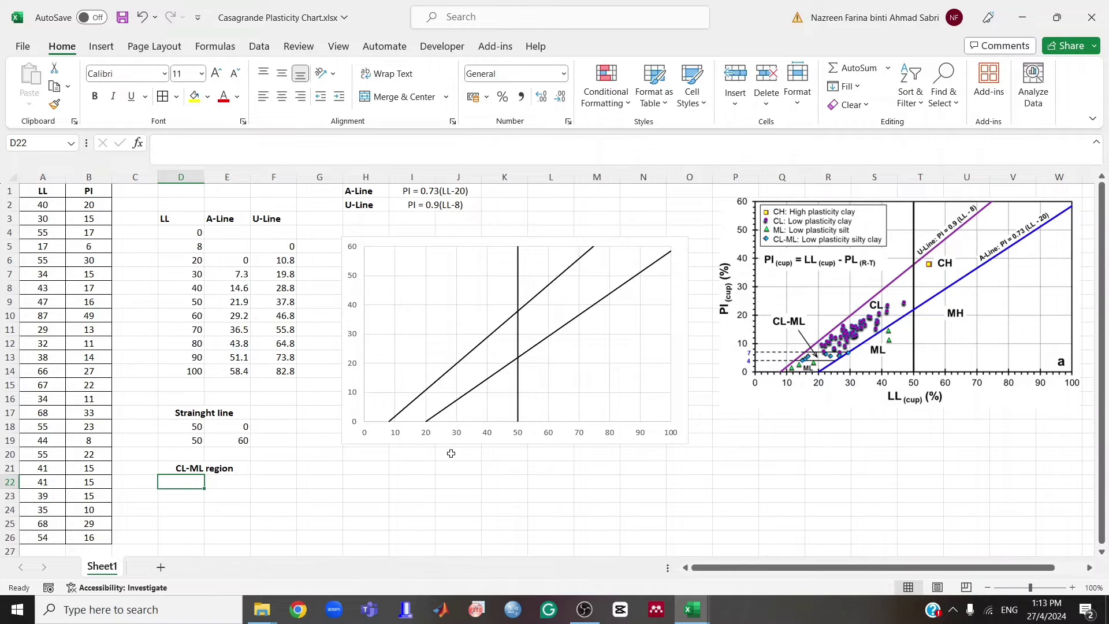
{"action": "type", "text": "4"}
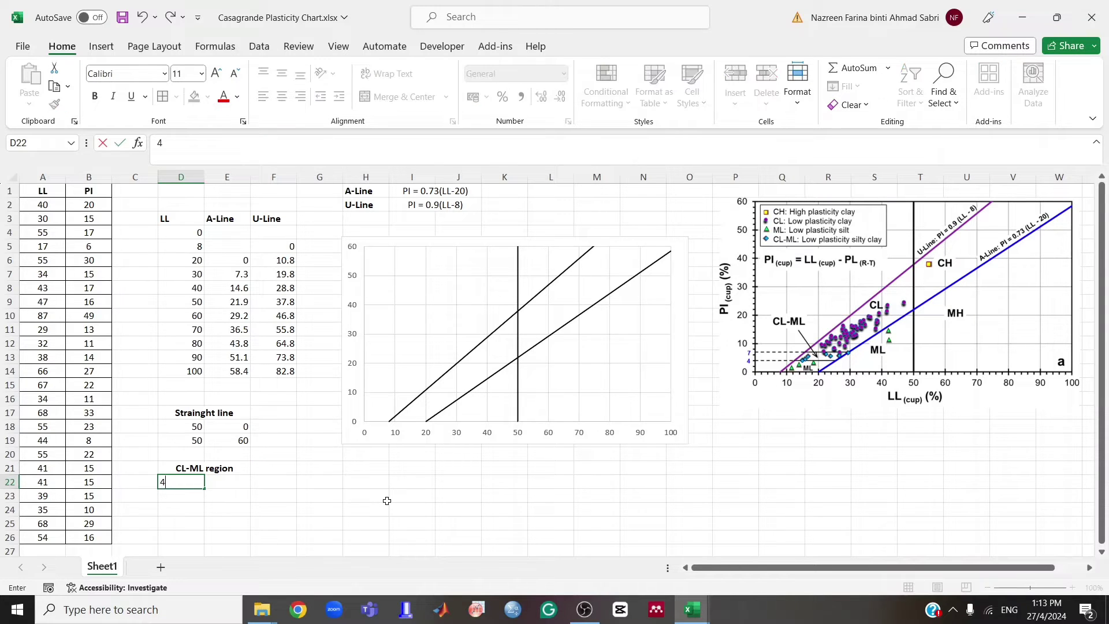
{"action": "key", "text": "Tab"}
{"action": "type", "text": "4"}
{"action": "key", "text": "Return"}
{"action": "type", "text": "7"}
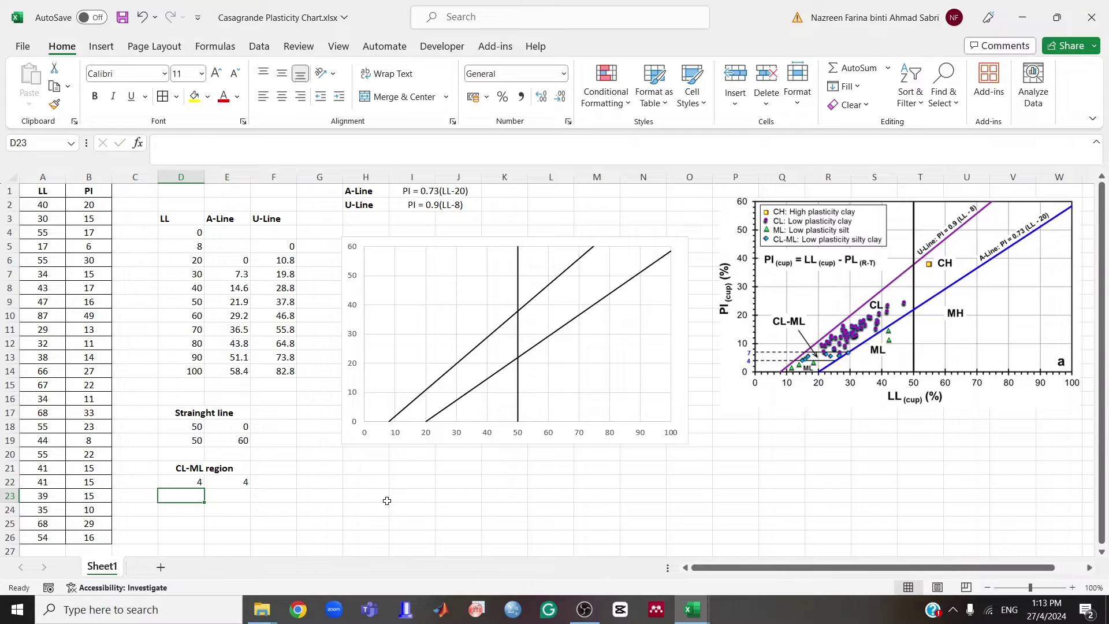
{"action": "key", "text": "Tab"}
{"action": "type", "text": "7"}
{"action": "key", "text": "Tab"}
- Add the column headings "A-Line" in F21 and "U-Line" in G21 beside the CL-ML region heading
{"action": "key", "text": "Up"}
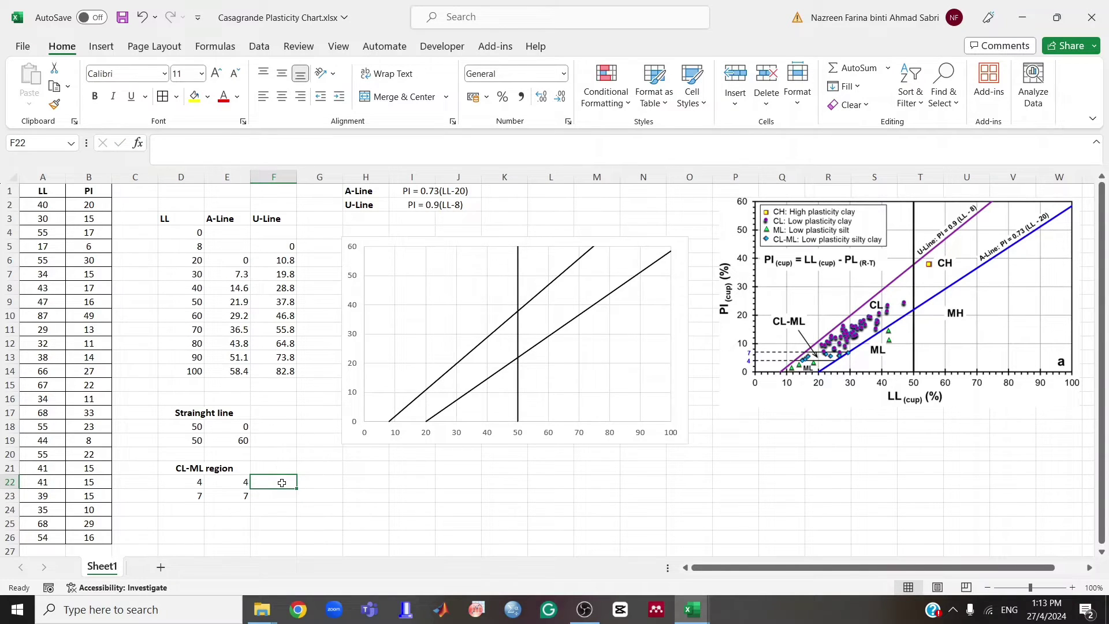
{"action": "key", "text": "Up"}
{"action": "type", "text": "A-Line"}
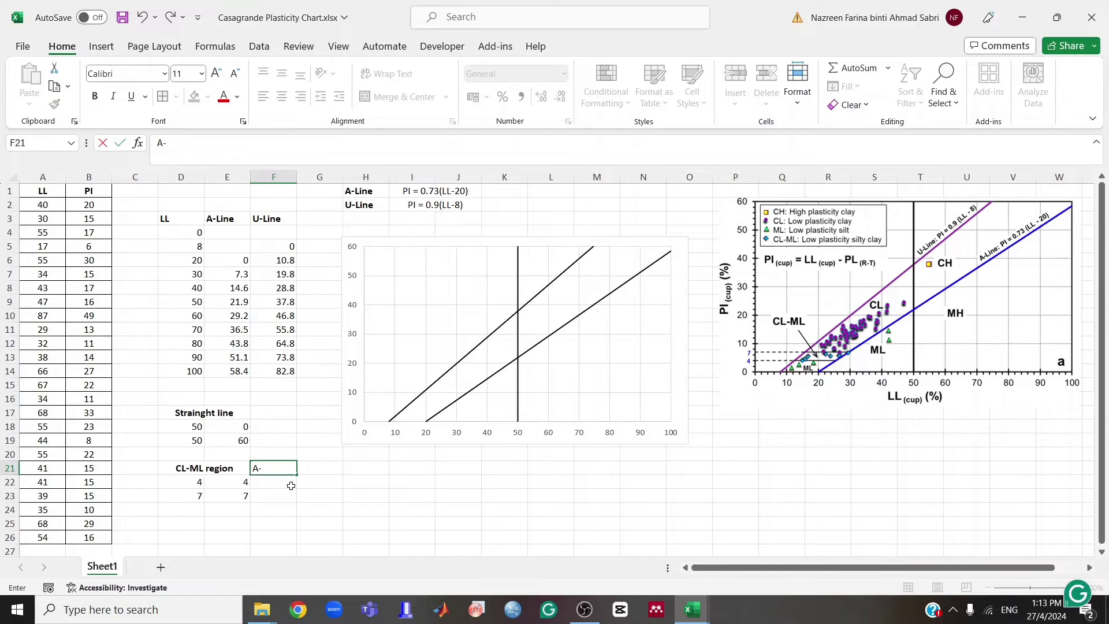
{"action": "key", "text": "Tab"}
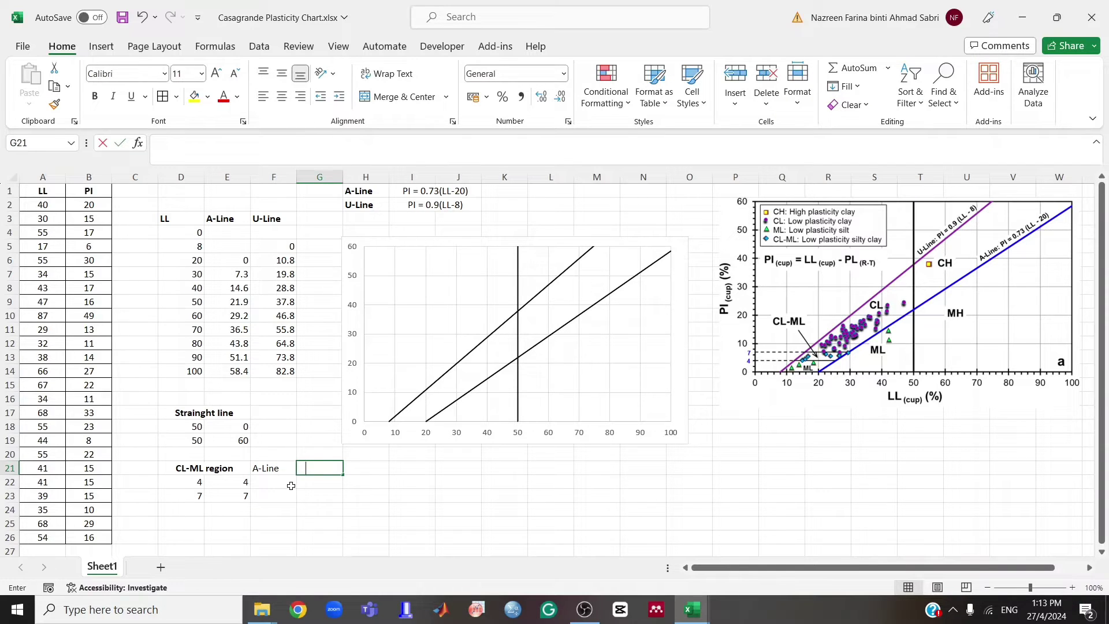
{"action": "type", "text": "U-Line"}
{"action": "key", "text": "Return"}
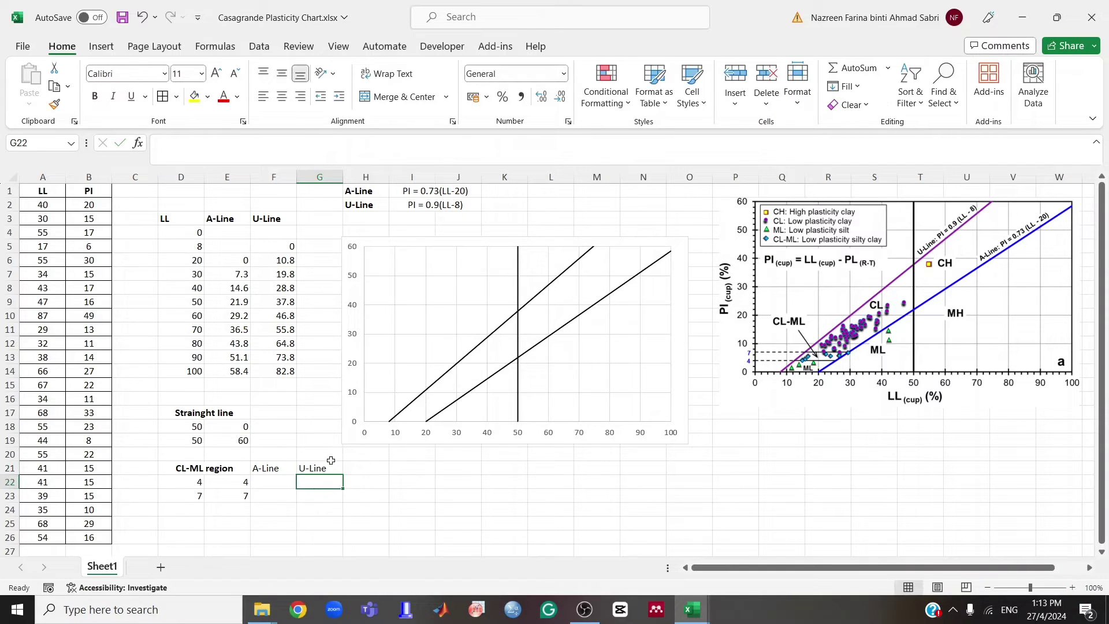
- Fill the A-Line heading in F21 with yellow and the U-Line heading in G21 with gold
{"action": "left_click", "coordinate": [273, 468]}
{"action": "left_click", "coordinate": [195, 96]}
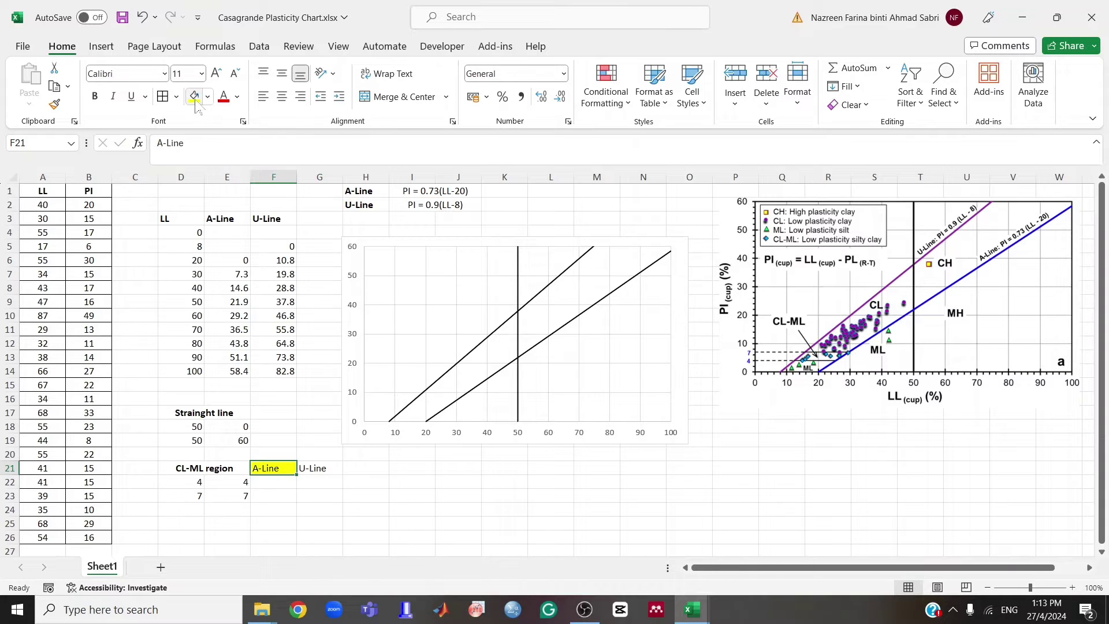
{"action": "left_click", "coordinate": [320, 468]}
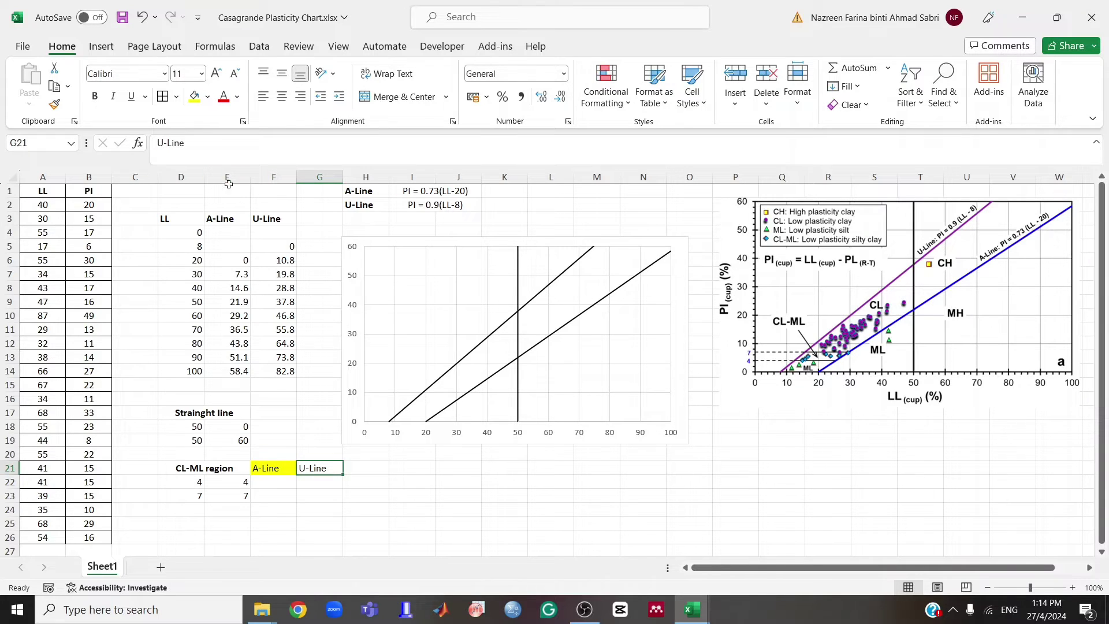
{"action": "left_click", "coordinate": [207, 96]}
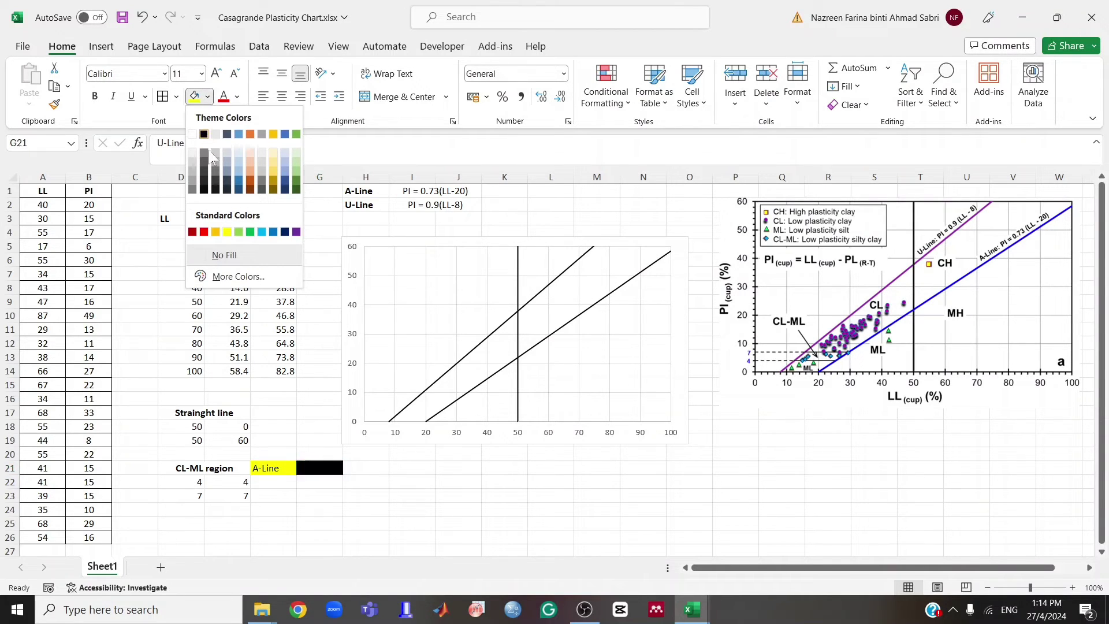
{"action": "left_click", "coordinate": [275, 134]}
{"action": "left_click", "coordinate": [366, 485]}
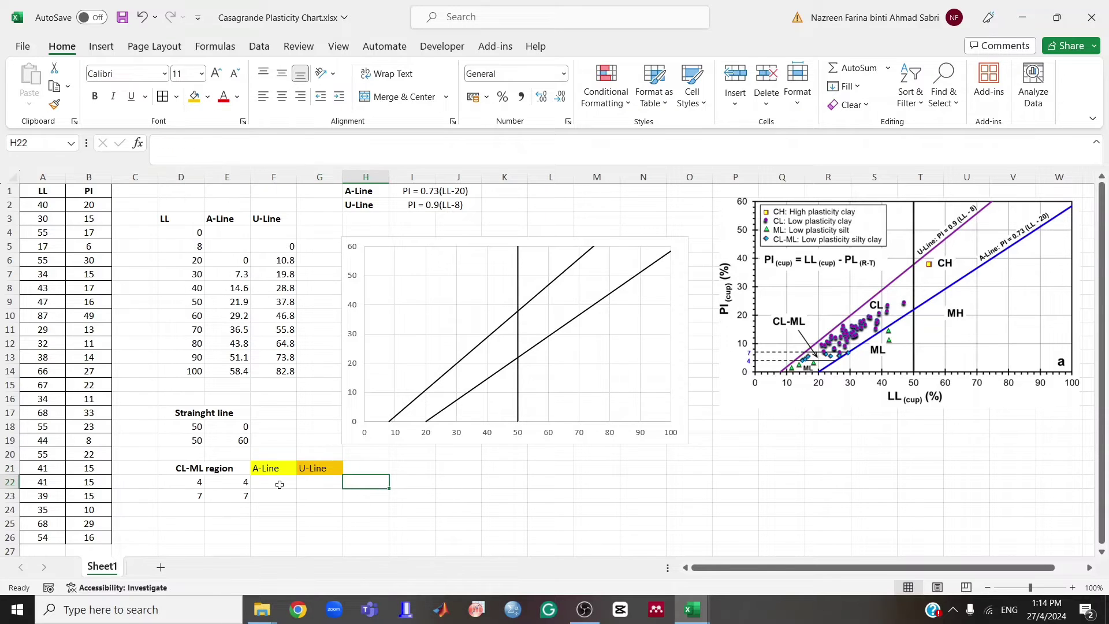
- Write the rearranged A-Line expression PI/0.73+20 as a text note in I22
{"action": "left_click", "coordinate": [279, 482]}
{"action": "left_click", "coordinate": [279, 483]}
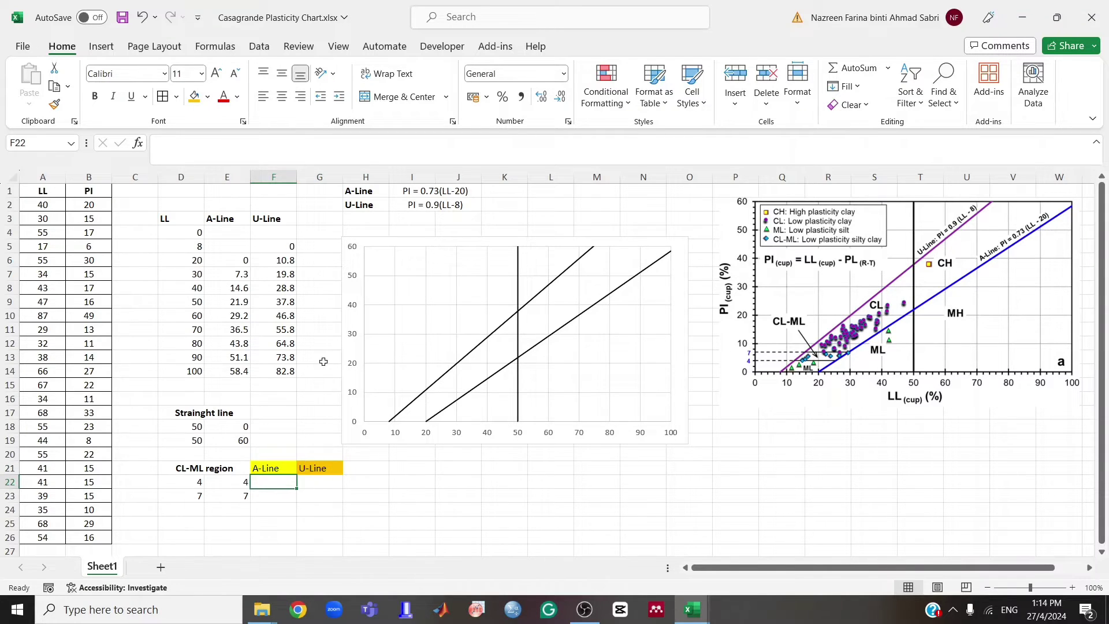
{"action": "left_click", "coordinate": [419, 191]}
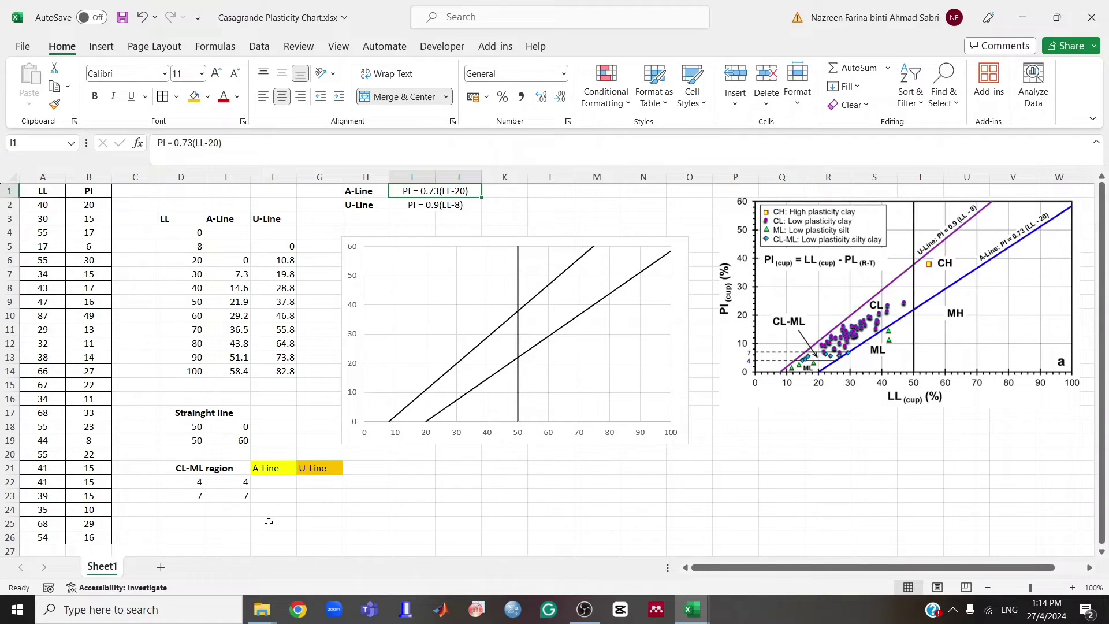
{"action": "left_click", "coordinate": [424, 483]}
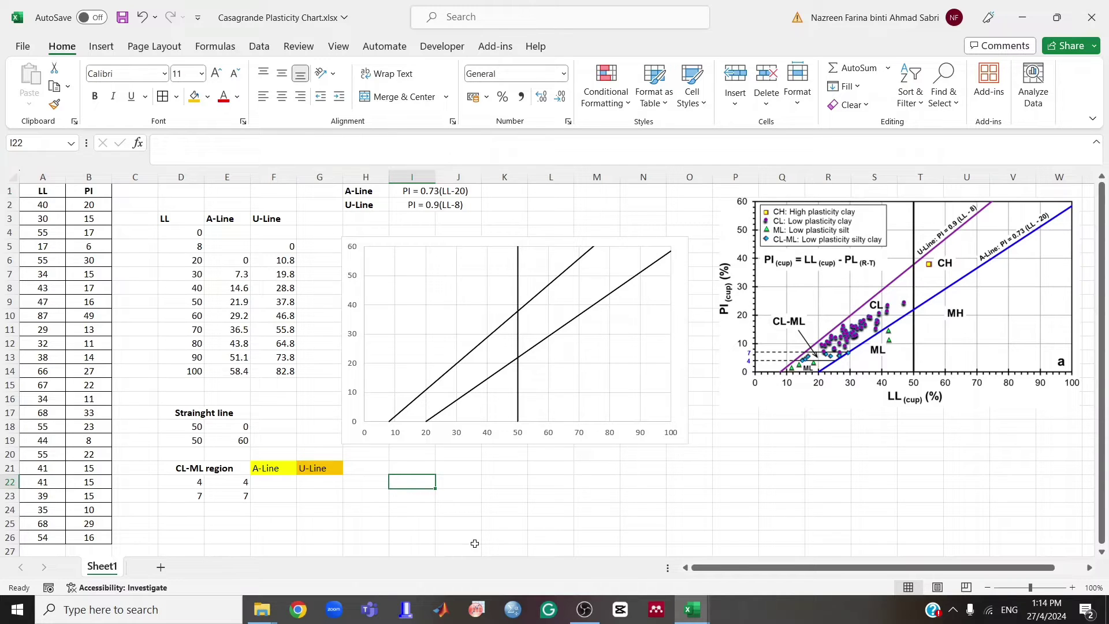
{"action": "type", "text": "PI"}
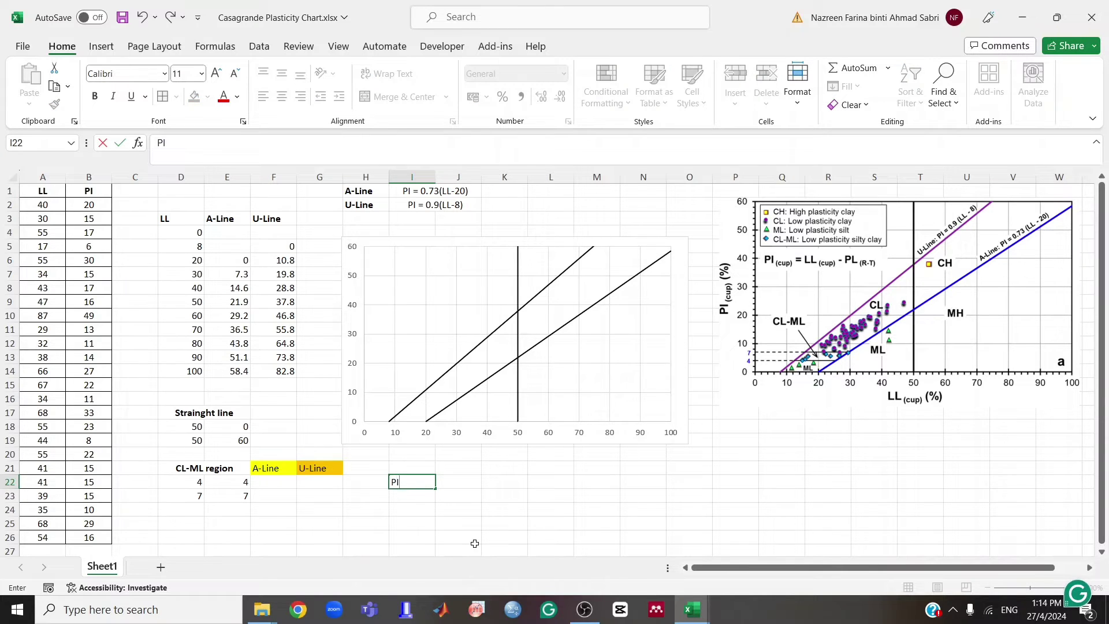
{"action": "type", "text": "/0"}
{"action": "type", "text": ".73+20"}
{"action": "key", "text": "Return"}
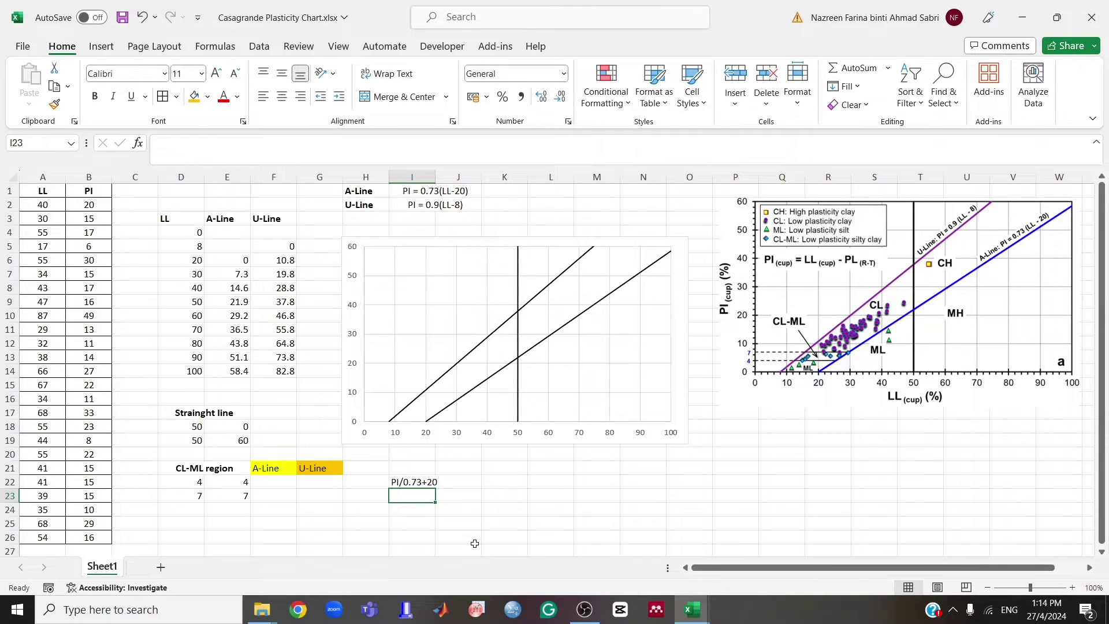
- Write the rearranged U-Line expression PI/0.9+8 as a text note in I23
{"action": "type", "text": "P"}
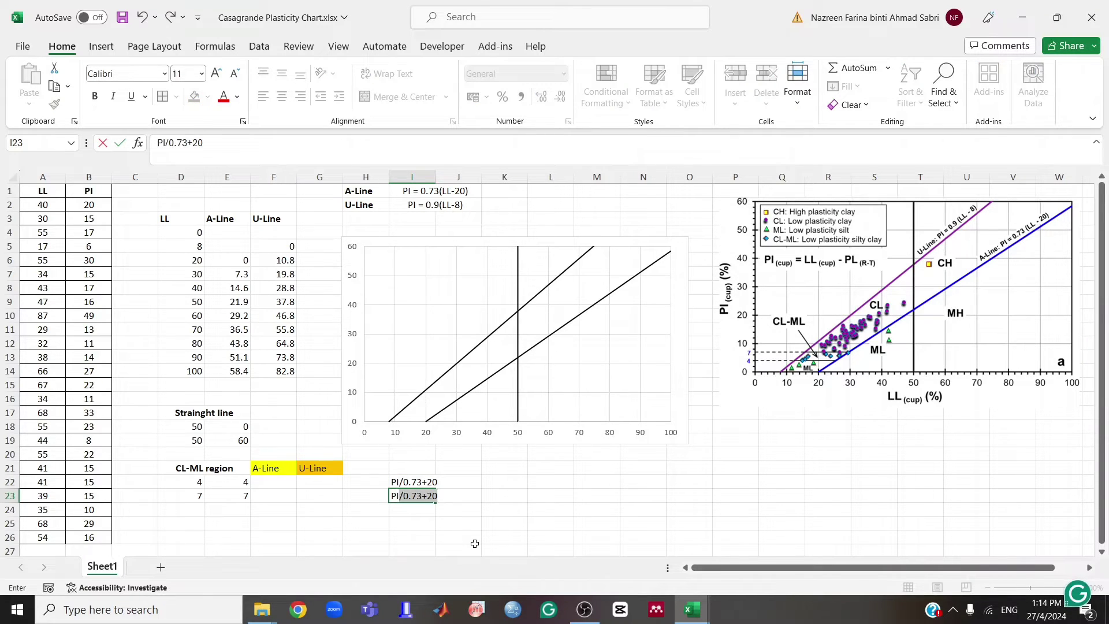
{"action": "type", "text": "I-"}
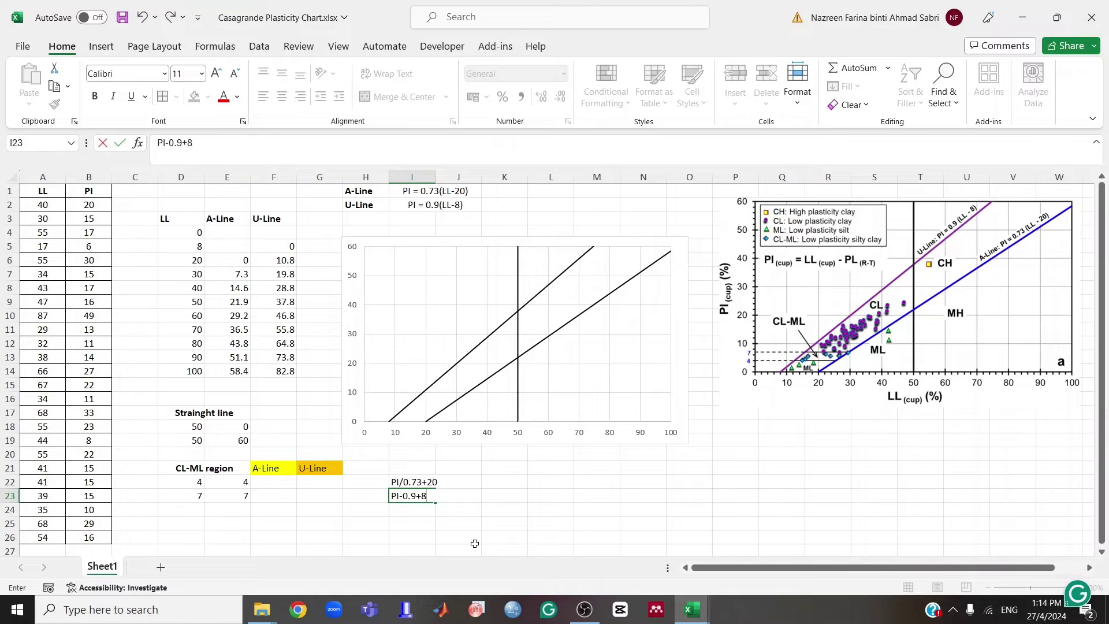
{"action": "key", "text": "BackSpace"}
{"action": "type", "text": "/"}
{"action": "key", "text": "Return"}
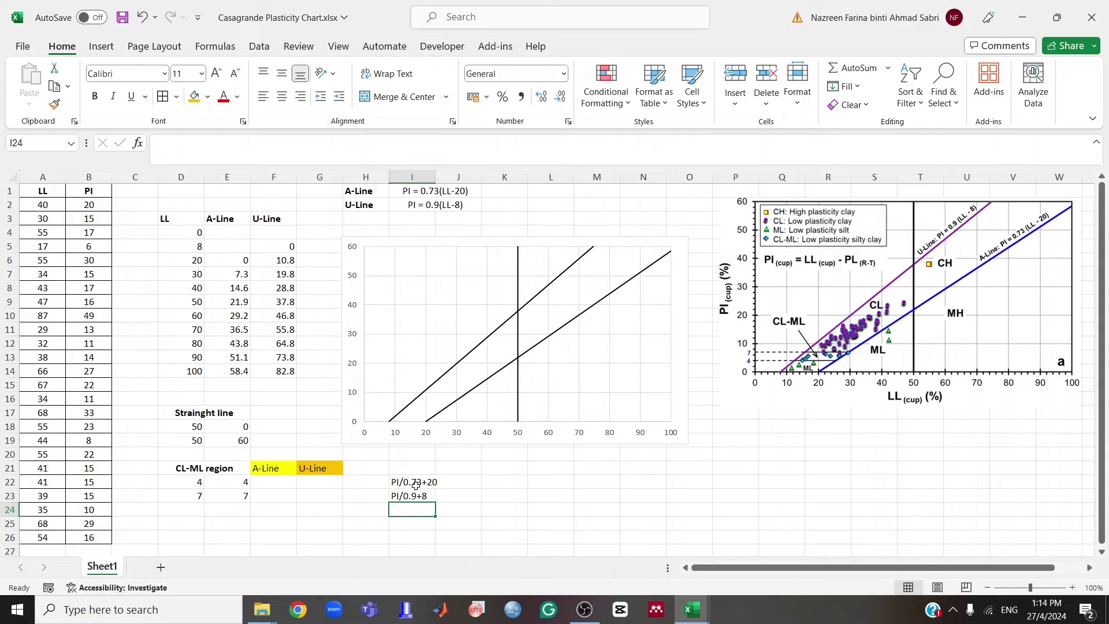
- Calculate the A-Line values with =(E22/0.73)+20 in F22 and copy the formula down to F23
{"action": "left_click", "coordinate": [263, 483]}
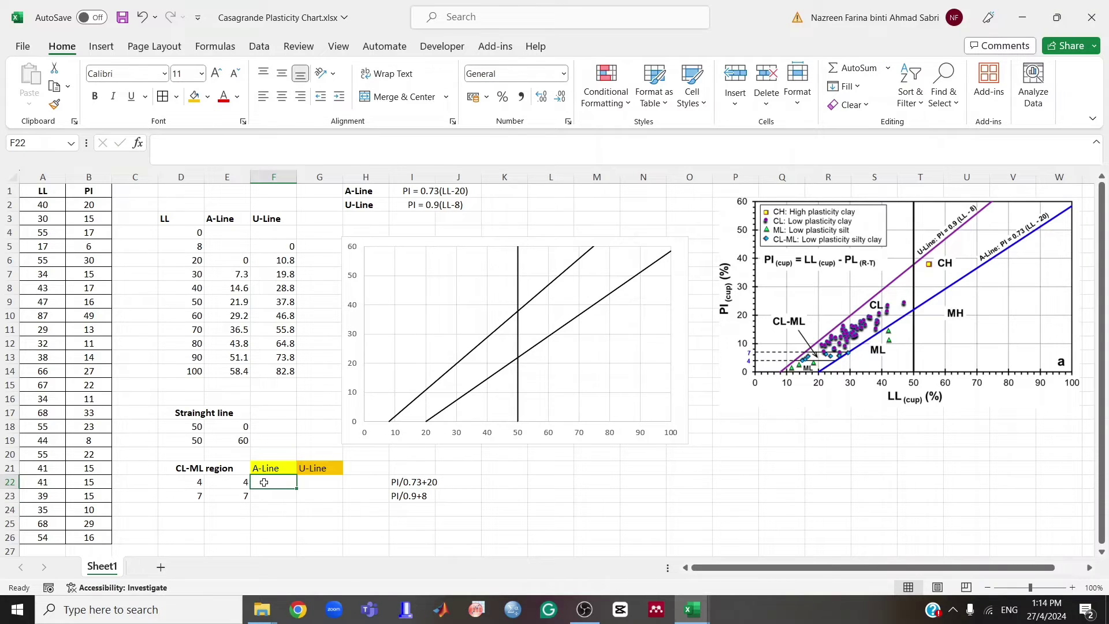
{"action": "type", "text": "="}
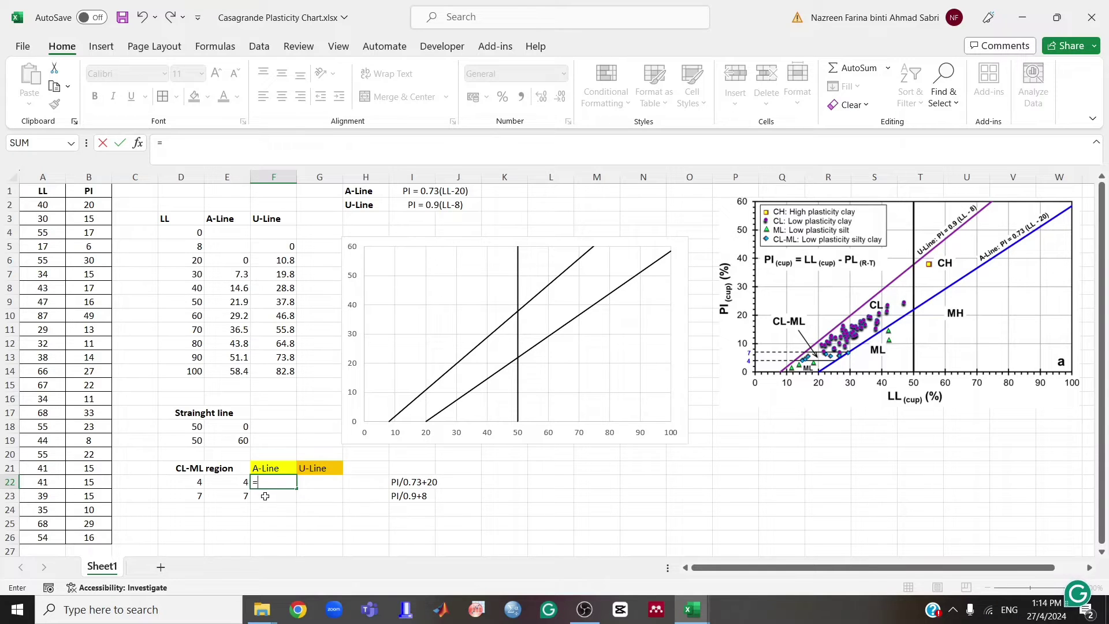
{"action": "type", "text": "("}
{"action": "left_click", "coordinate": [240, 481]}
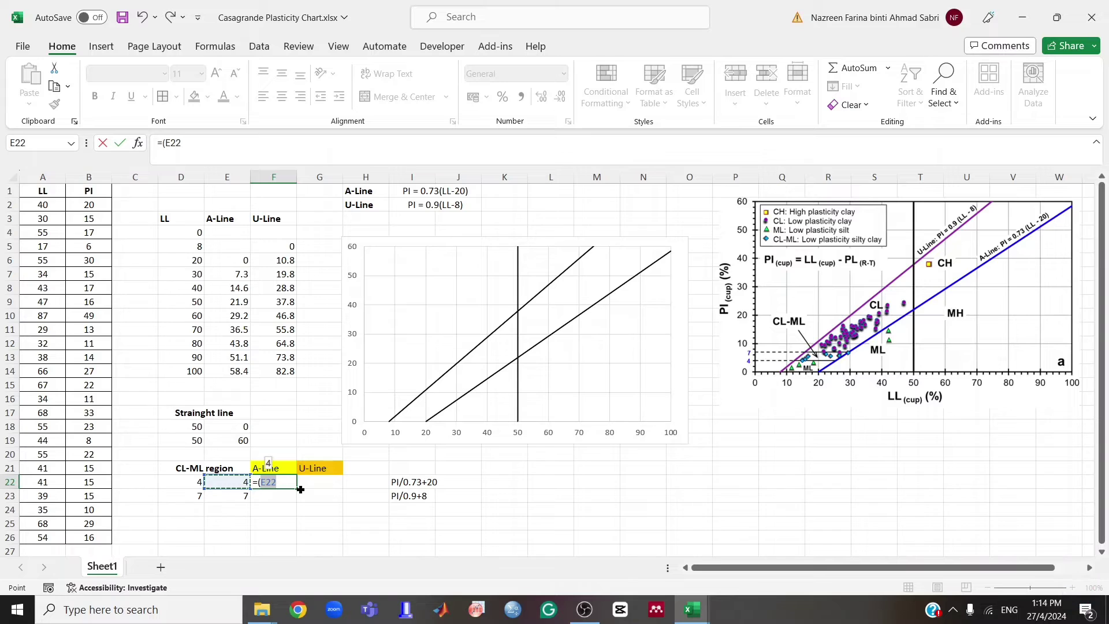
{"action": "type", "text": "/0.73)+20"}
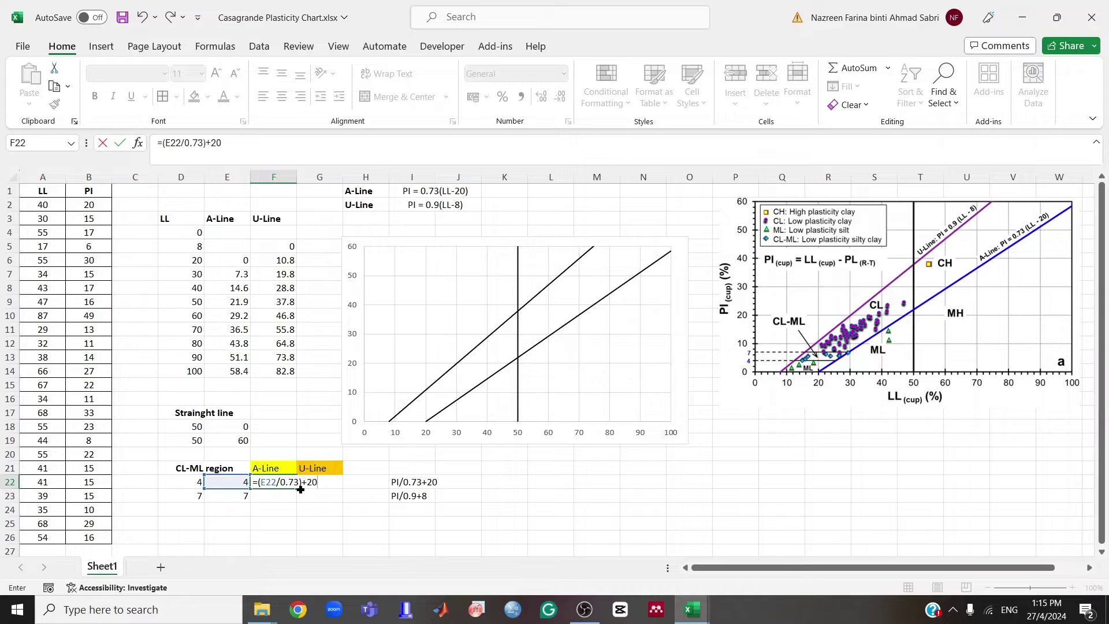
{"action": "key", "text": "Return"}
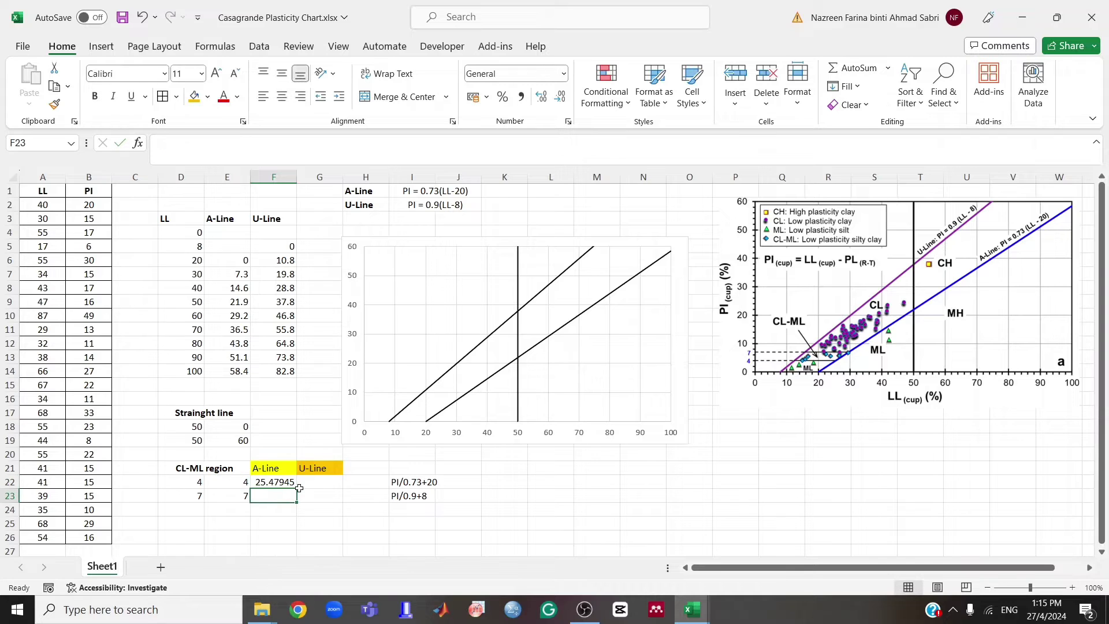
{"action": "key", "text": "Up"}
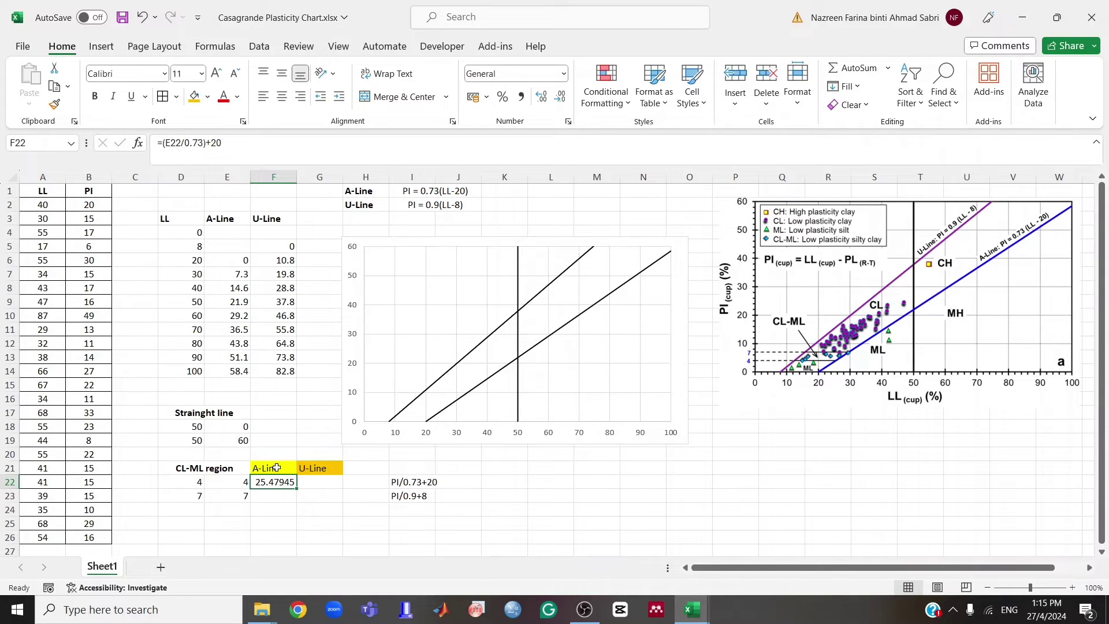
{"action": "left_click_drag", "start_coordinate": [296, 488], "coordinate": [295, 502]}
- Calculate the U-Line values in G22:G23, using =(E22/0.9)+8 in G22 and copying it down, and save the workbook
{"action": "left_click", "coordinate": [318, 484]}
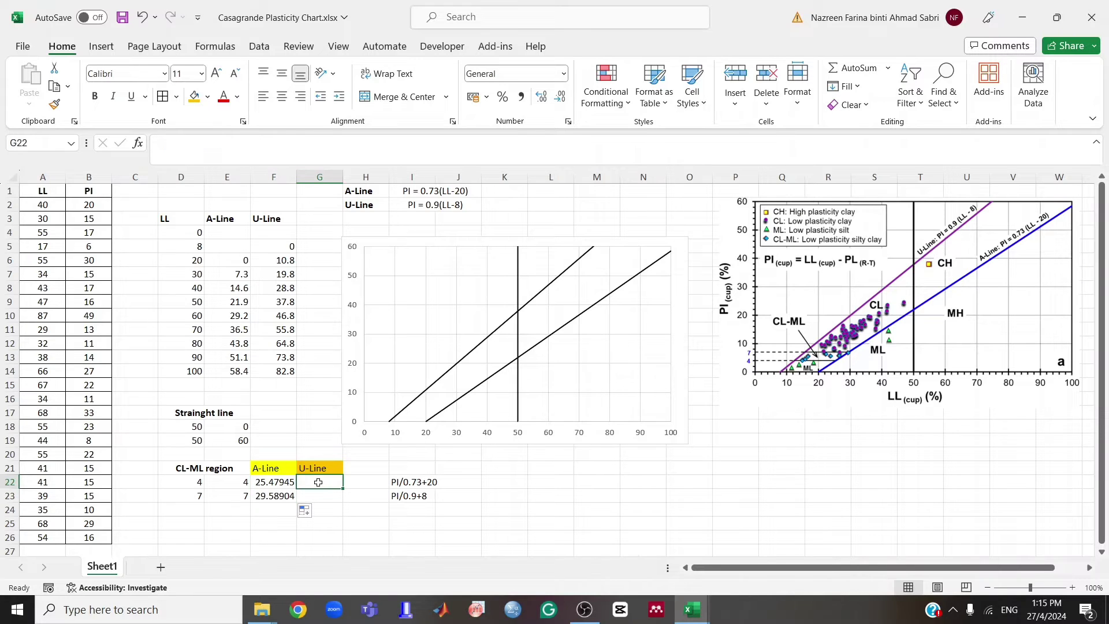
{"action": "type", "text": "="}
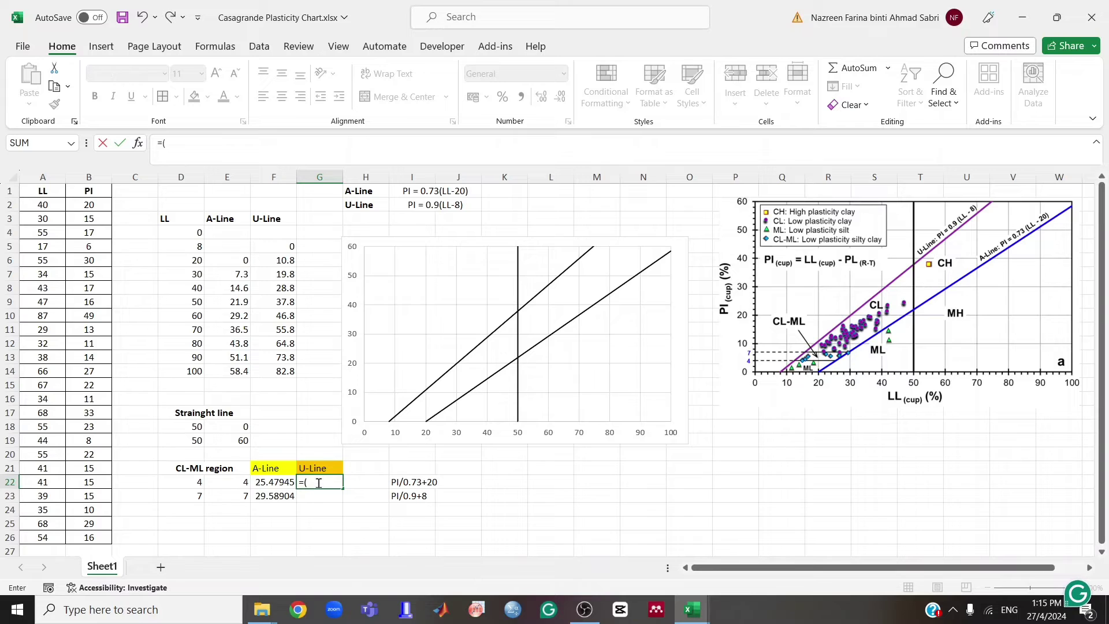
{"action": "type", "text": "("}
{"action": "left_click", "coordinate": [234, 481]}
{"action": "type", "text": "/0.9)+8"}
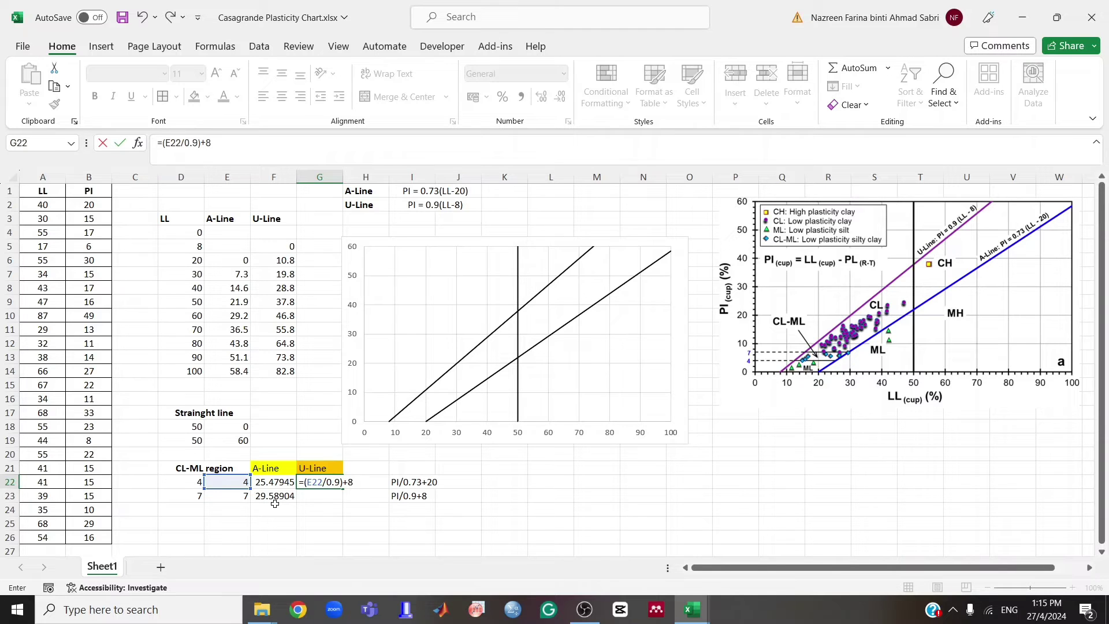
{"action": "key", "text": "Return"}
{"action": "left_click", "coordinate": [327, 478]}
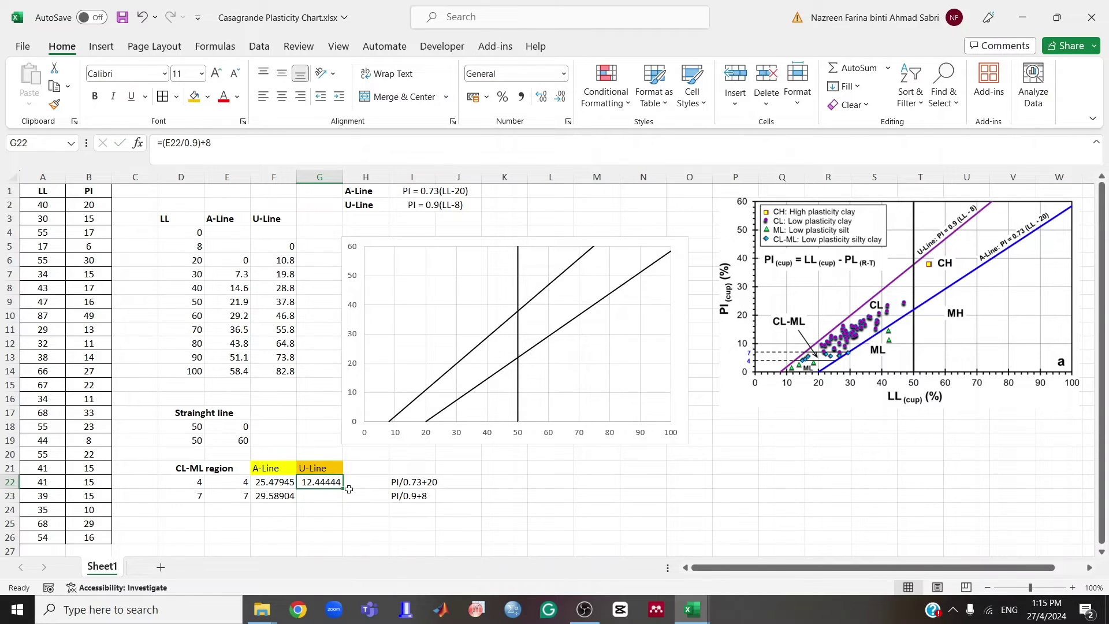
{"action": "left_click_drag", "start_coordinate": [343, 488], "coordinate": [343, 502]}
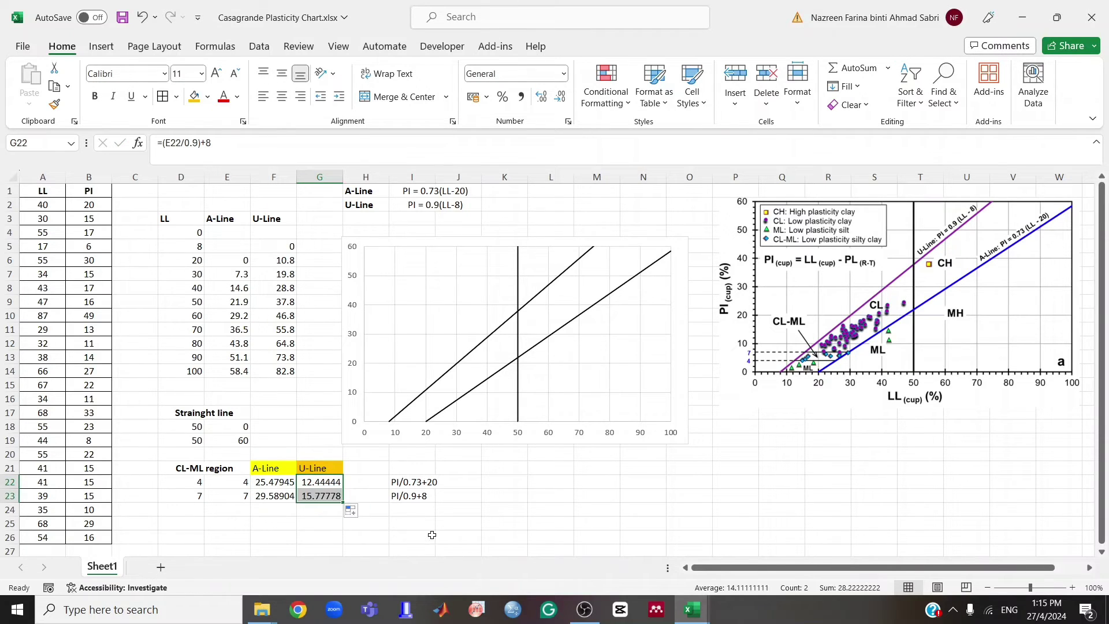
{"action": "left_click", "coordinate": [415, 510]}
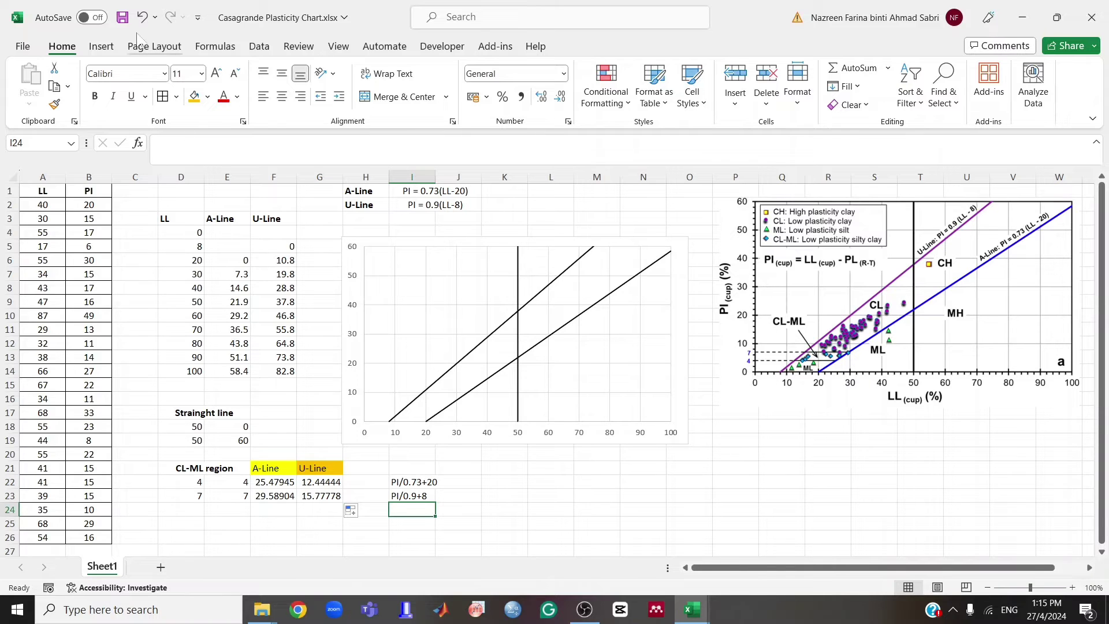
{"action": "left_click", "coordinate": [123, 17]}
- Add an unnamed series to the plasticity chart for the lower CL-ML boundary, with X values F22:G22 and Y values D22:E22
{"action": "left_click", "coordinate": [565, 387]}
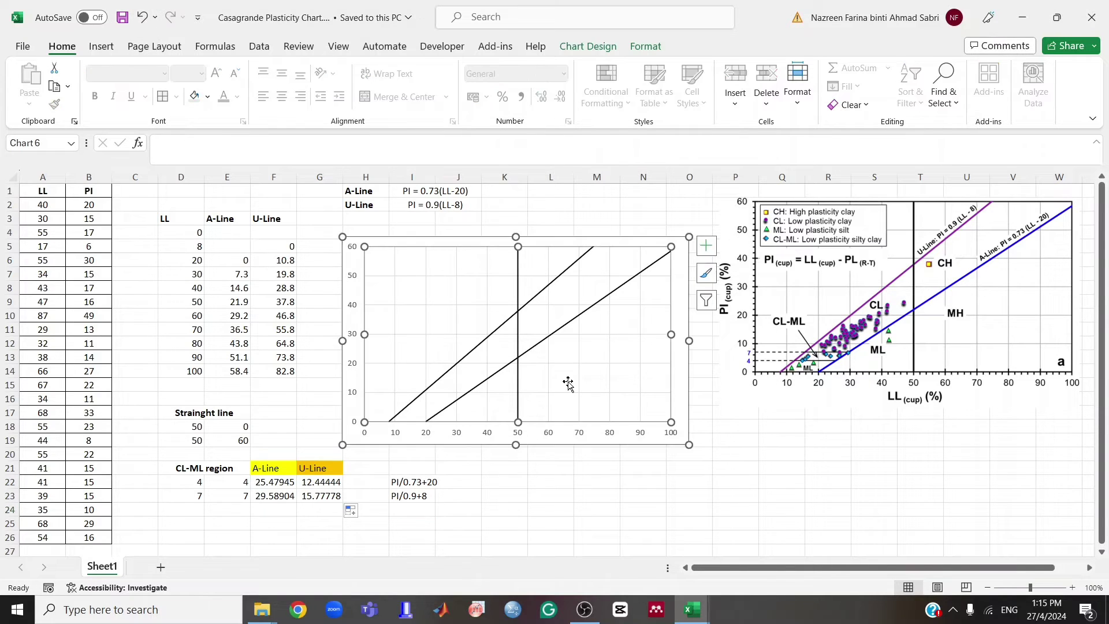
{"action": "right_click", "coordinate": [578, 367]}
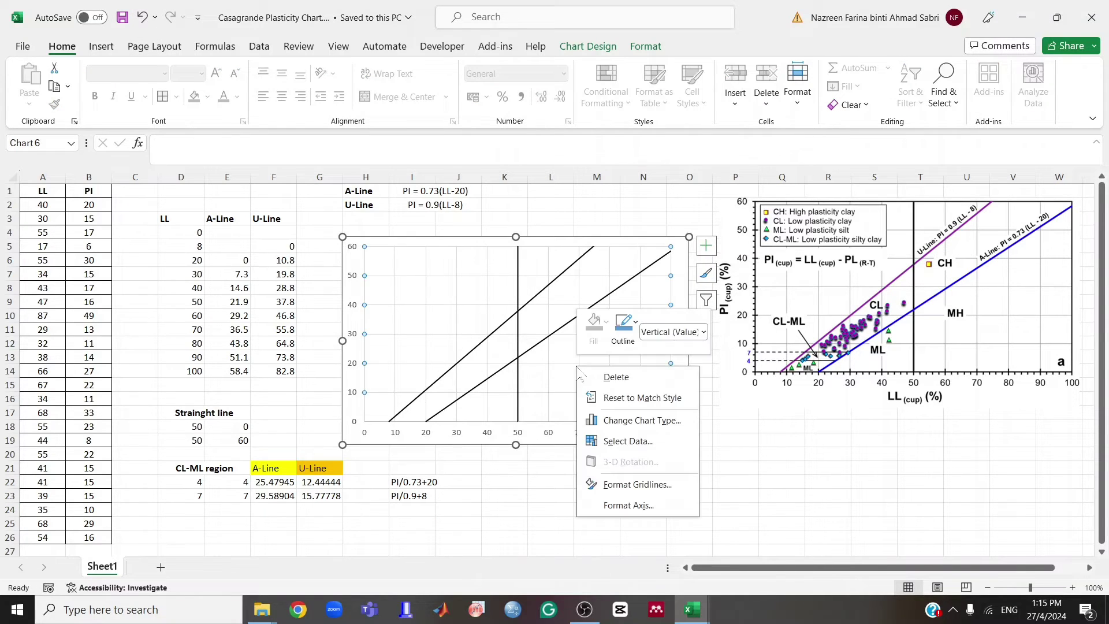
{"action": "left_click", "coordinate": [618, 442]}
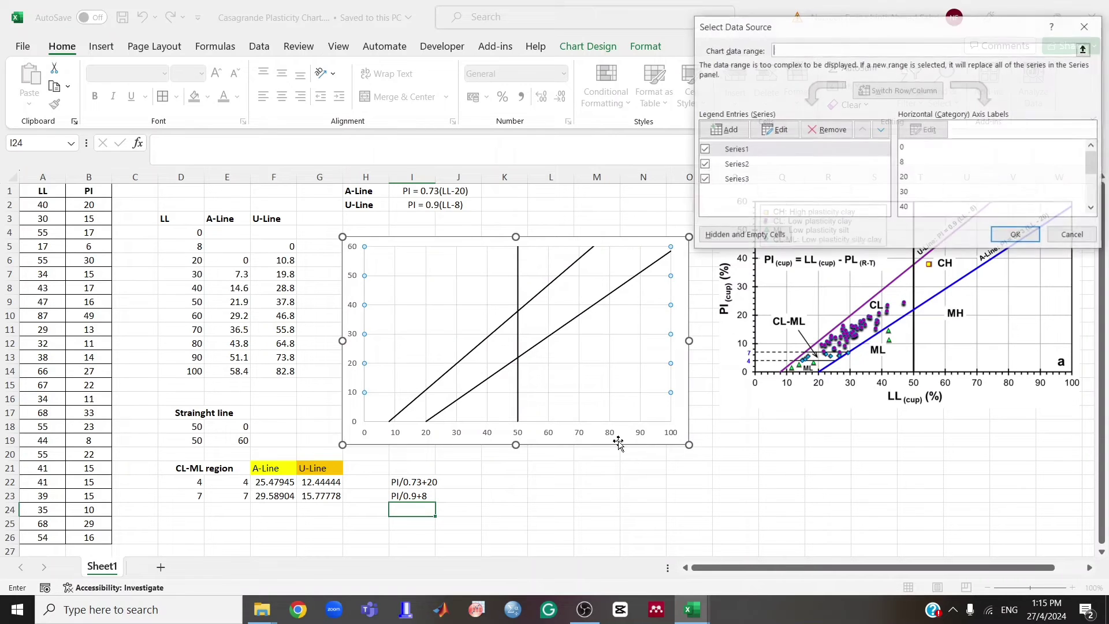
{"action": "left_click", "coordinate": [724, 129]}
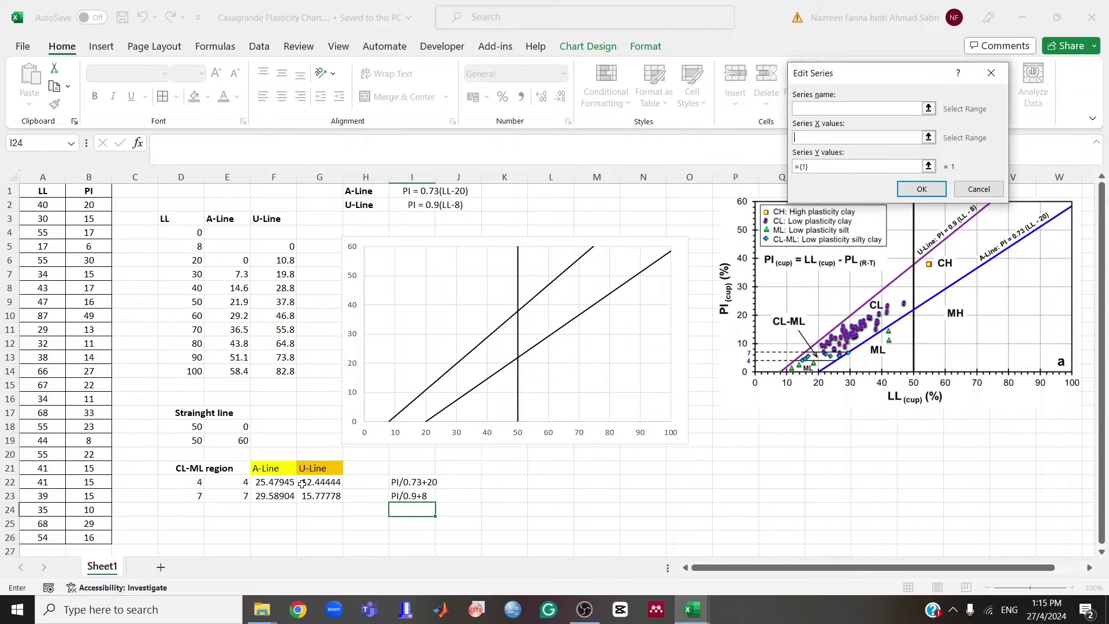
{"action": "left_click_drag", "start_coordinate": [273, 483], "coordinate": [324, 485]}
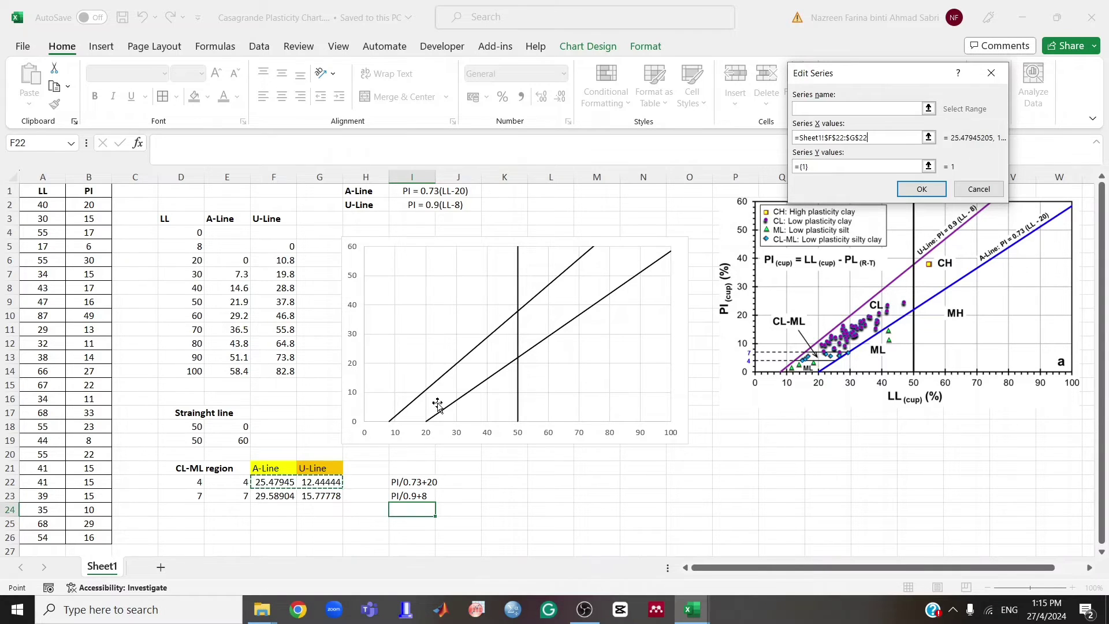
{"action": "left_click", "coordinate": [928, 166]}
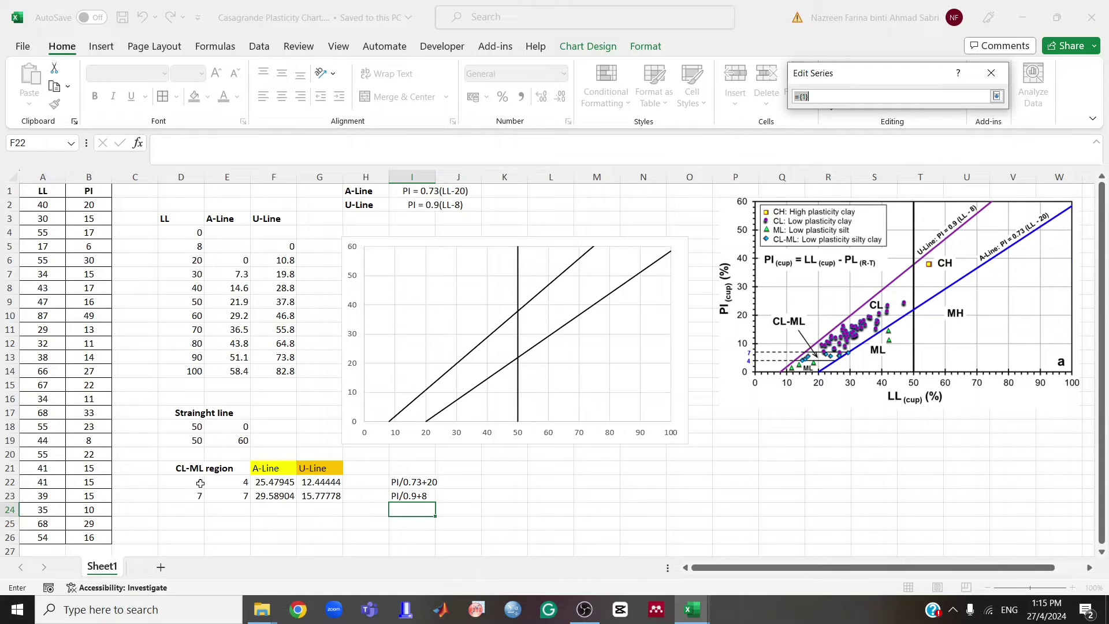
{"action": "left_click_drag", "start_coordinate": [192, 483], "coordinate": [238, 483]}
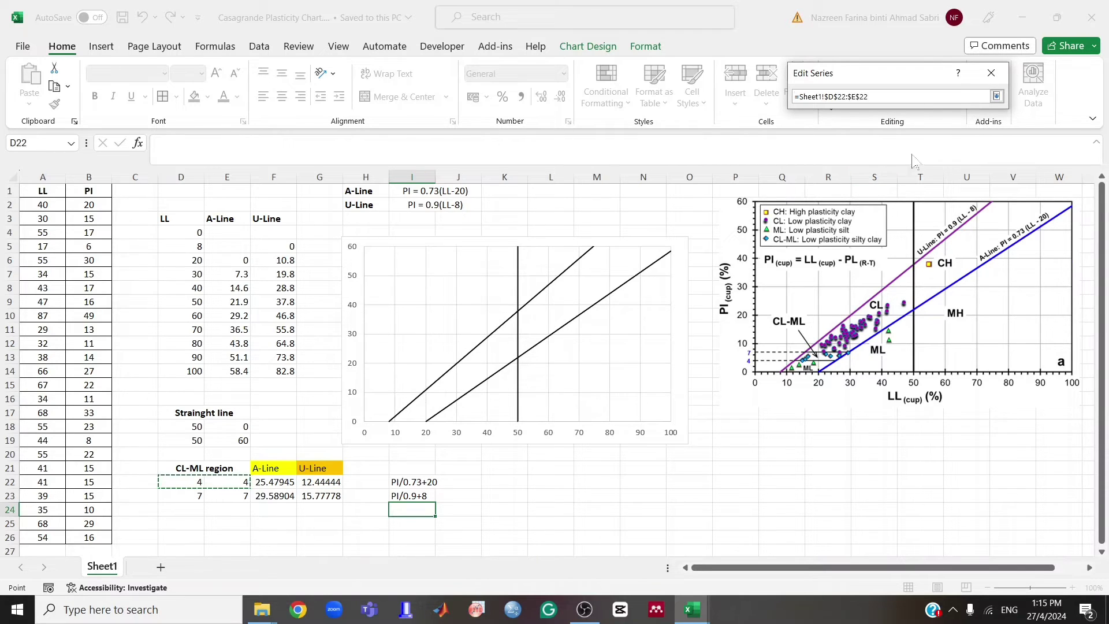
{"action": "left_click", "coordinate": [997, 96]}
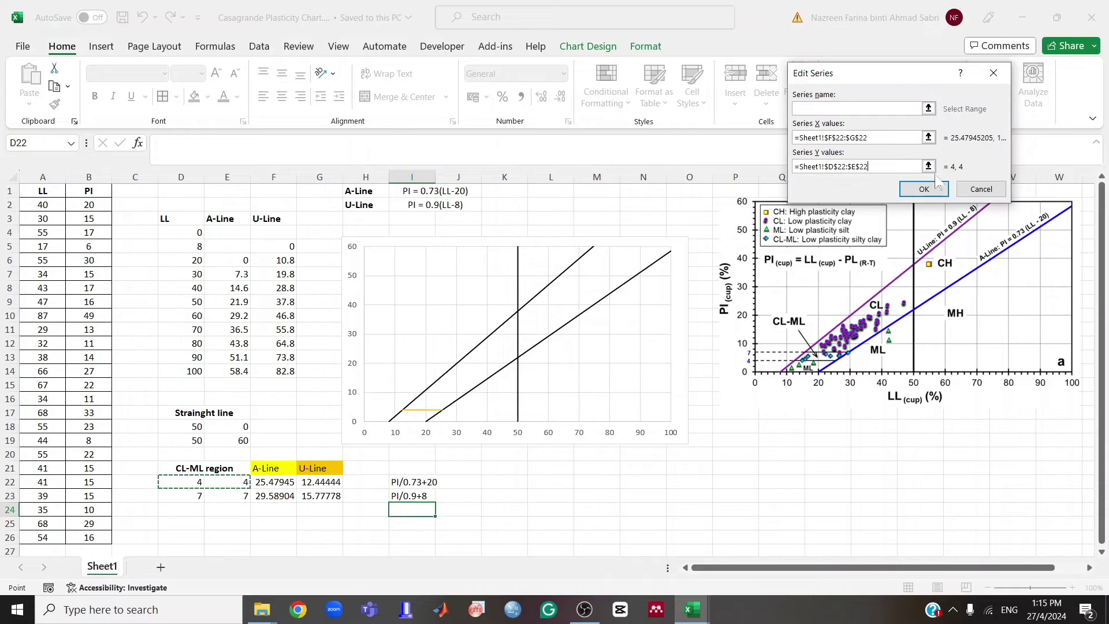
{"action": "left_click", "coordinate": [924, 193]}
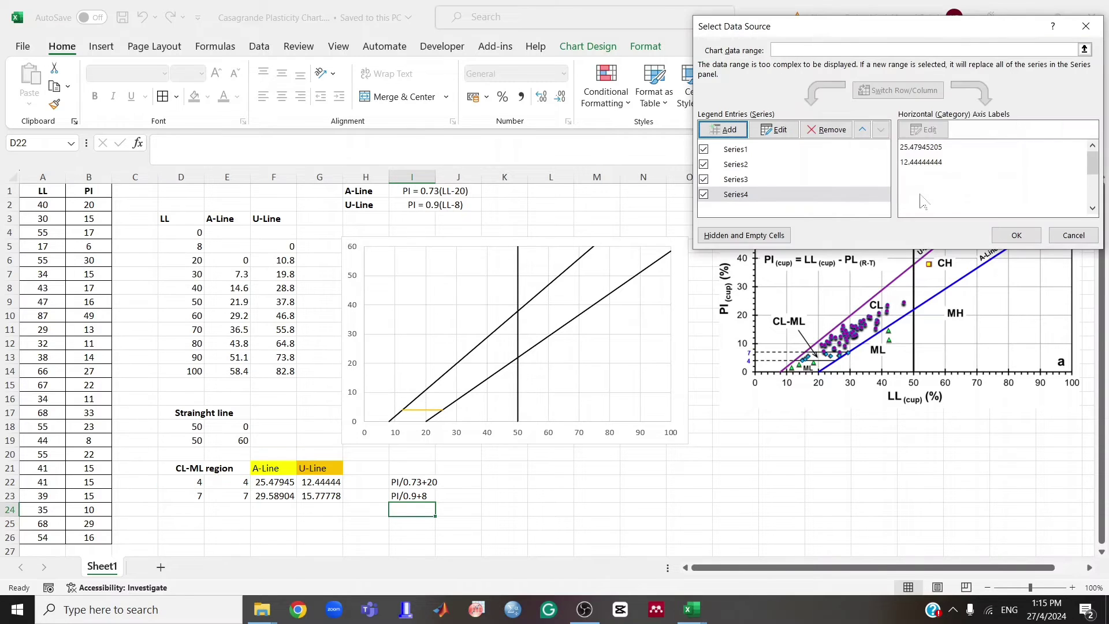
{"action": "left_click", "coordinate": [426, 409]}
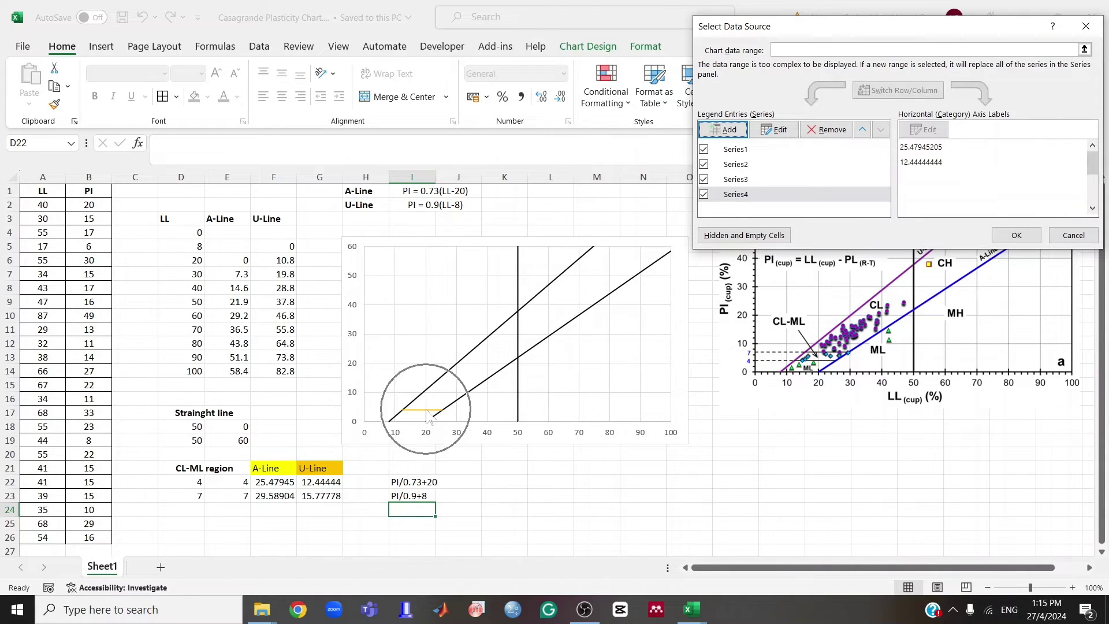
{"action": "left_click", "coordinate": [426, 411]}
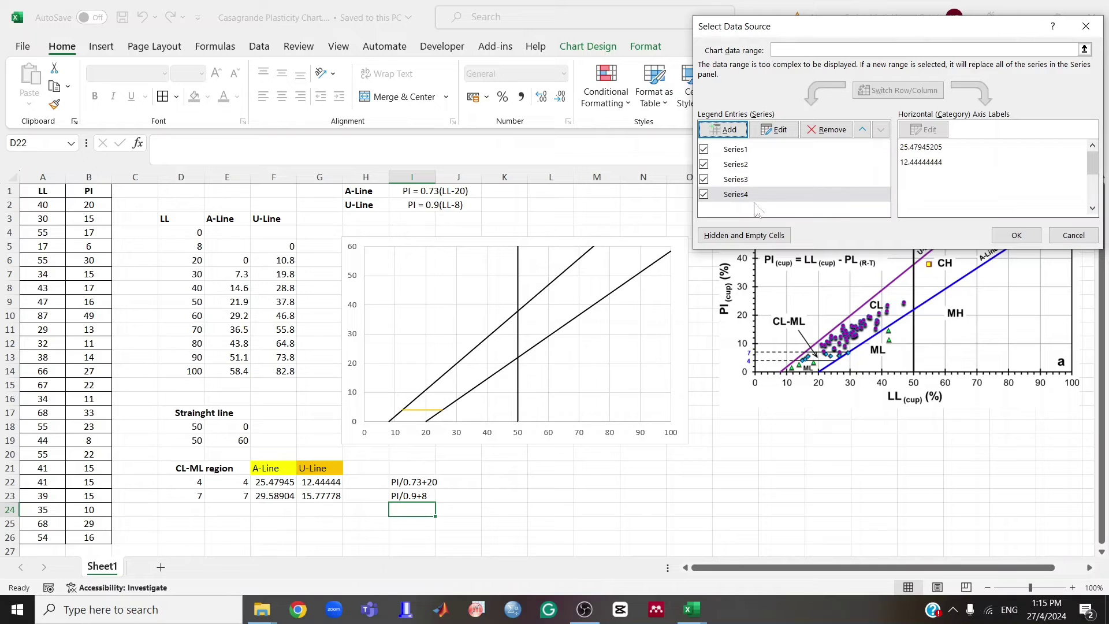
- Add an unnamed series for the upper CL-ML boundary, with X values F23:G23 and Y values D23:E23, and accept the chart data
{"action": "left_click", "coordinate": [724, 129]}
{"action": "left_click", "coordinate": [928, 138]}
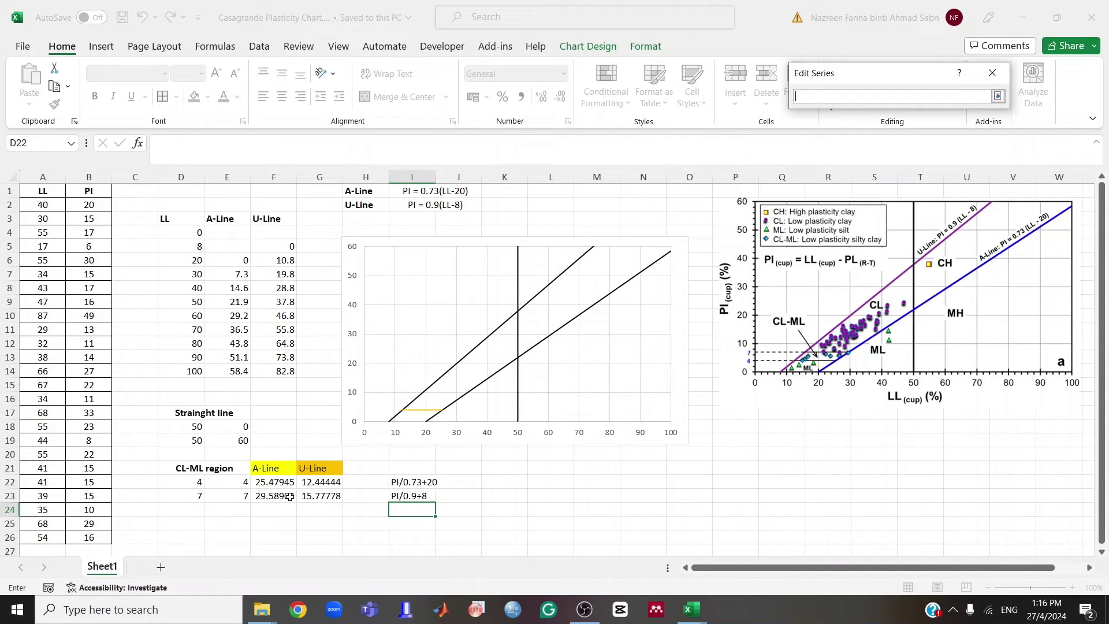
{"action": "left_click_drag", "start_coordinate": [268, 497], "coordinate": [321, 498]}
{"action": "left_click", "coordinate": [997, 96]}
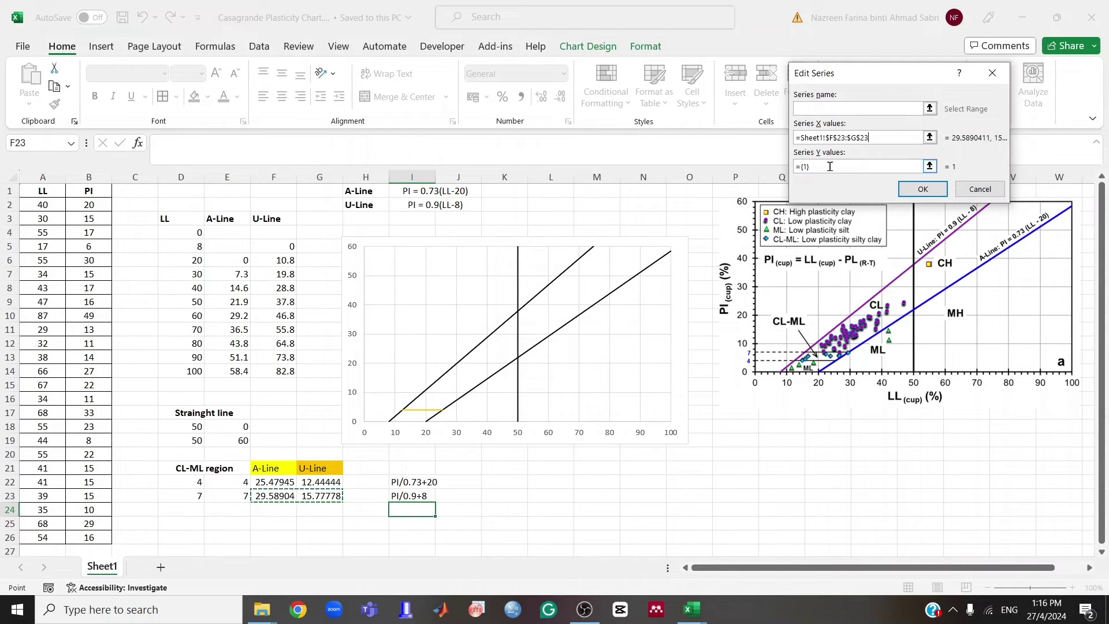
{"action": "left_click", "coordinate": [929, 166]}
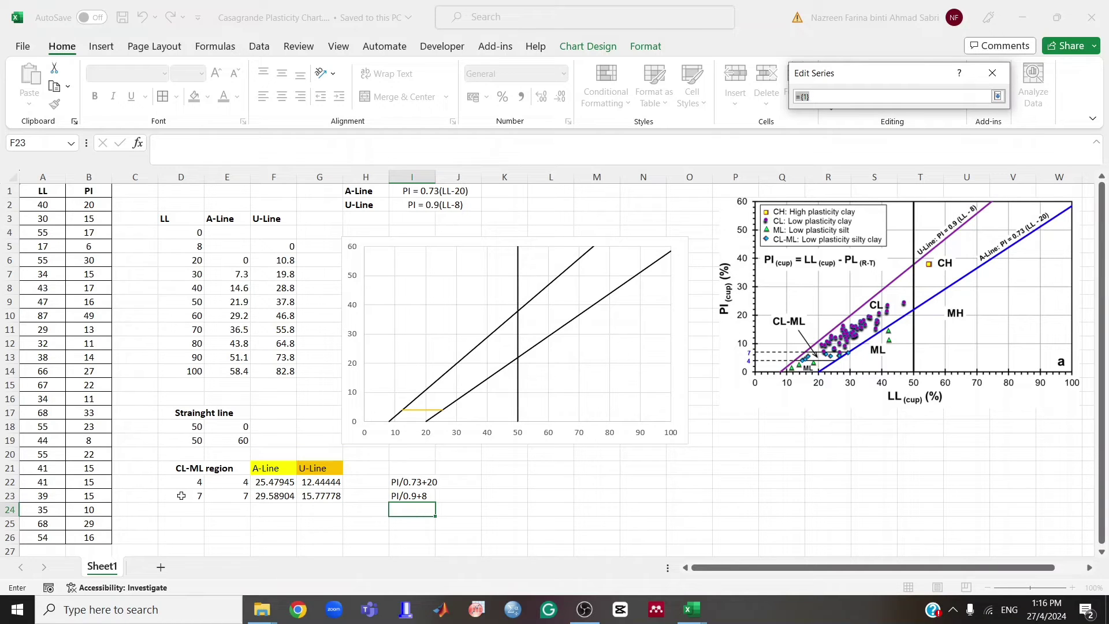
{"action": "left_click_drag", "start_coordinate": [181, 495], "coordinate": [237, 496]}
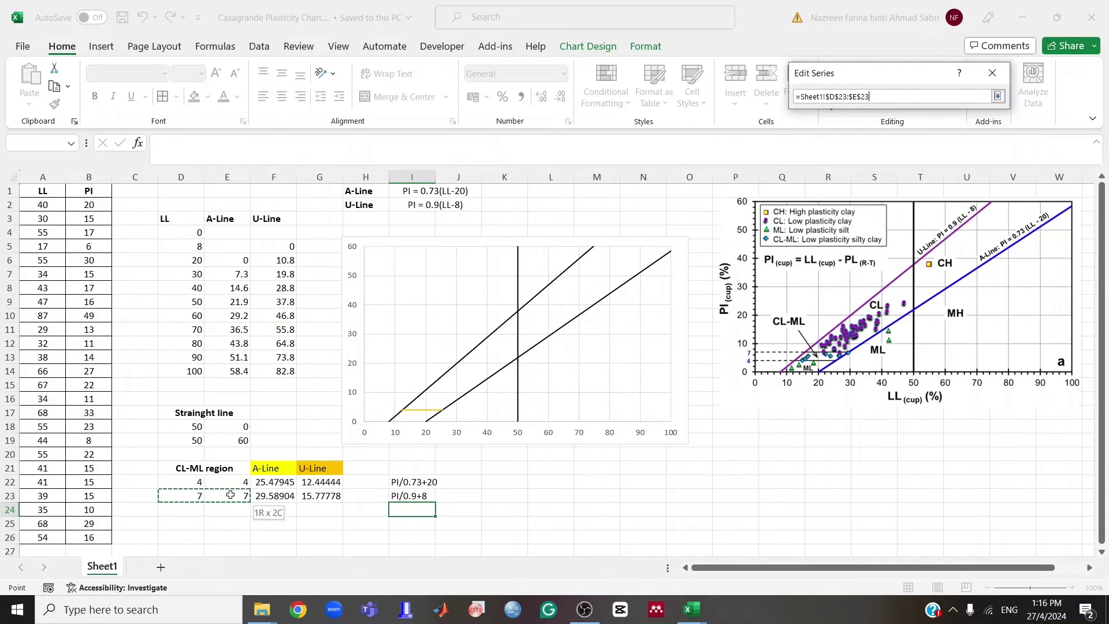
{"action": "left_click", "coordinate": [997, 97]}
{"action": "left_click", "coordinate": [922, 192]}
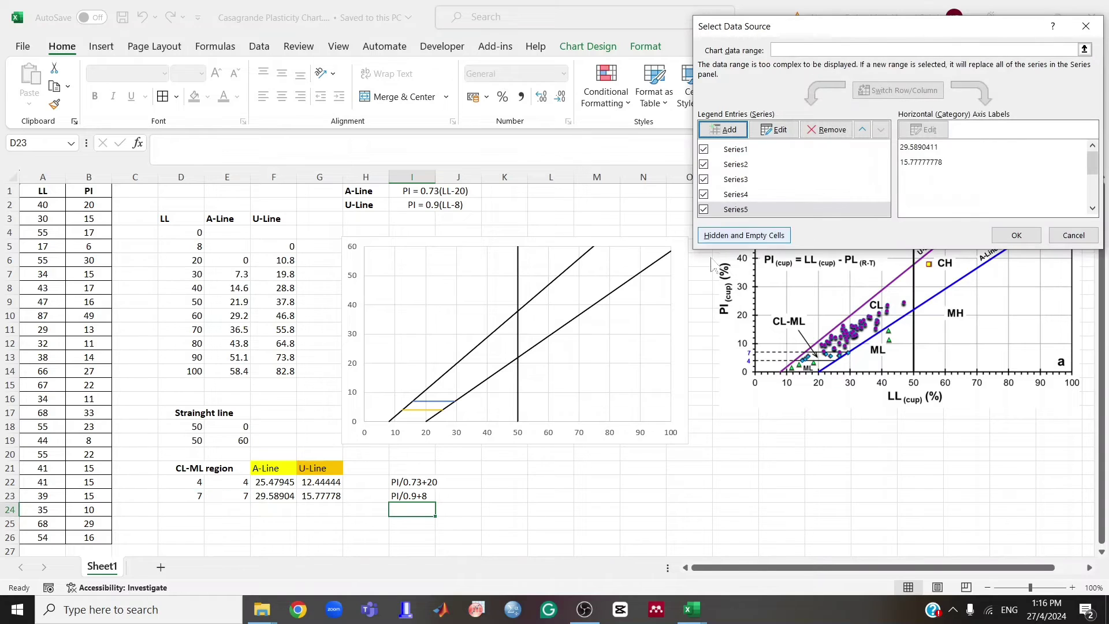
{"action": "left_click", "coordinate": [1016, 236]}
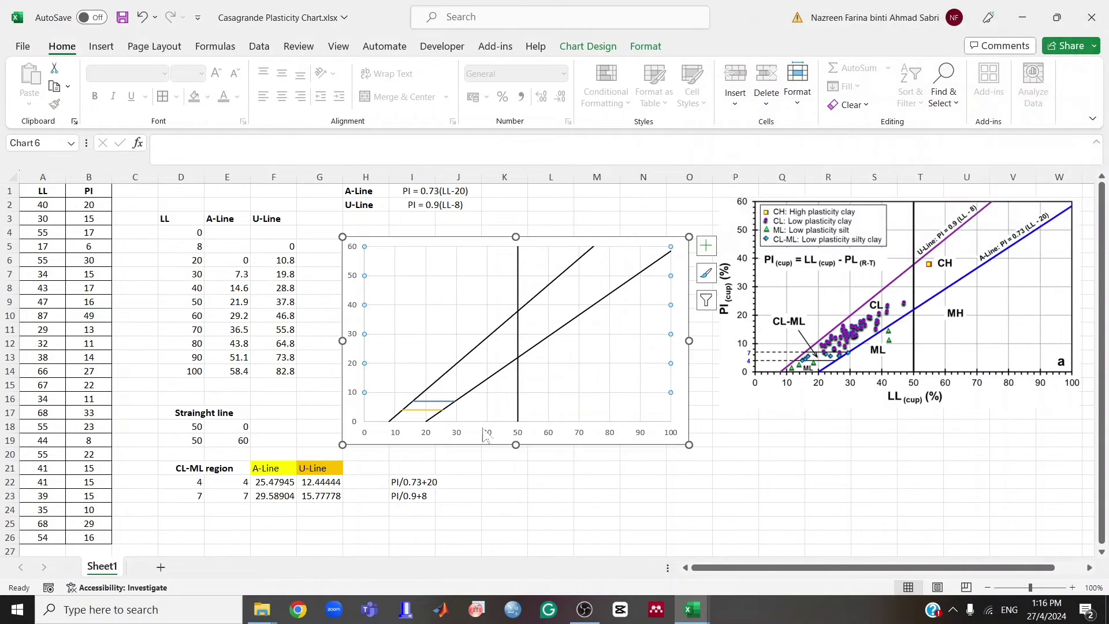
{"action": "left_click", "coordinate": [706, 246]}
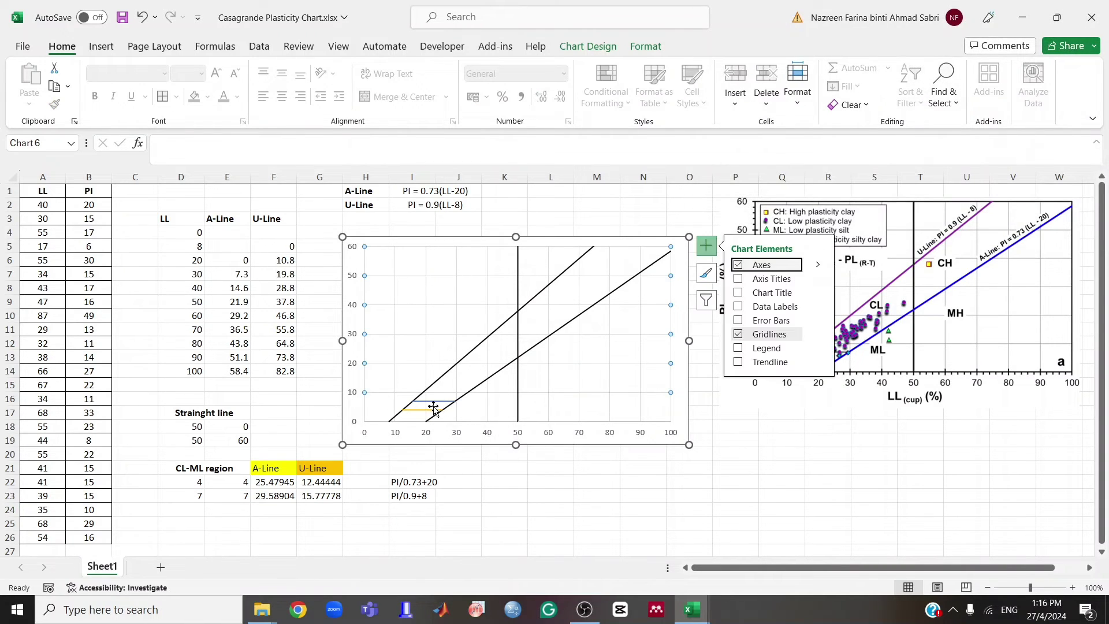
{"action": "left_click", "coordinate": [706, 273]}
{"action": "left_click", "coordinate": [706, 300]}
{"action": "left_click", "coordinate": [631, 506]}
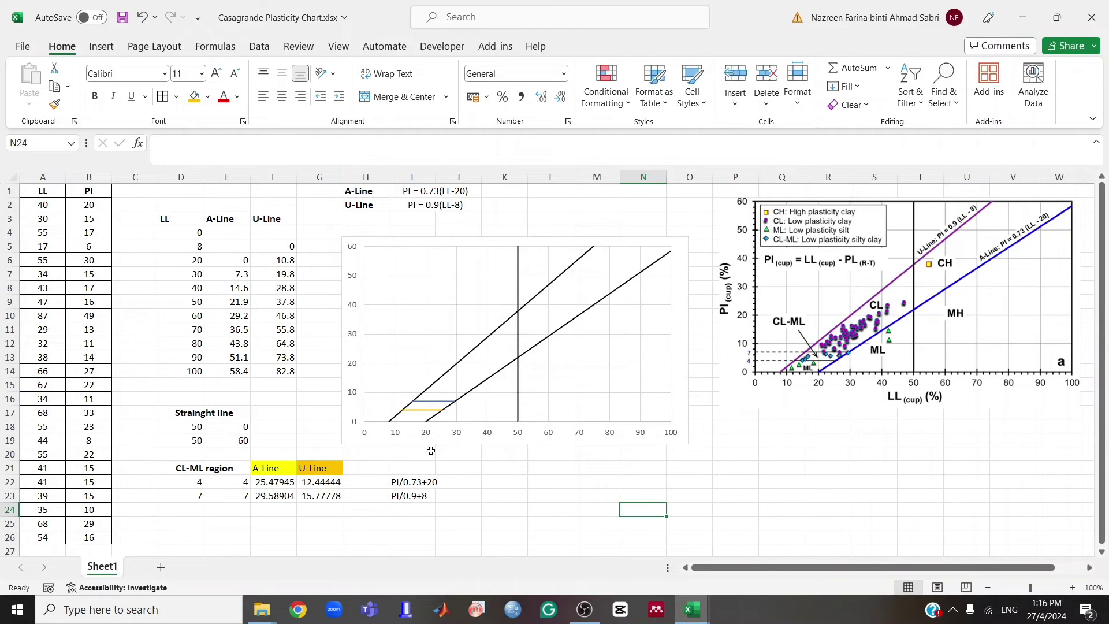
- Format the upper CL-ML boundary line at PI 7 as a black dashed line
{"action": "double_click", "coordinate": [432, 403]}
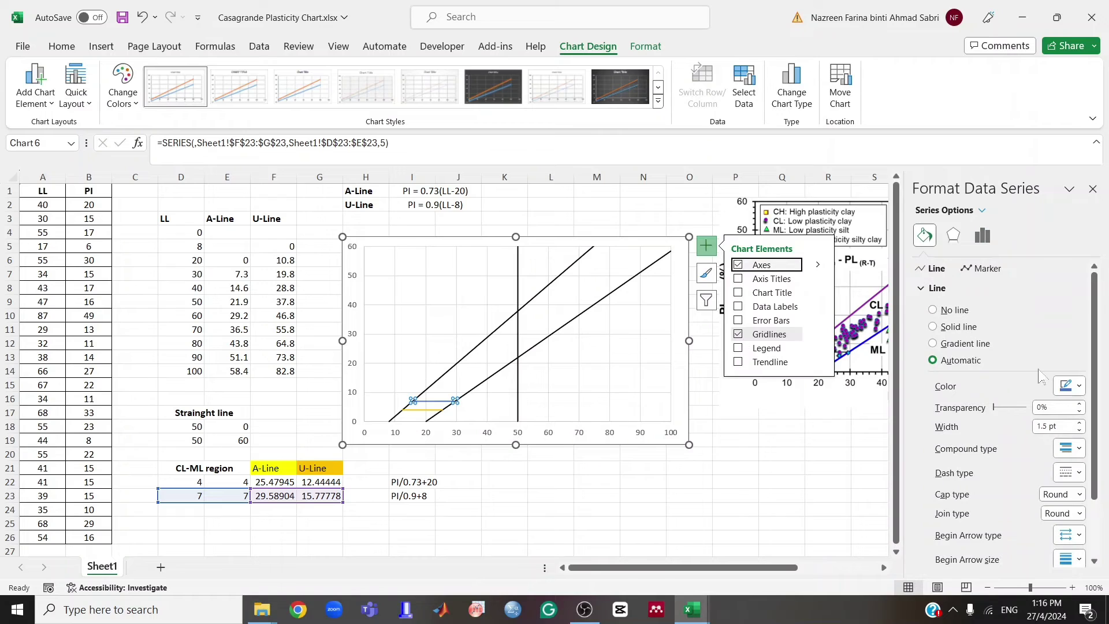
{"action": "left_click", "coordinate": [1069, 386]}
{"action": "left_click", "coordinate": [1008, 424]}
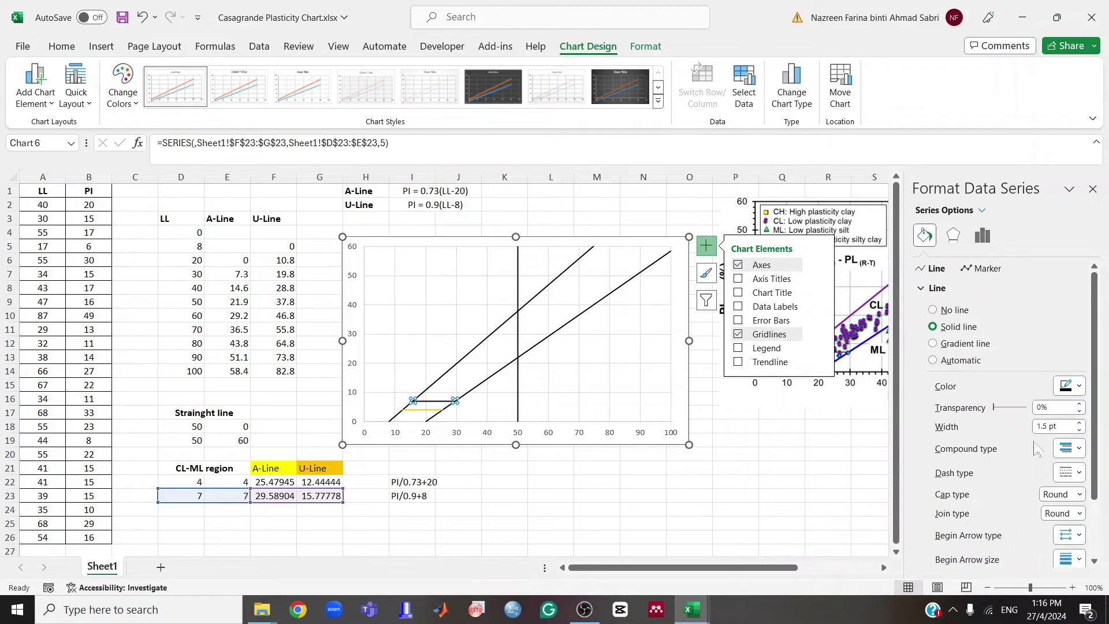
{"action": "left_click", "coordinate": [1076, 472]}
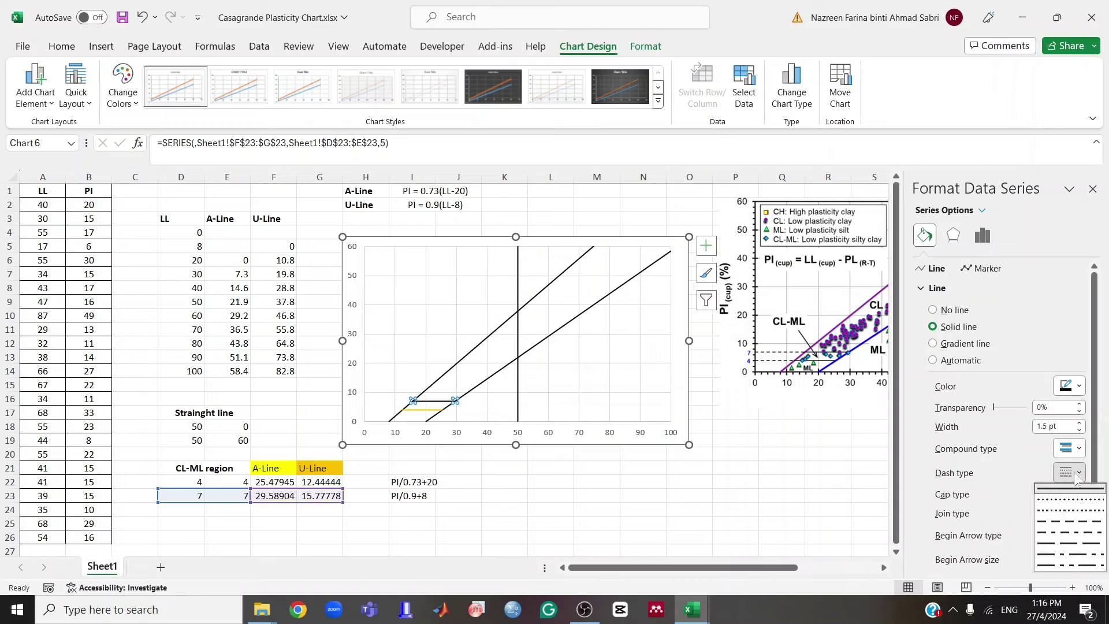
{"action": "left_click", "coordinate": [1066, 521]}
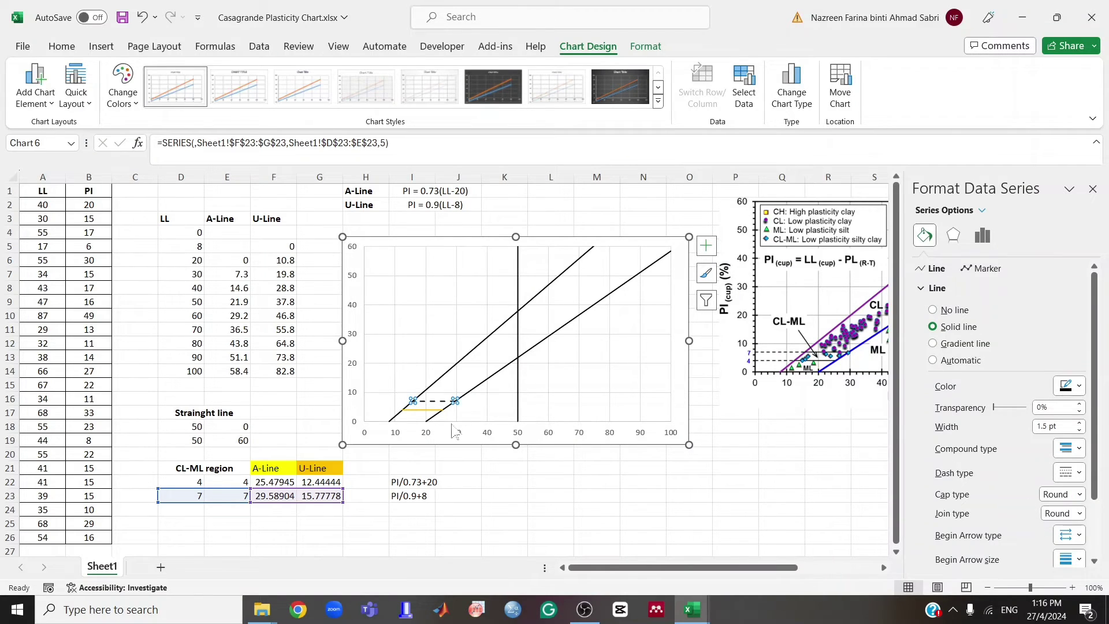
- Format the lower CL-ML boundary line at PI 4 as a black dashed line
{"action": "left_click", "coordinate": [426, 414]}
{"action": "left_click", "coordinate": [430, 410]}
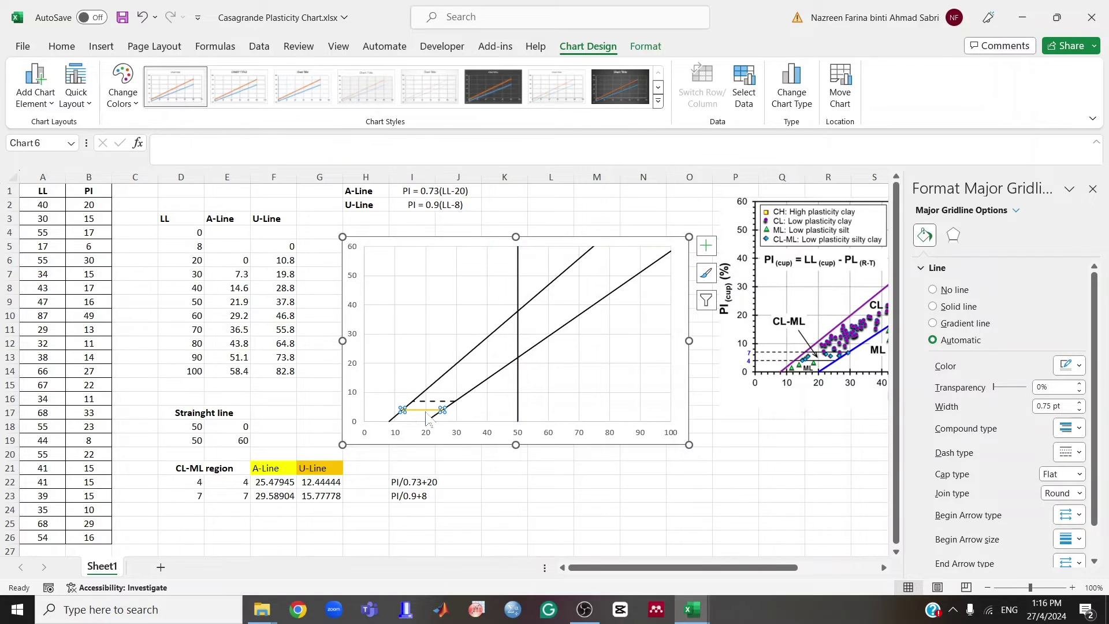
{"action": "left_click", "coordinate": [1069, 386]}
{"action": "left_click", "coordinate": [1011, 427]}
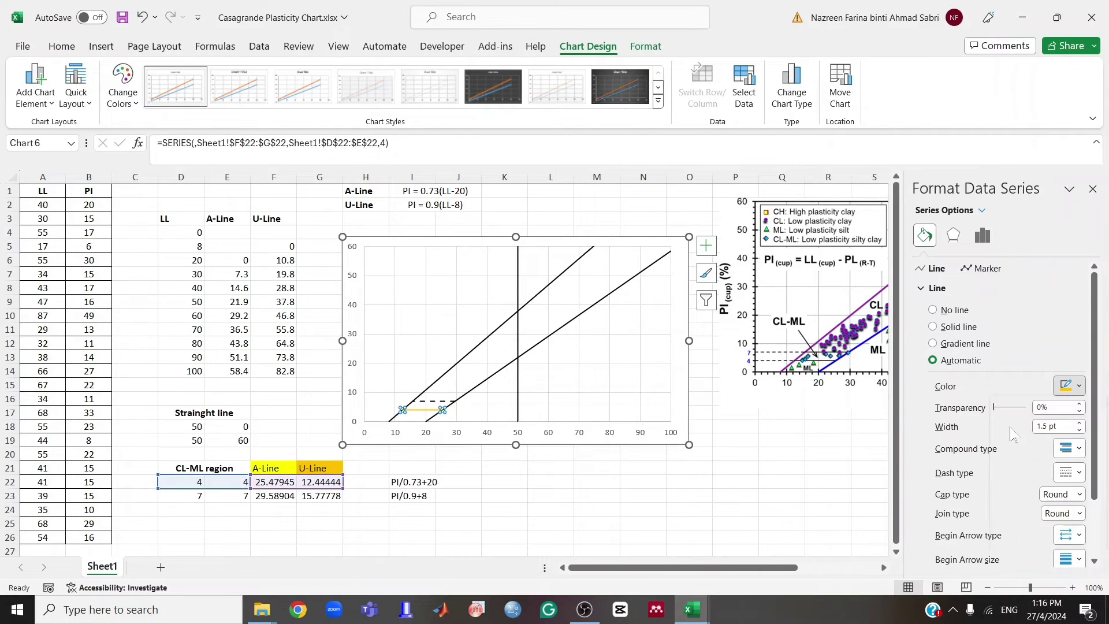
{"action": "left_click", "coordinate": [1065, 473]}
{"action": "left_click", "coordinate": [1048, 528]}
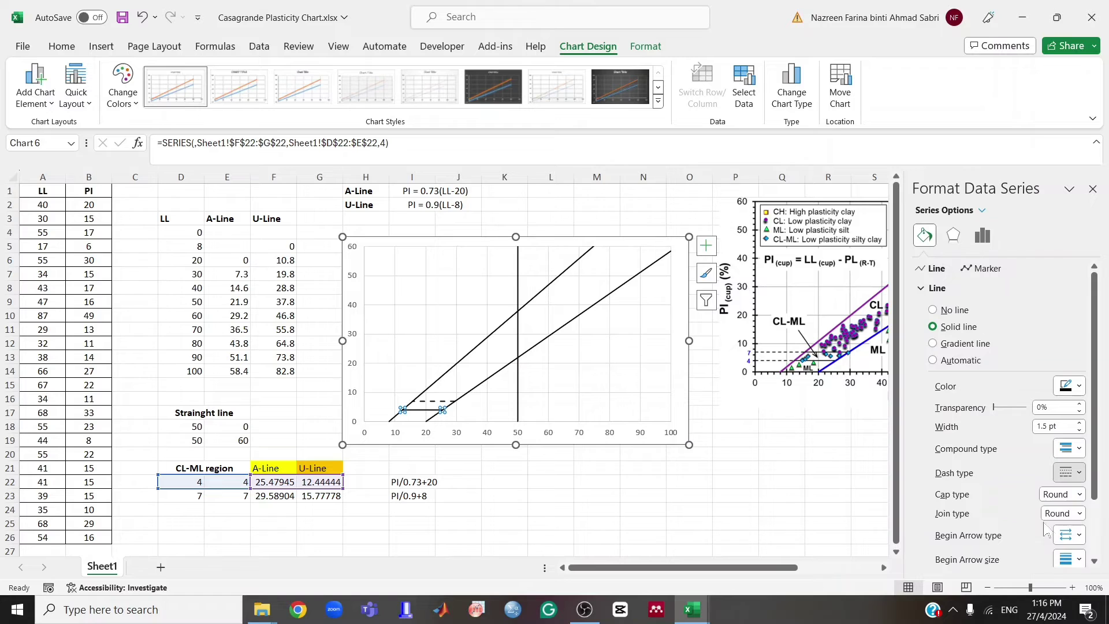
{"action": "left_click", "coordinate": [635, 498]}
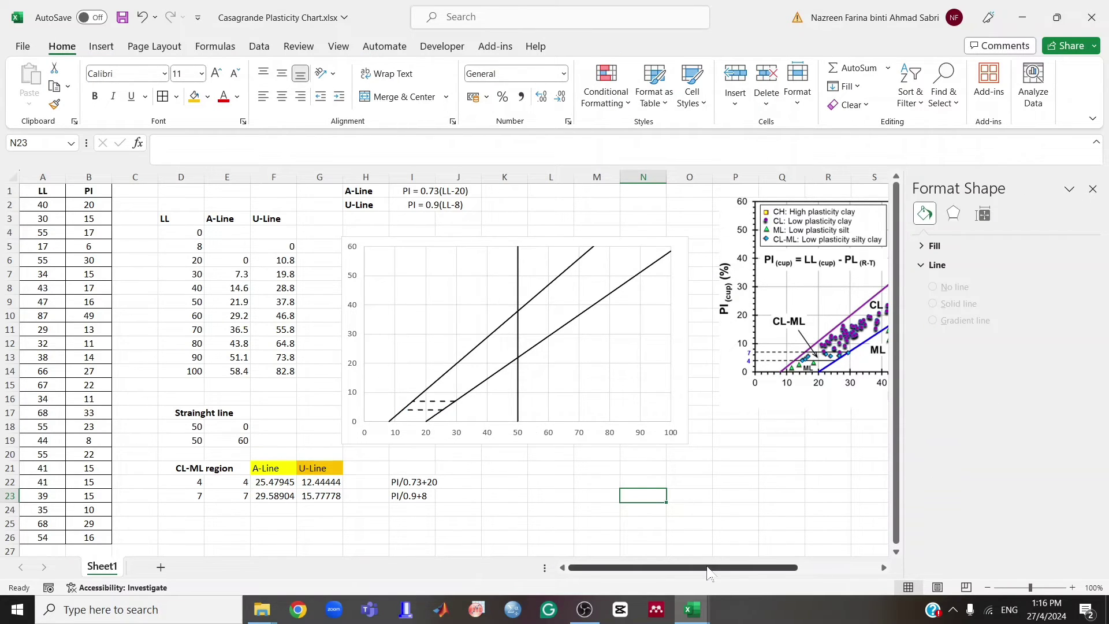
- Enlarge the plasticity chart upwards and to the right, up to the edge of the reference chart picture
{"action": "left_click_drag", "start_coordinate": [709, 568], "coordinate": [749, 579]}
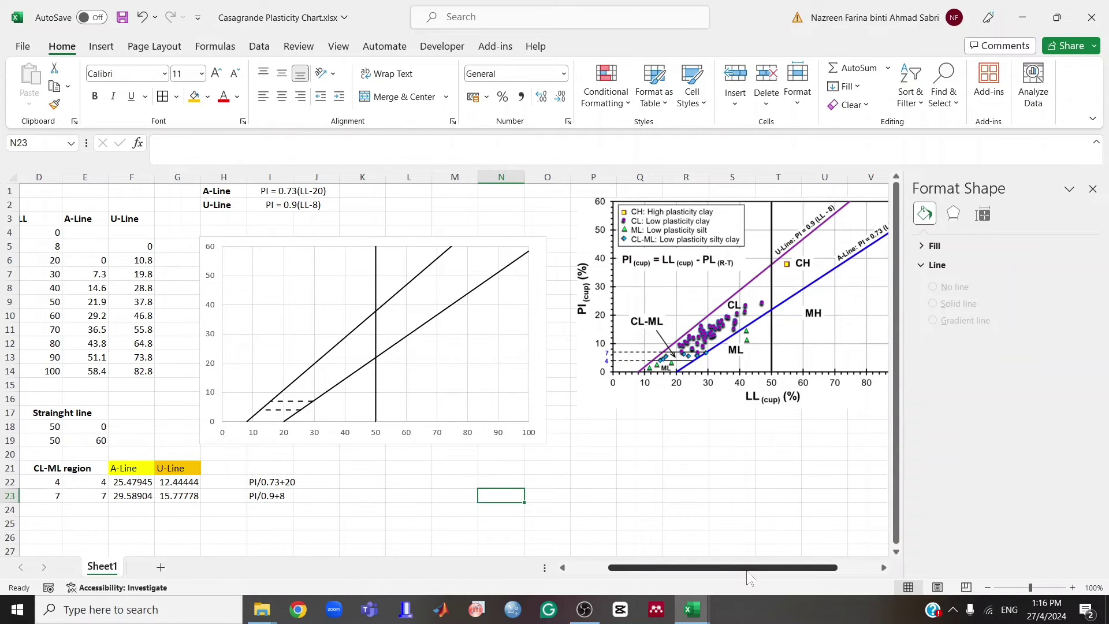
{"action": "left_click", "coordinate": [524, 442]}
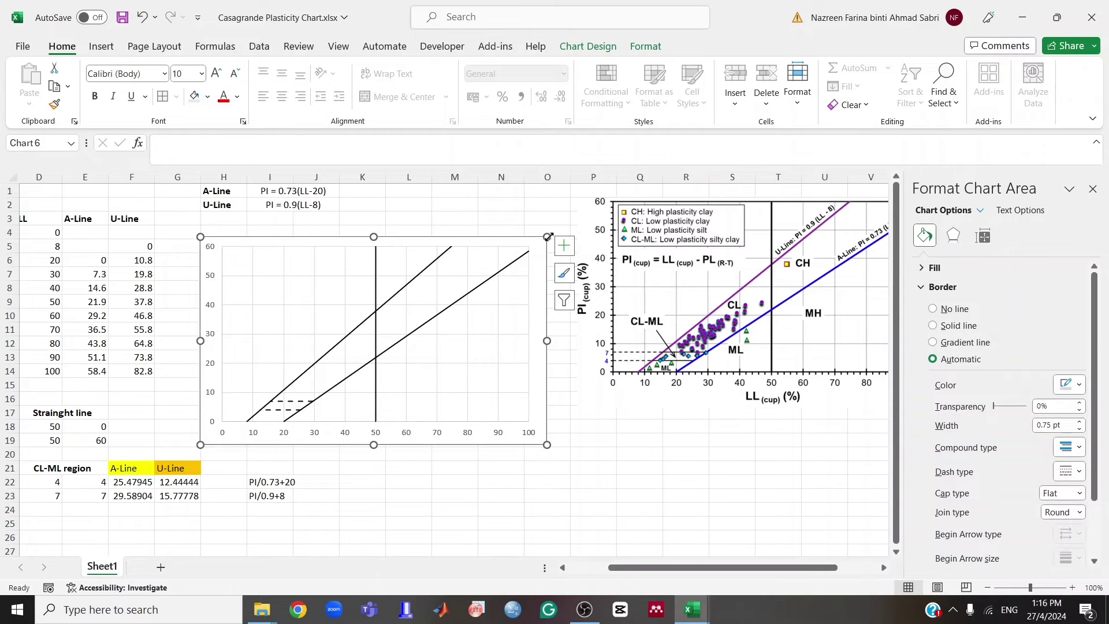
{"action": "left_click_drag", "start_coordinate": [548, 236], "coordinate": [600, 211]}
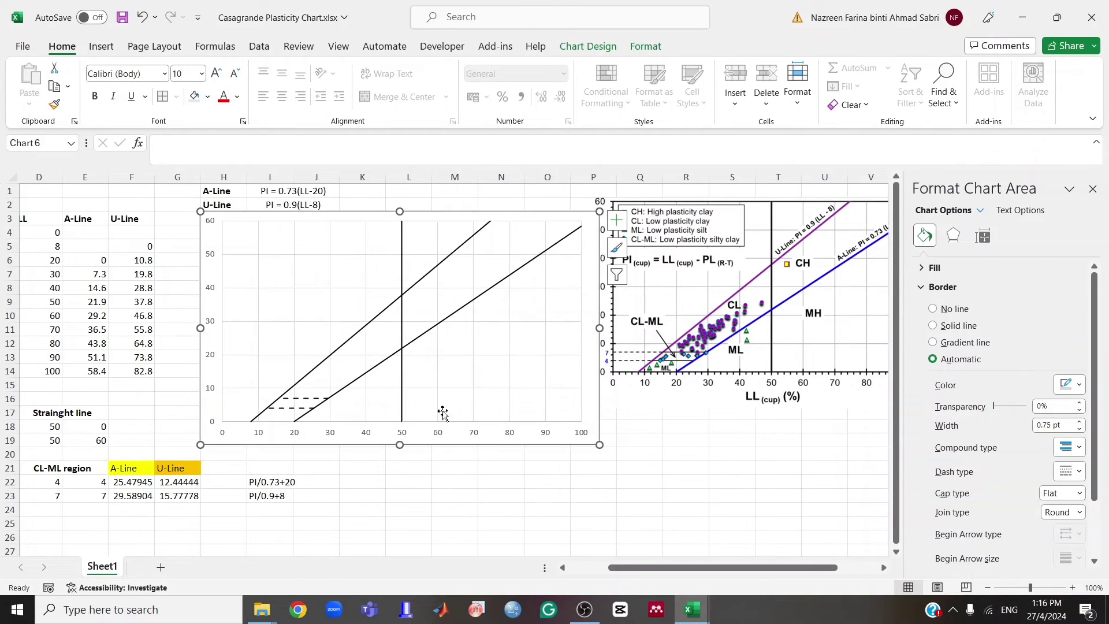
{"action": "left_click", "coordinate": [616, 220]}
{"action": "left_click", "coordinate": [625, 465]}
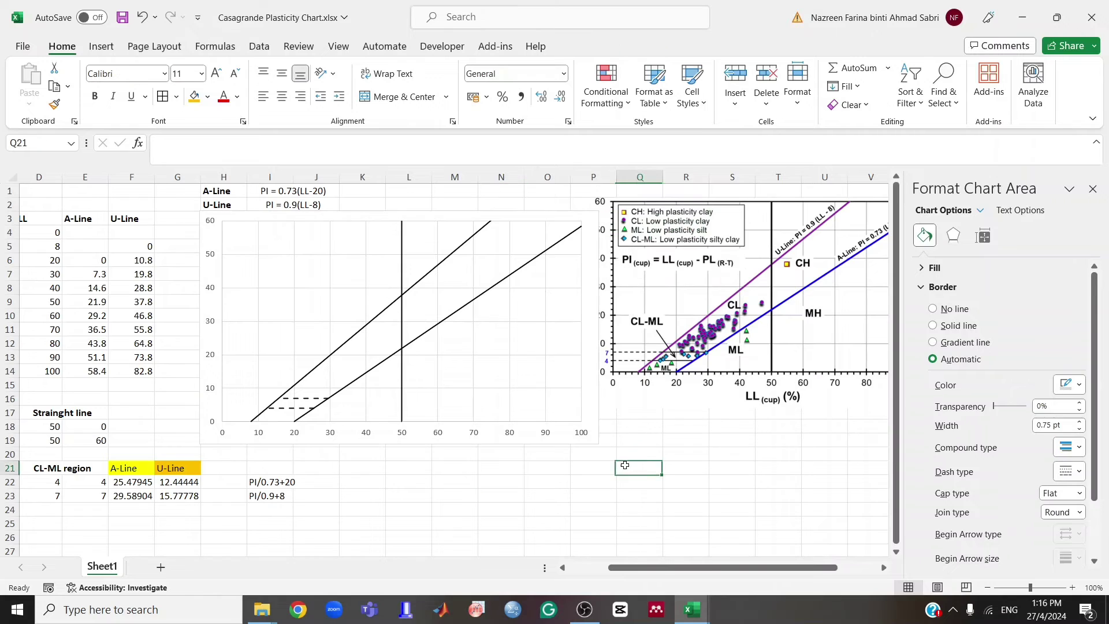
- Add axis titles to the plasticity chart and name the vertical axis Plasticity Index
{"action": "left_click", "coordinate": [524, 354]}
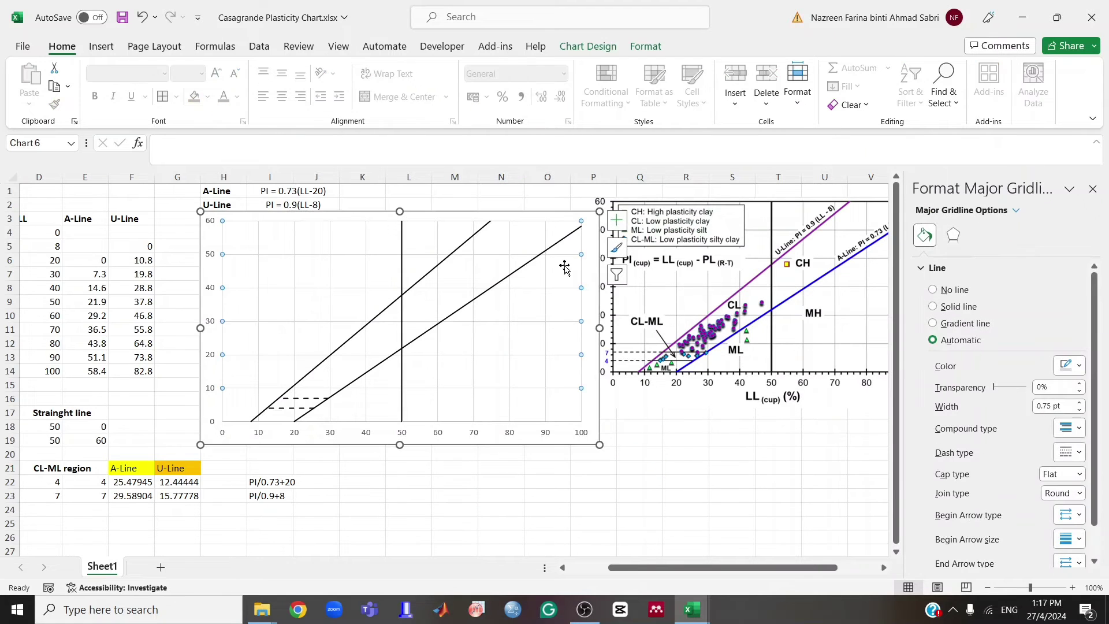
{"action": "left_click", "coordinate": [616, 220]}
{"action": "left_click", "coordinate": [616, 220]}
{"action": "left_click", "coordinate": [616, 220]}
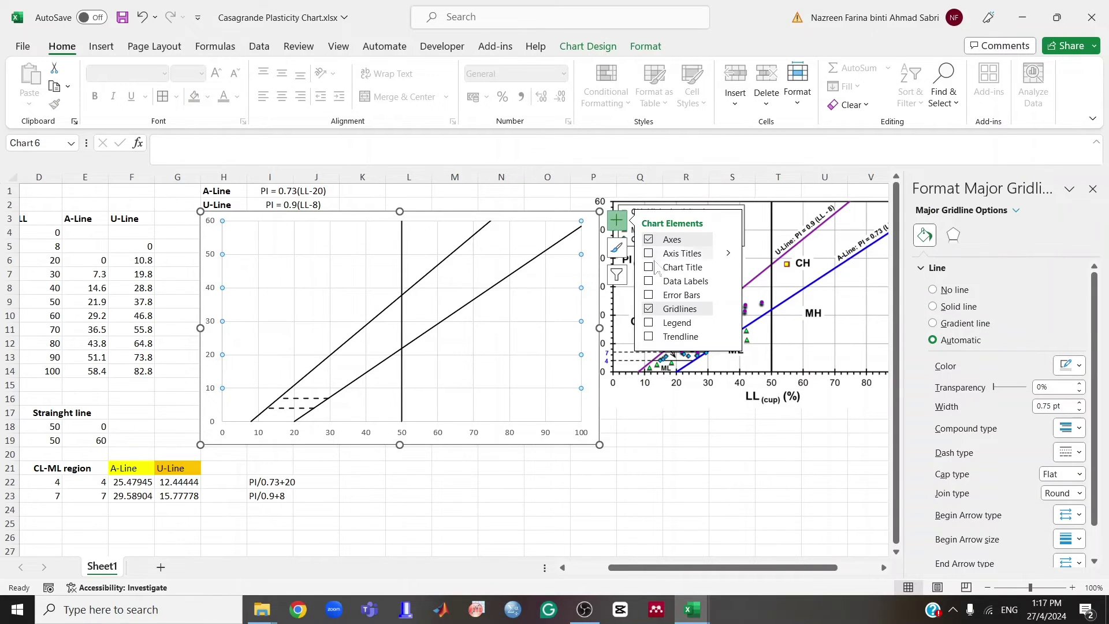
{"action": "left_click", "coordinate": [649, 253]}
{"action": "left_click", "coordinate": [219, 322]}
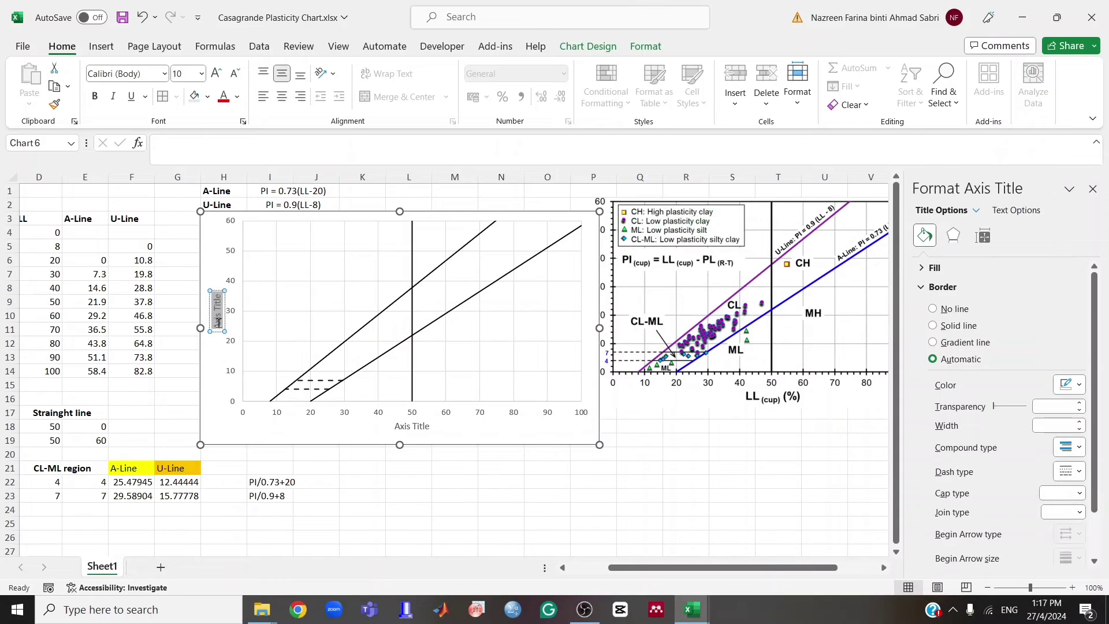
{"action": "type", "text": "Plast"}
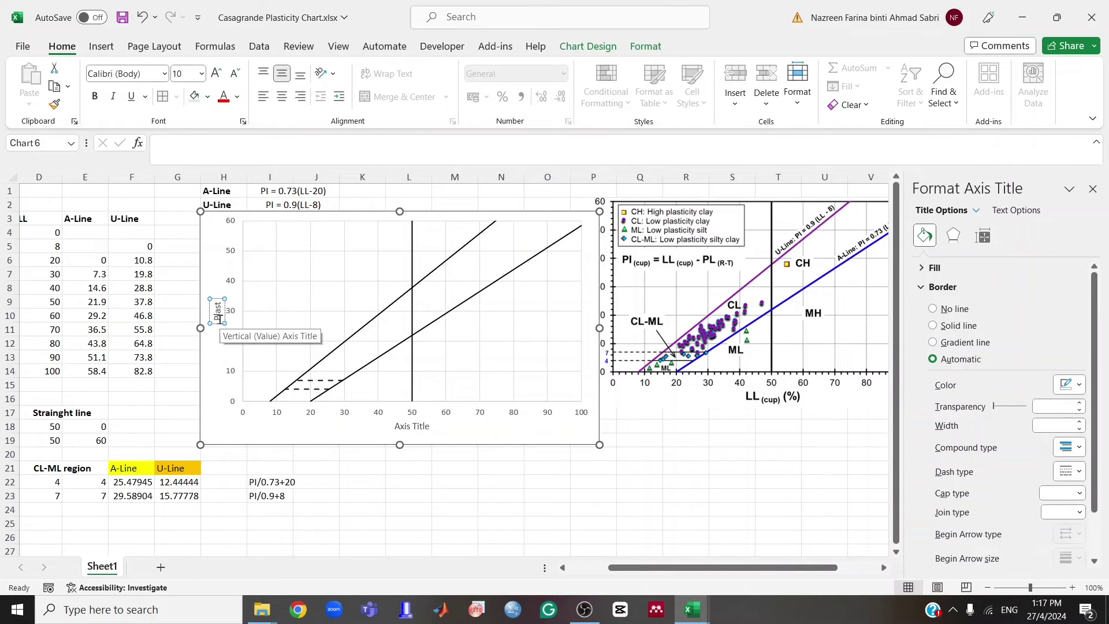
{"action": "type", "text": "icity Index"}
- Replace the horizontal axis title's placeholder text with Liquid Limit
{"action": "left_click", "coordinate": [412, 428]}
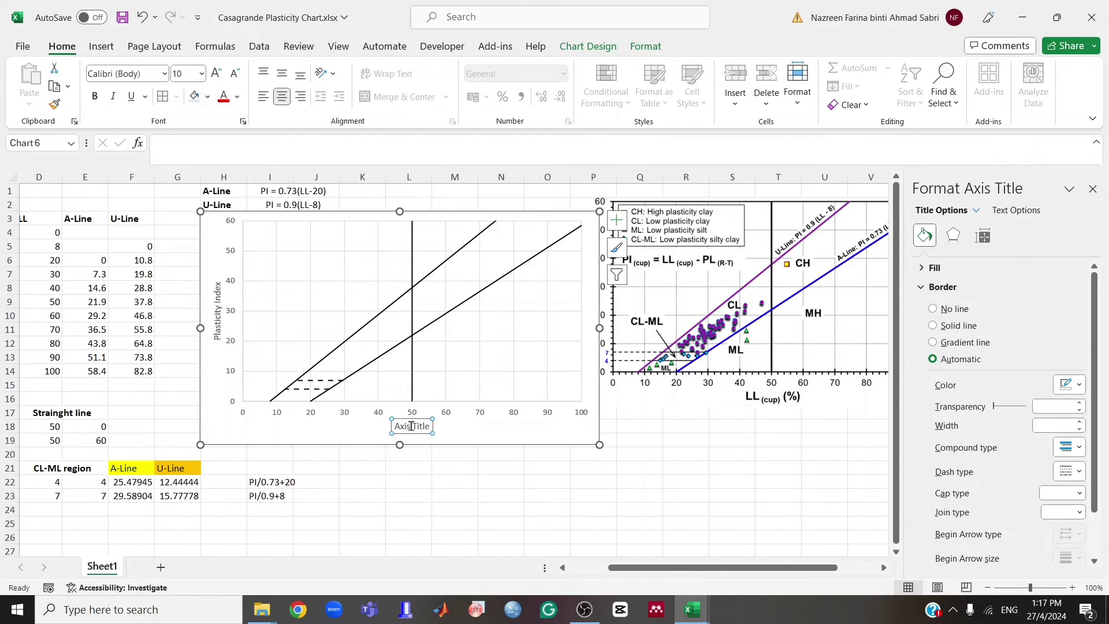
{"action": "left_click_drag", "start_coordinate": [432, 426], "coordinate": [394, 427]}
{"action": "key", "text": "BackSpace"}
{"action": "type", "text": "Liquid Limit"}
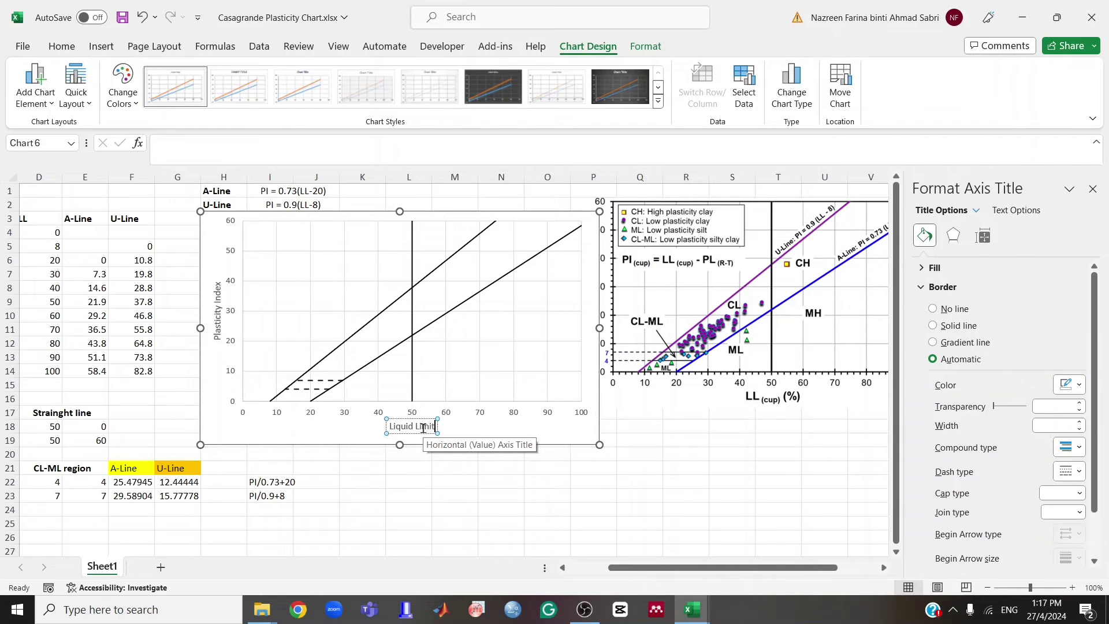
{"action": "left_click", "coordinate": [474, 509]}
- Make the Plasticity Index and Liquid Limit axis titles bold and save the workbook
{"action": "left_click", "coordinate": [423, 427]}
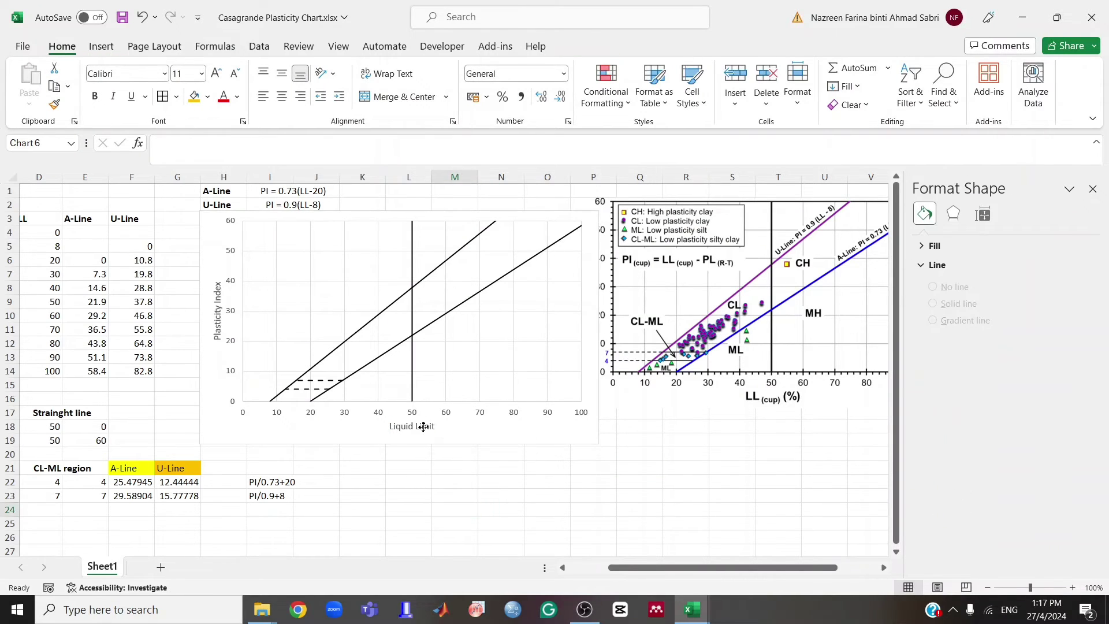
{"action": "left_click", "coordinate": [215, 301]}
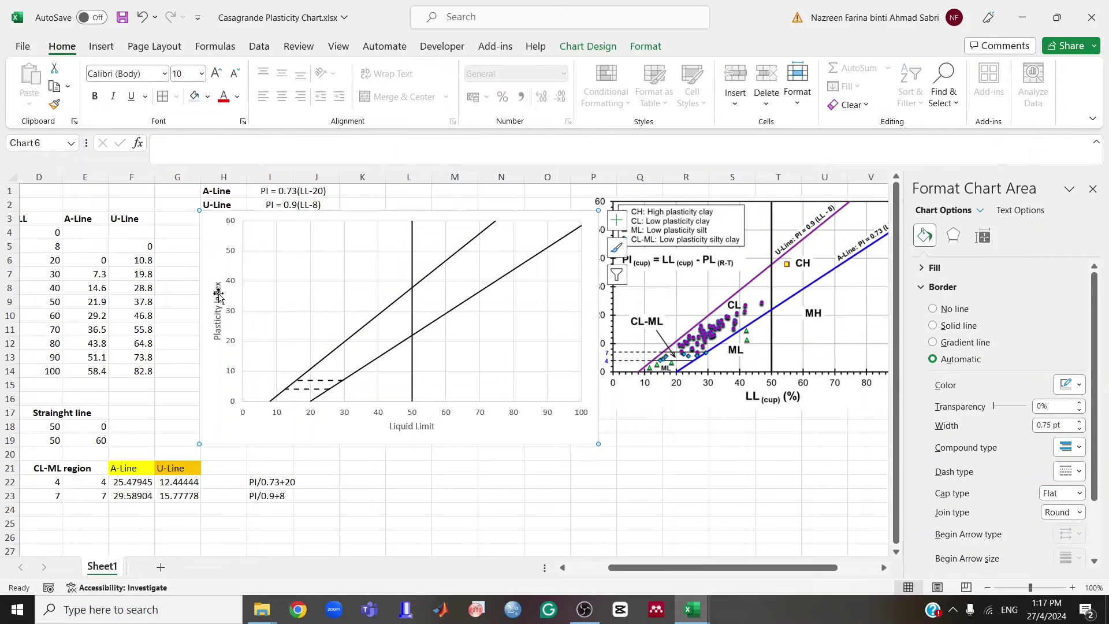
{"action": "left_click", "coordinate": [216, 297]}
{"action": "left_click", "coordinate": [95, 97]}
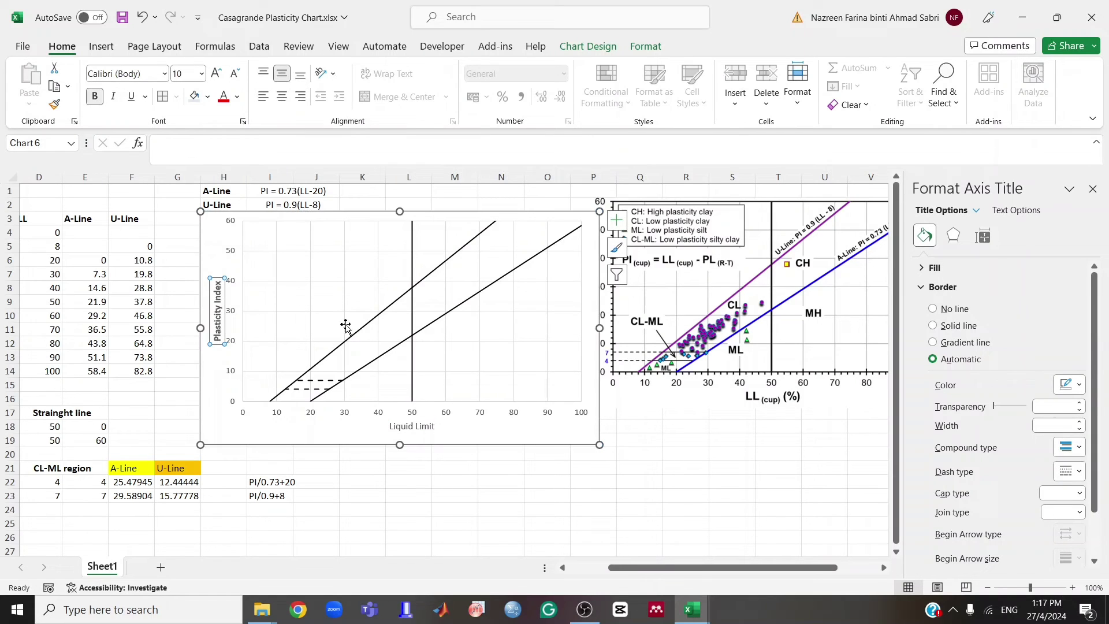
{"action": "left_click", "coordinate": [397, 426]}
{"action": "left_click", "coordinate": [94, 96]}
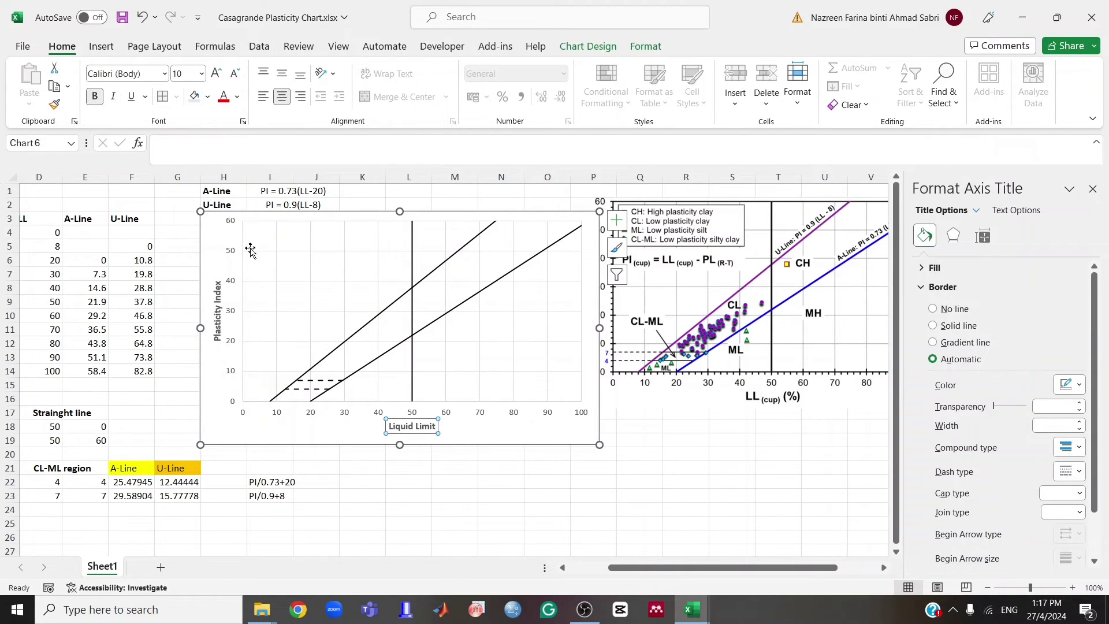
{"action": "key", "text": "Escape"}
{"action": "key", "text": "Escape"}
{"action": "key", "text": "ctrl+s"}
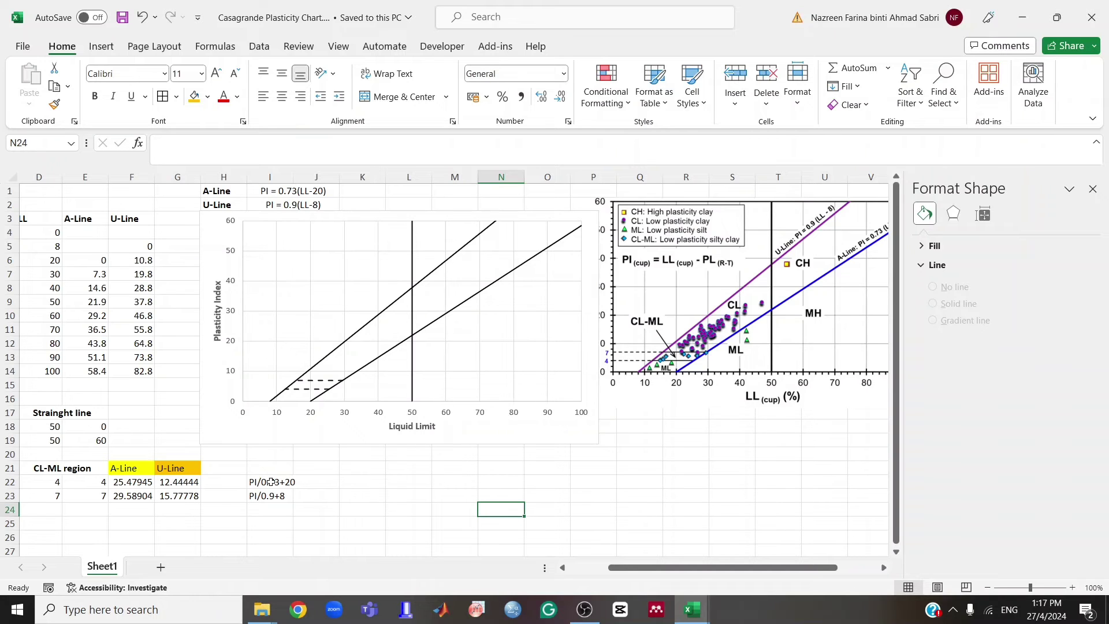
- Add a new data series named Data Points to the plasticity chart
{"action": "scroll", "coordinate": [352, 482], "scroll_direction": "left", "scroll_amount": 3}
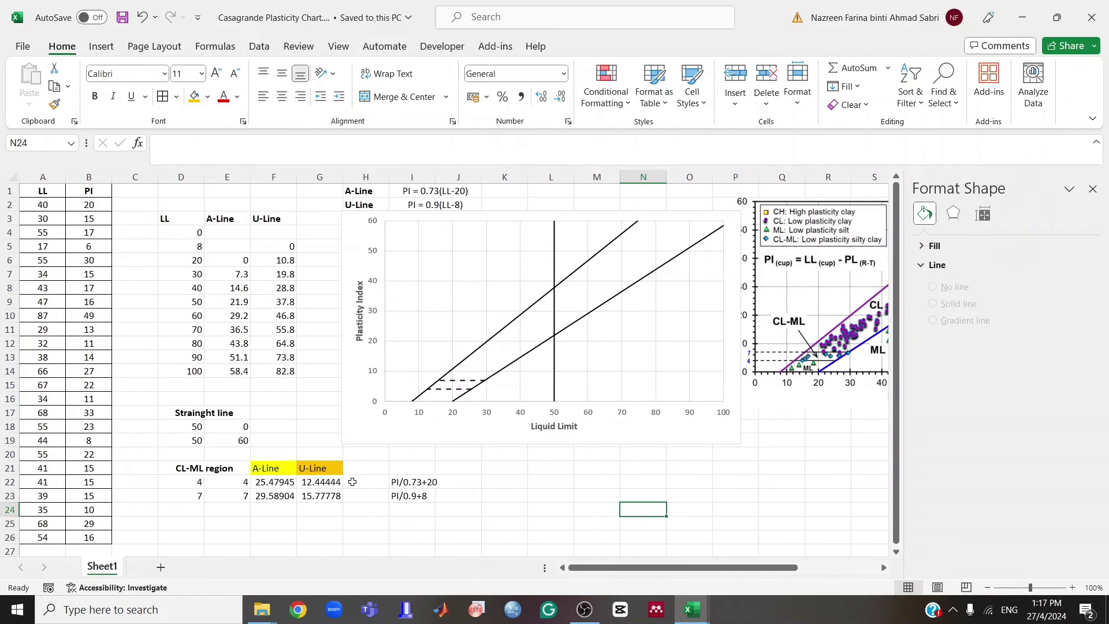
{"action": "left_click_drag", "start_coordinate": [34, 191], "coordinate": [89, 538]}
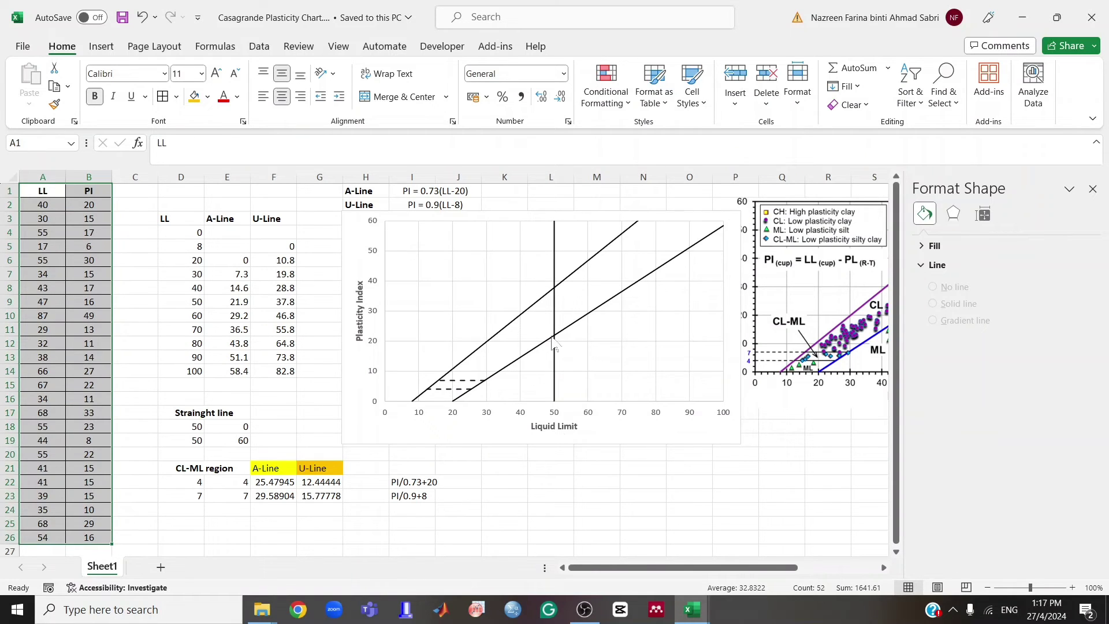
{"action": "left_click", "coordinate": [551, 483]}
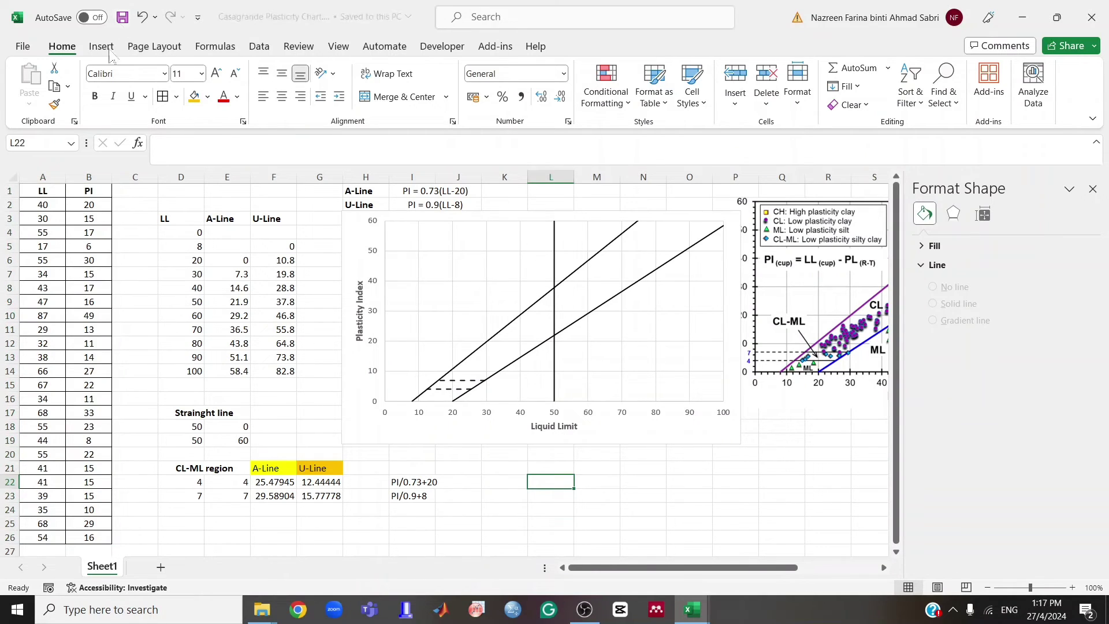
{"action": "right_click", "coordinate": [623, 327]}
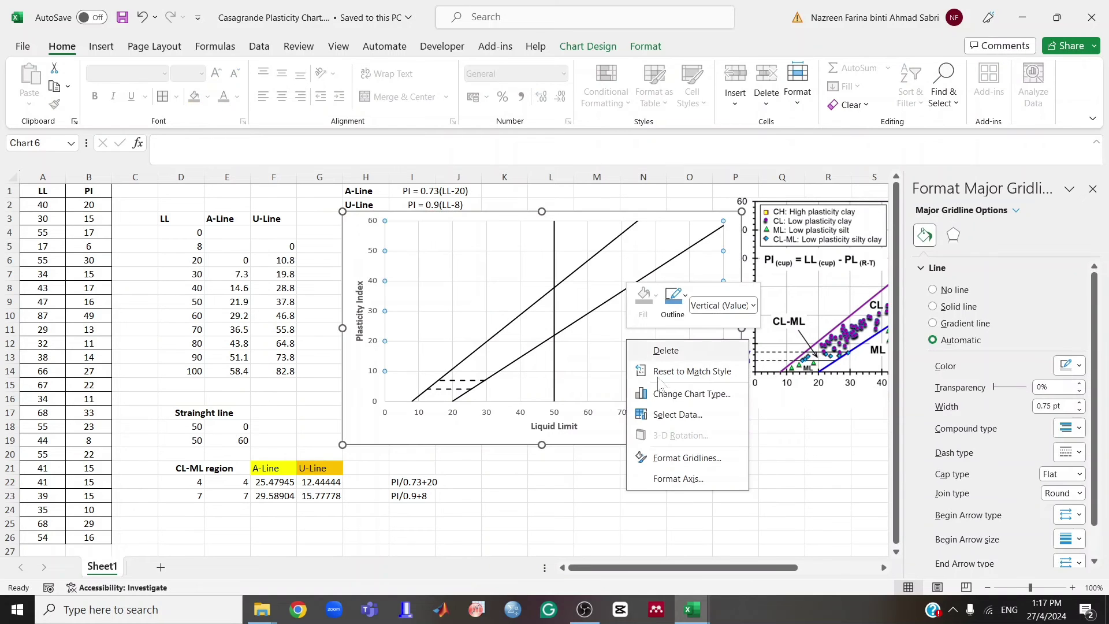
{"action": "left_click", "coordinate": [670, 411]}
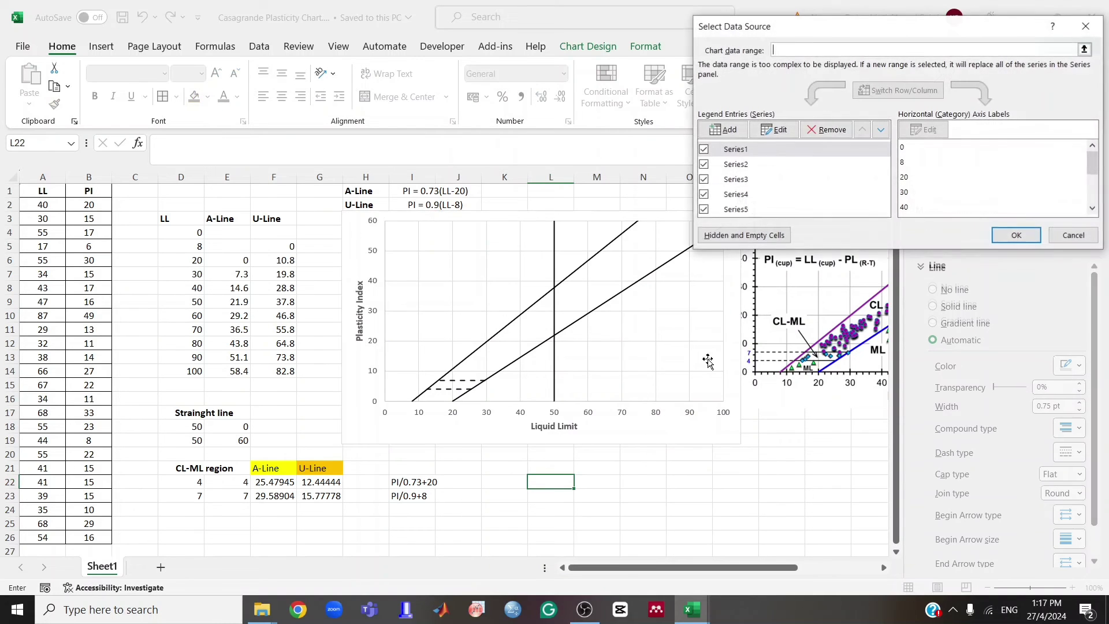
{"action": "left_click", "coordinate": [725, 129]}
{"action": "left_click", "coordinate": [837, 109]}
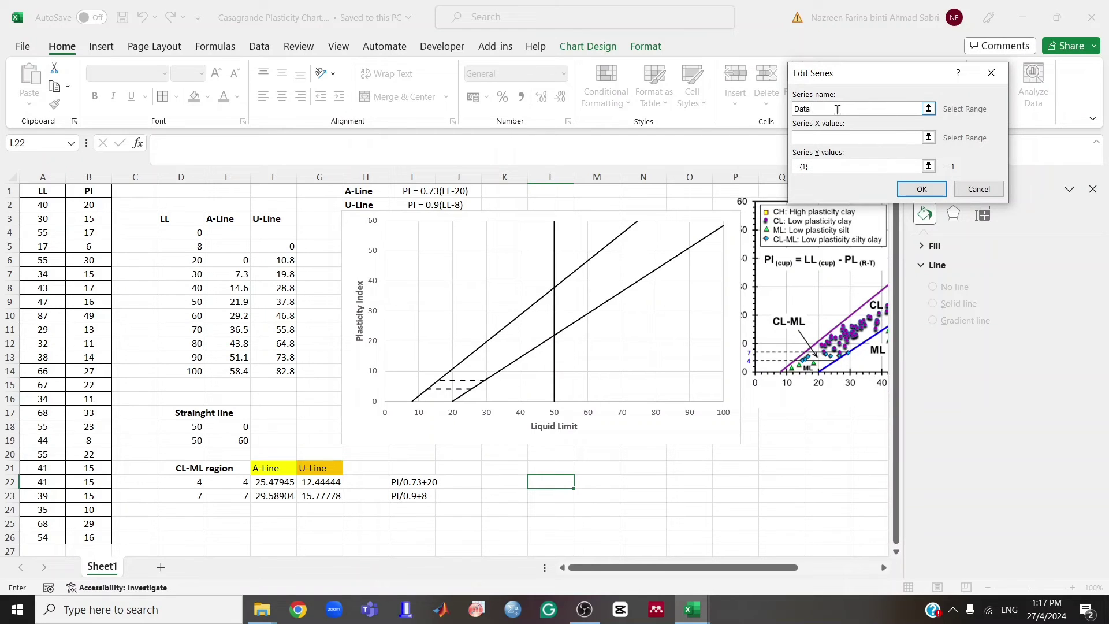
- Use the LL values in A2:A26 as the Data Points series' X values
{"action": "left_click", "coordinate": [840, 139]}
{"action": "left_click", "coordinate": [928, 140]}
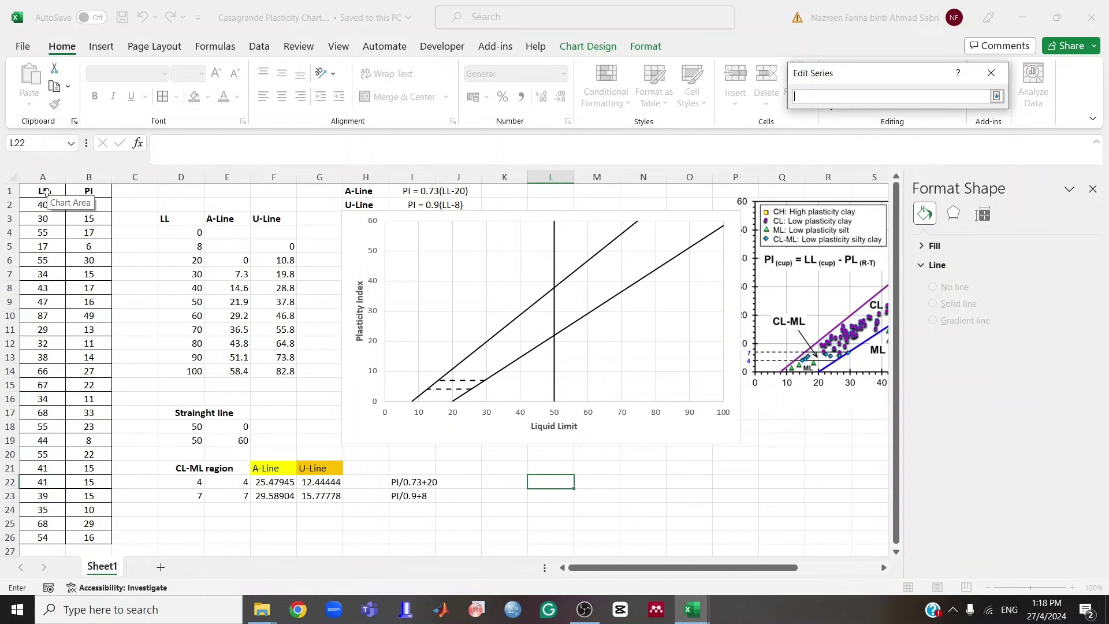
{"action": "left_click_drag", "start_coordinate": [42, 205], "coordinate": [30, 537]}
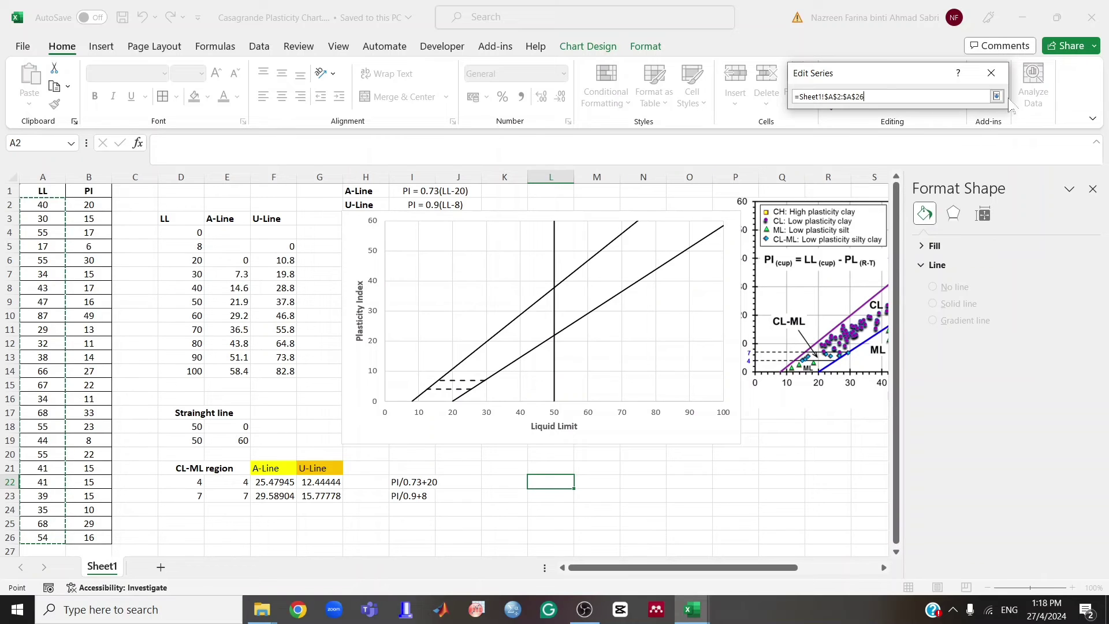
{"action": "left_click", "coordinate": [996, 96]}
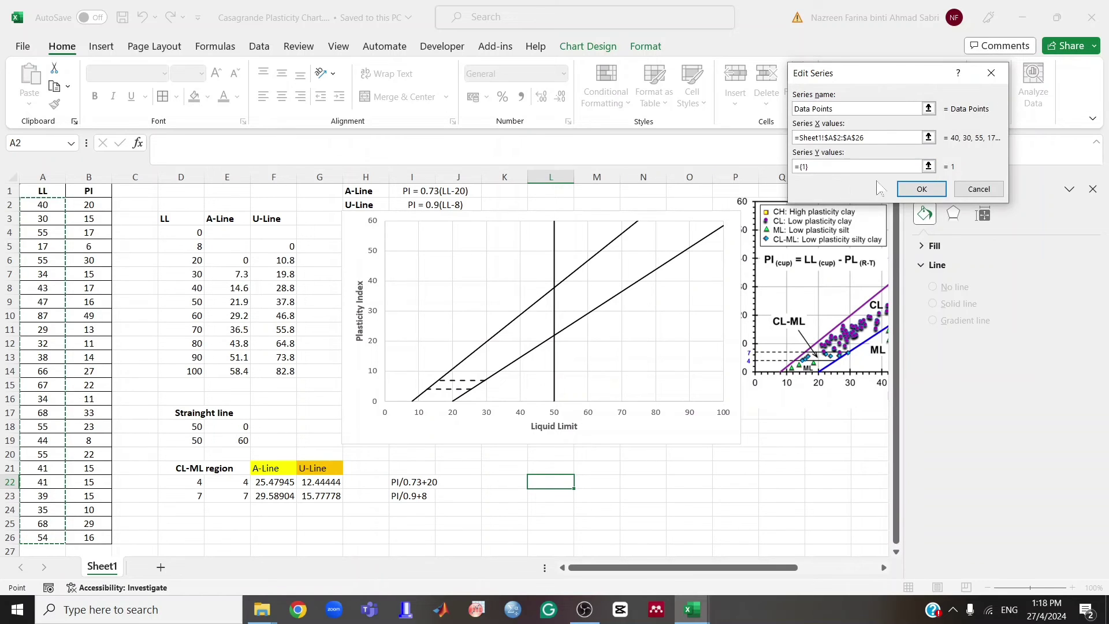
- Use the PI values in B2:B26 as the Data Points series' Y values and accept the chart's data source
{"action": "left_click", "coordinate": [927, 167]}
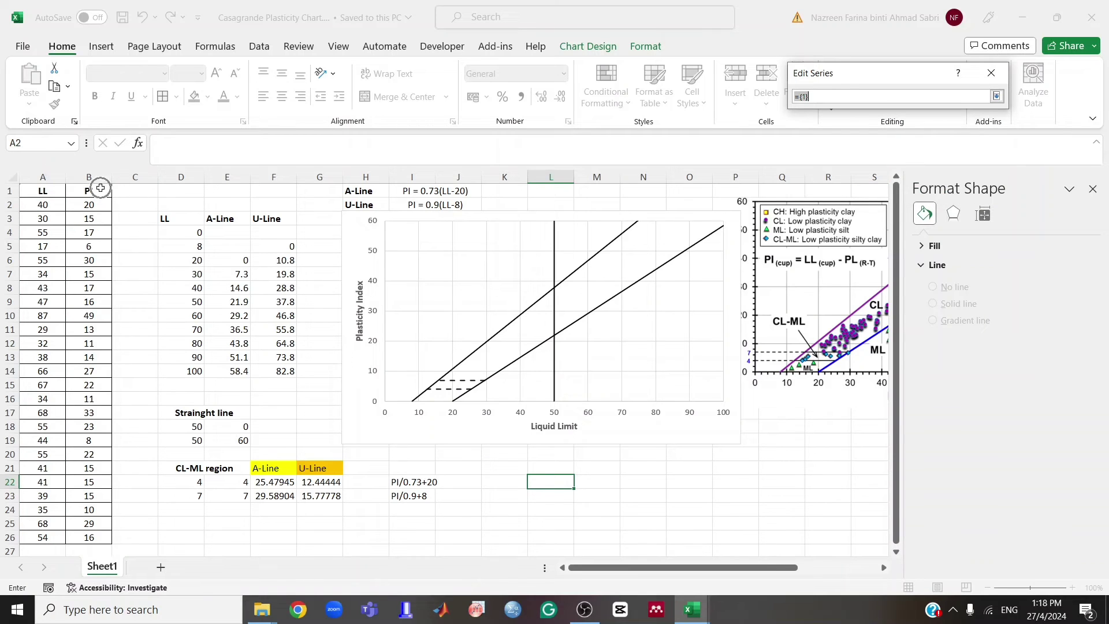
{"action": "left_click_drag", "start_coordinate": [91, 206], "coordinate": [101, 539]}
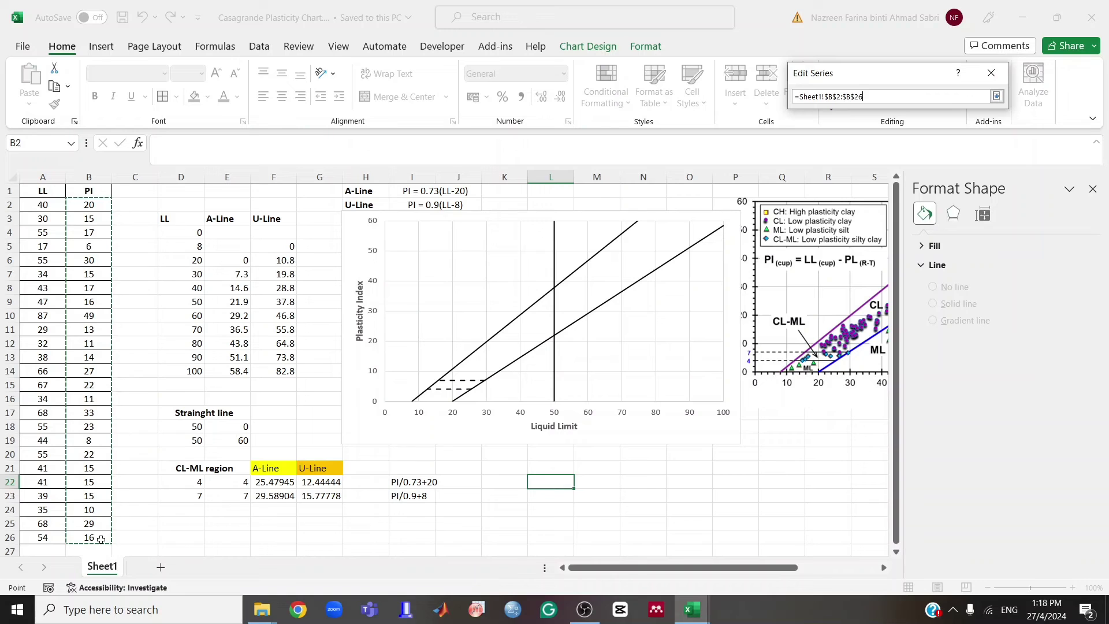
{"action": "left_click", "coordinate": [996, 96]}
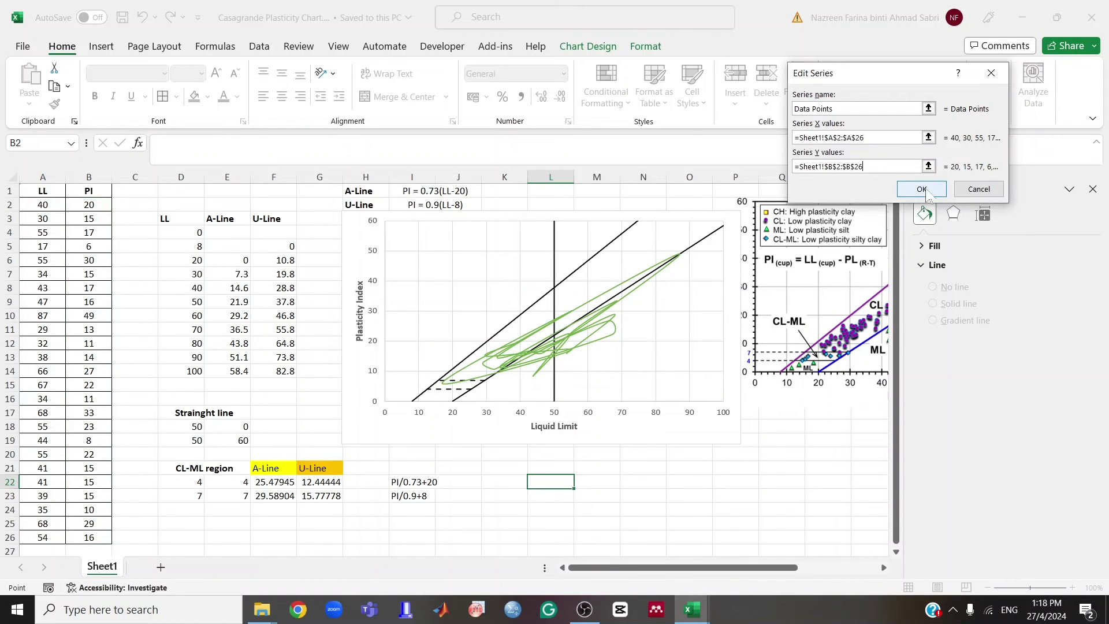
{"action": "left_click", "coordinate": [922, 189]}
{"action": "left_click", "coordinate": [1016, 235]}
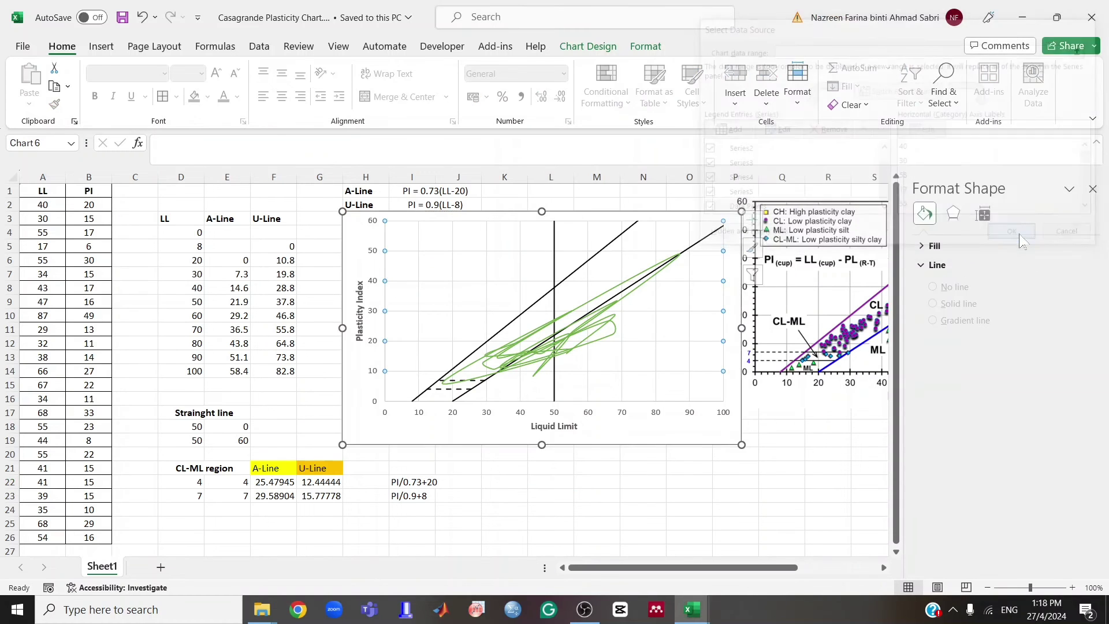
- Change the plasticity chart's type to a Combo chart
{"action": "left_click", "coordinate": [597, 469]}
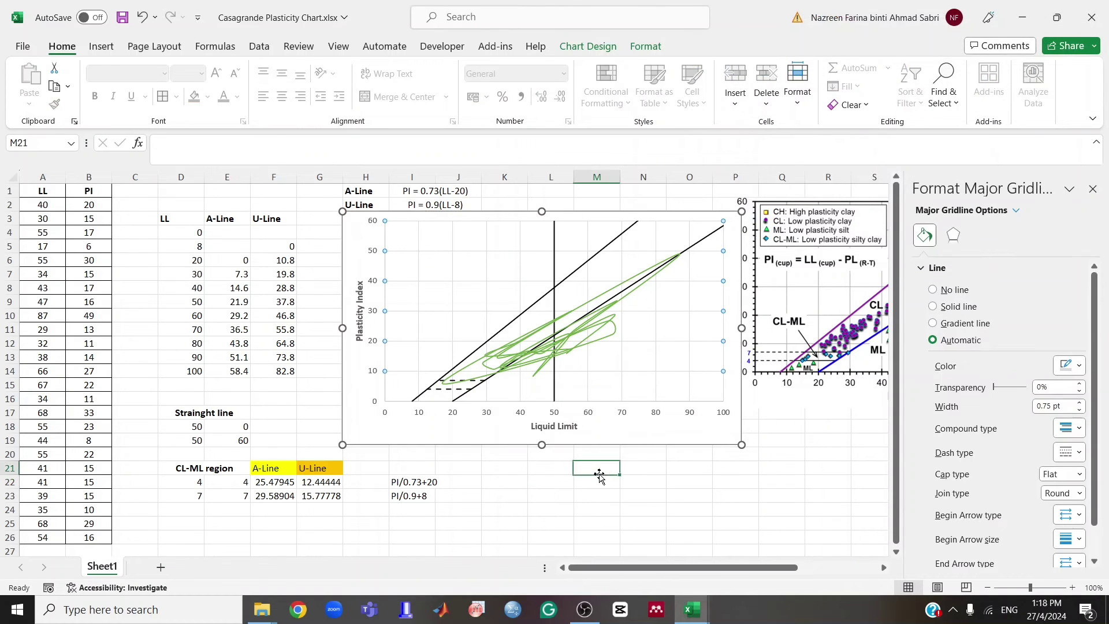
{"action": "left_click", "coordinate": [610, 428]}
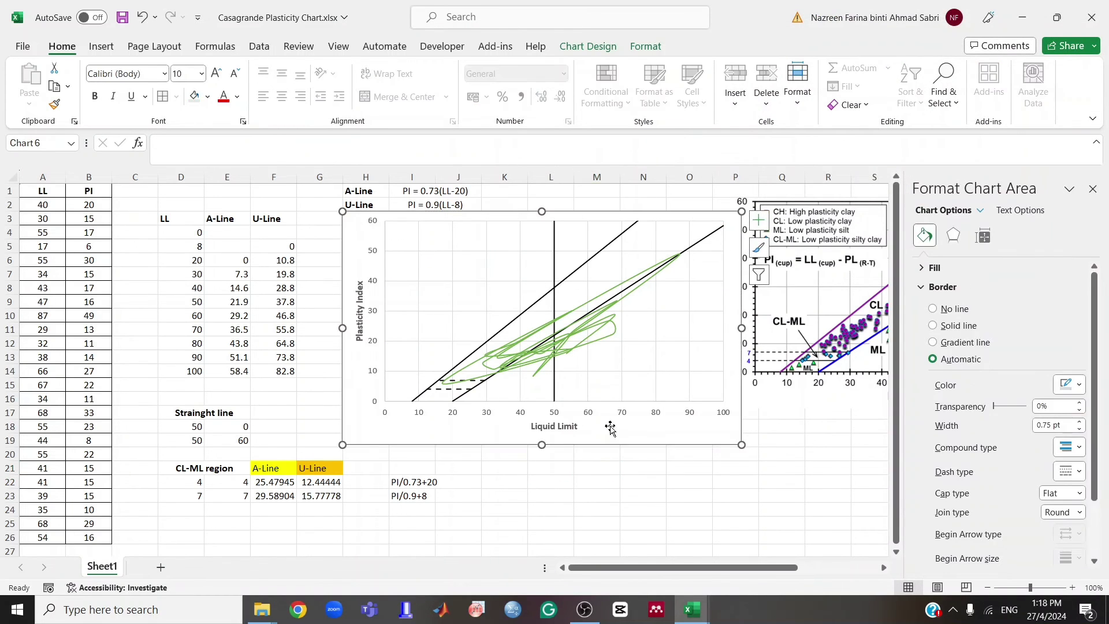
{"action": "left_click", "coordinate": [588, 46]}
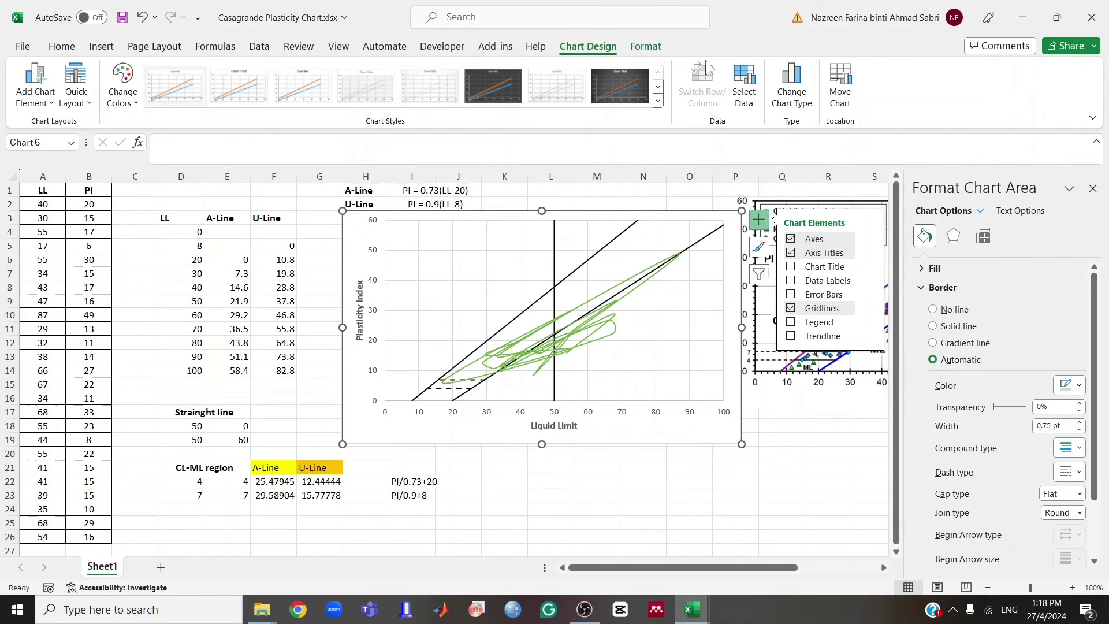
{"action": "left_click", "coordinate": [785, 101]}
{"action": "left_click", "coordinate": [786, 101]}
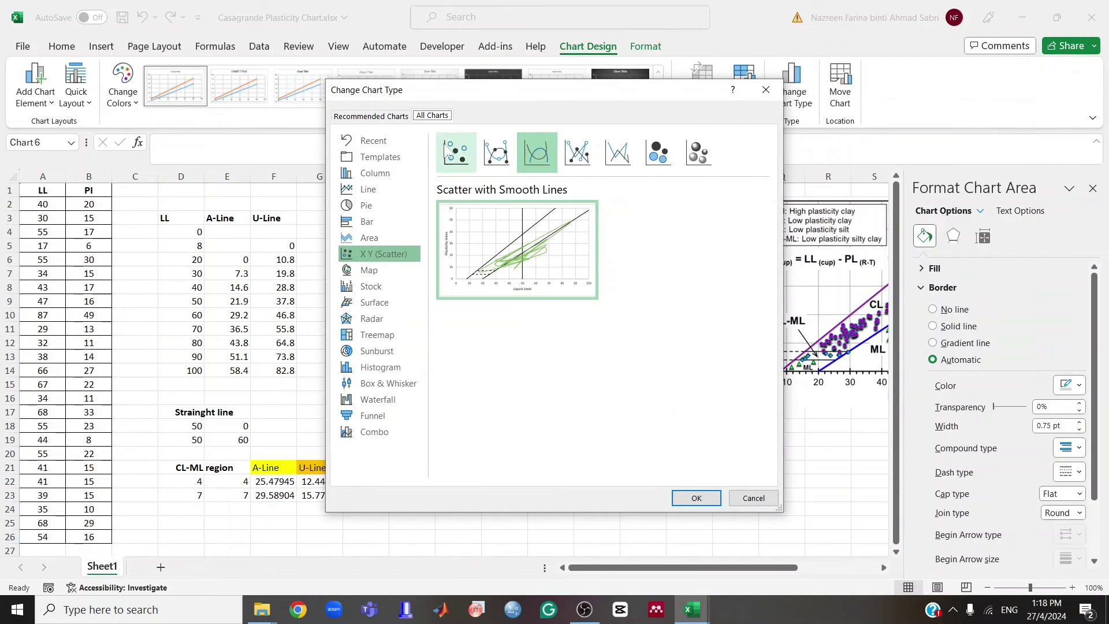
{"action": "left_click", "coordinate": [391, 437]}
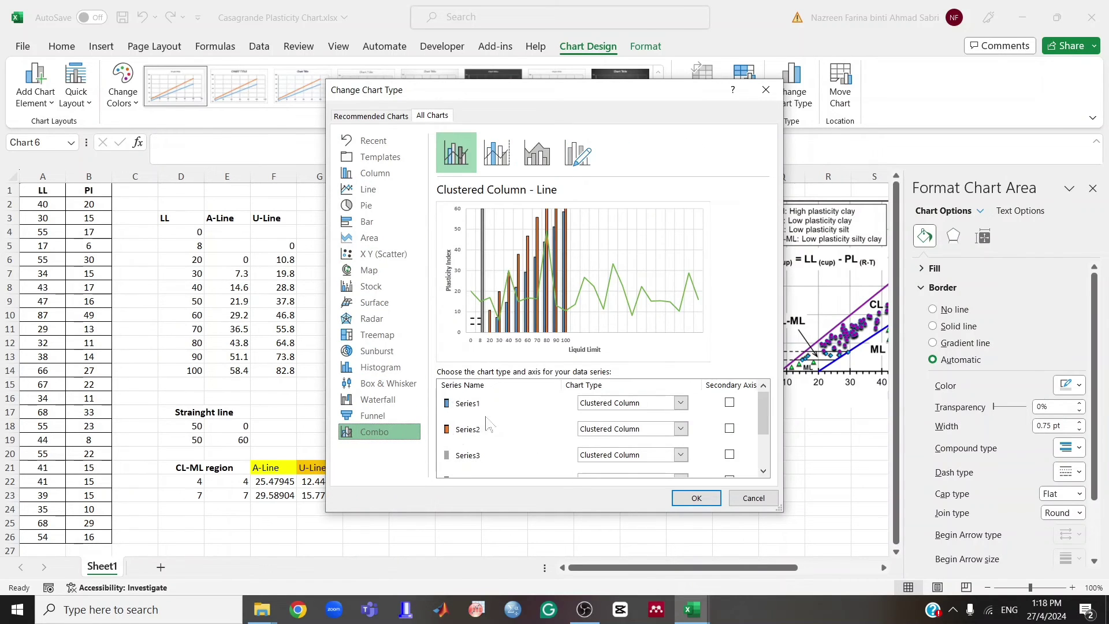
{"action": "scroll", "coordinate": [471, 409], "scroll_direction": "down", "scroll_amount": 2}
{"action": "scroll", "coordinate": [471, 421], "scroll_direction": "up", "scroll_amount": 3}
- Set the chart type of Series1, Series2 and Series3 to Scatter with Smooth Lines
{"action": "left_click", "coordinate": [682, 404]}
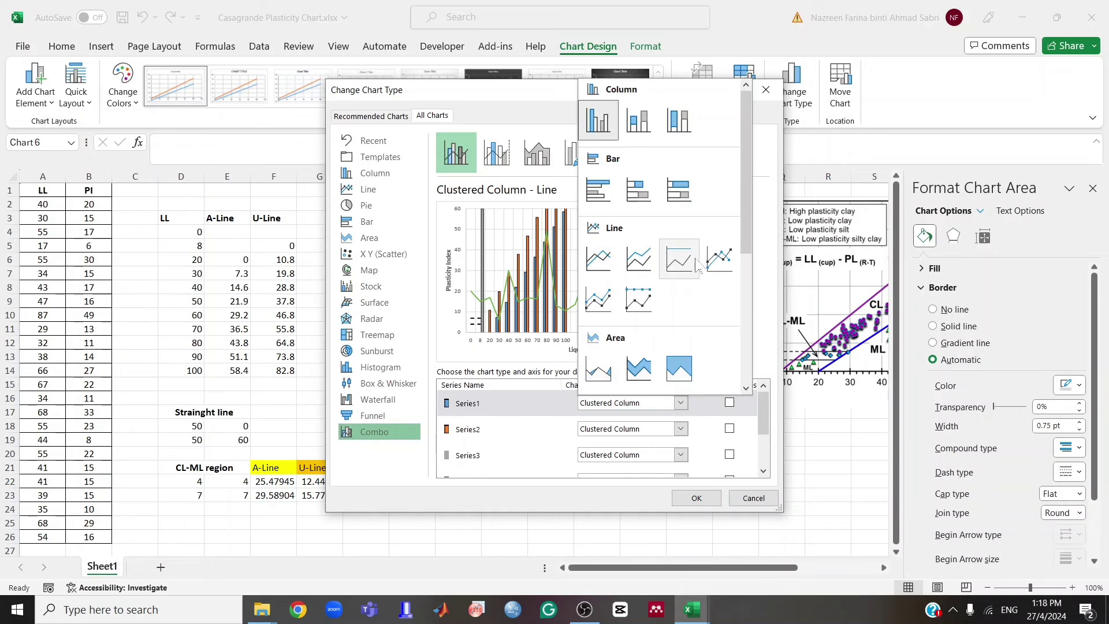
{"action": "scroll", "coordinate": [679, 259], "scroll_direction": "down", "scroll_amount": 3}
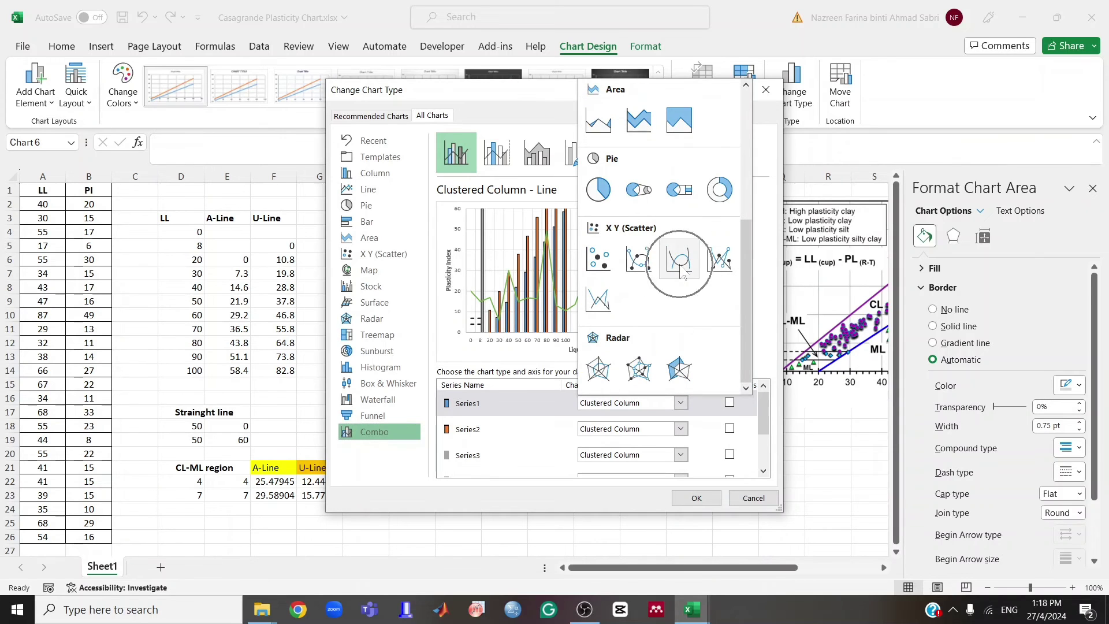
{"action": "left_click", "coordinate": [680, 260]}
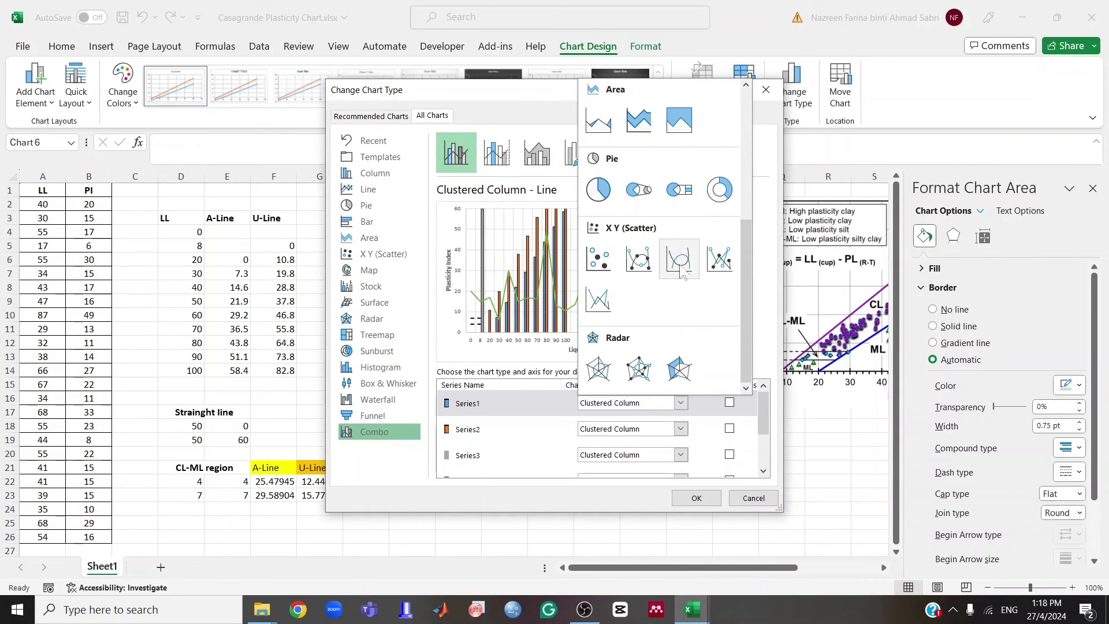
{"action": "left_click", "coordinate": [681, 428]}
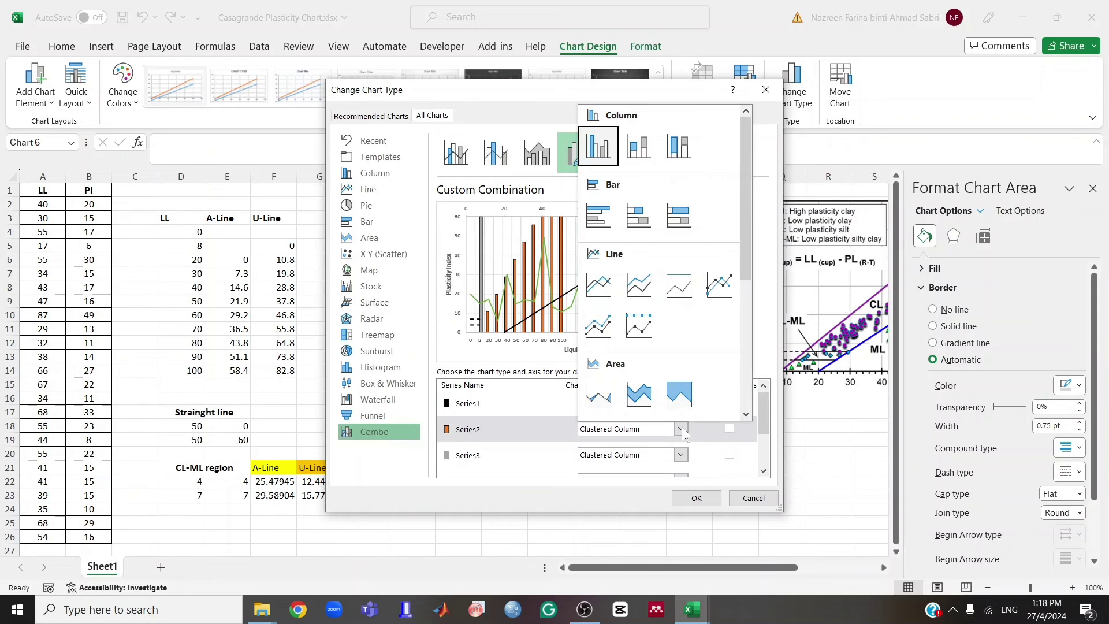
{"action": "scroll", "coordinate": [687, 332], "scroll_direction": "down", "scroll_amount": 3}
{"action": "left_click", "coordinate": [682, 285]}
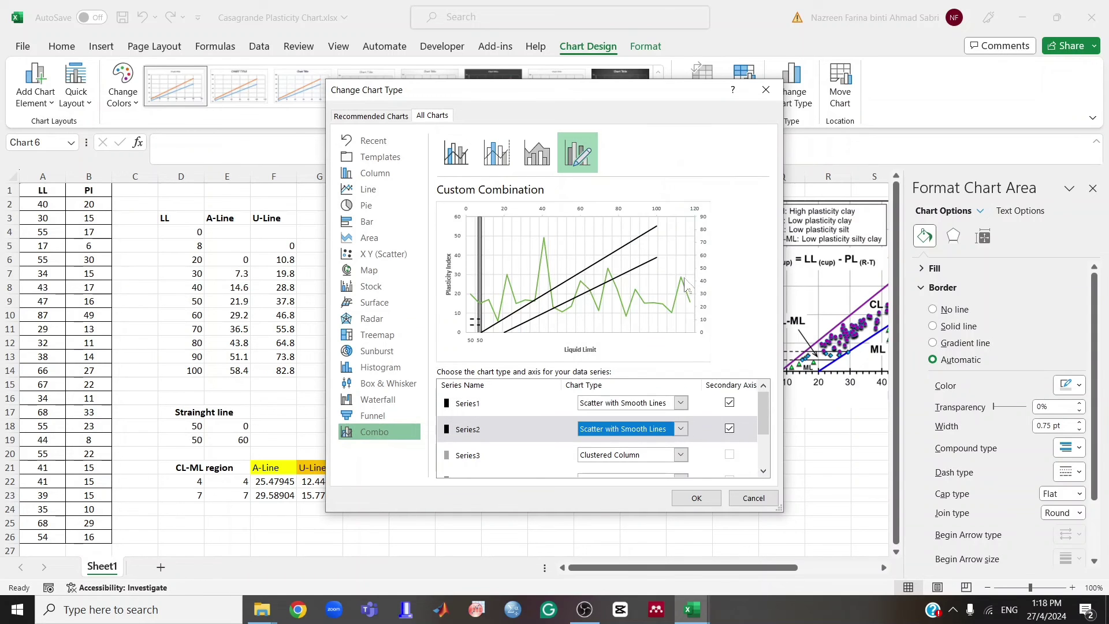
{"action": "left_click", "coordinate": [681, 455]}
{"action": "scroll", "coordinate": [685, 341], "scroll_direction": "down", "scroll_amount": 3}
{"action": "left_click", "coordinate": [682, 337]}
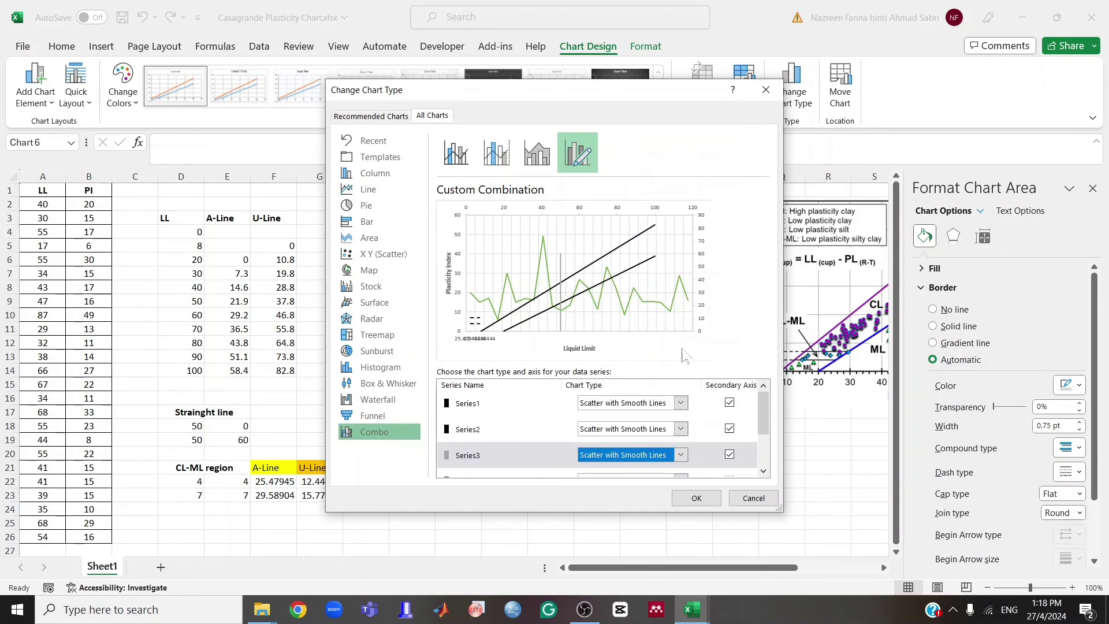
- Set the chart type of Series4 and Series5 to Scatter with Smooth Lines
{"action": "scroll", "coordinate": [678, 442], "scroll_direction": "down", "scroll_amount": 2}
{"action": "left_click", "coordinate": [681, 412]}
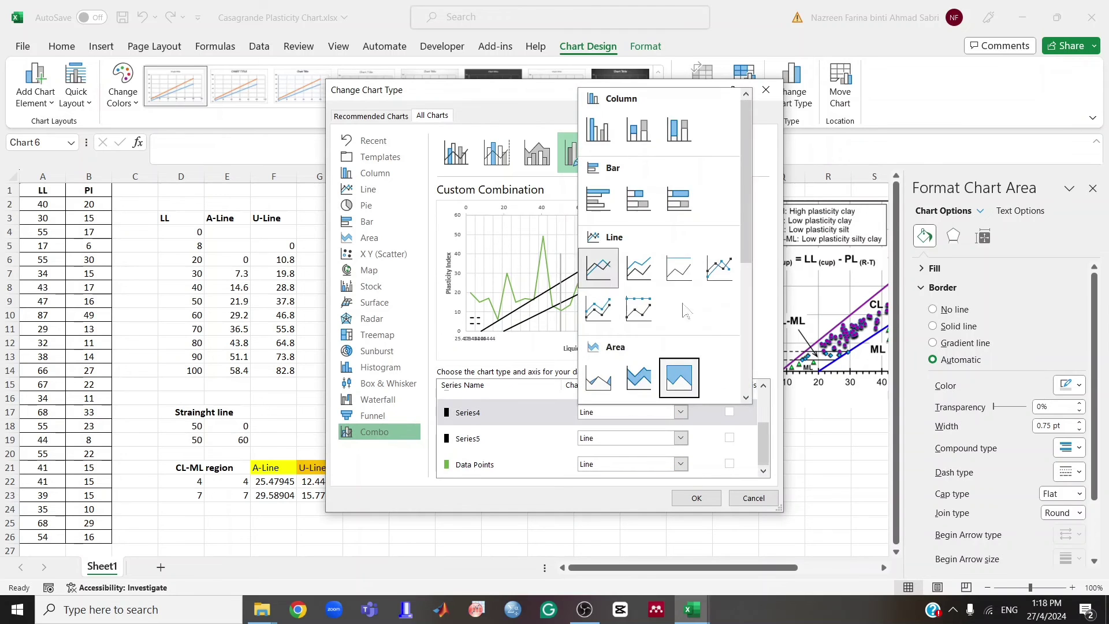
{"action": "scroll", "coordinate": [679, 378], "scroll_direction": "down", "scroll_amount": 3}
{"action": "left_click", "coordinate": [684, 286]}
{"action": "left_click", "coordinate": [680, 438]}
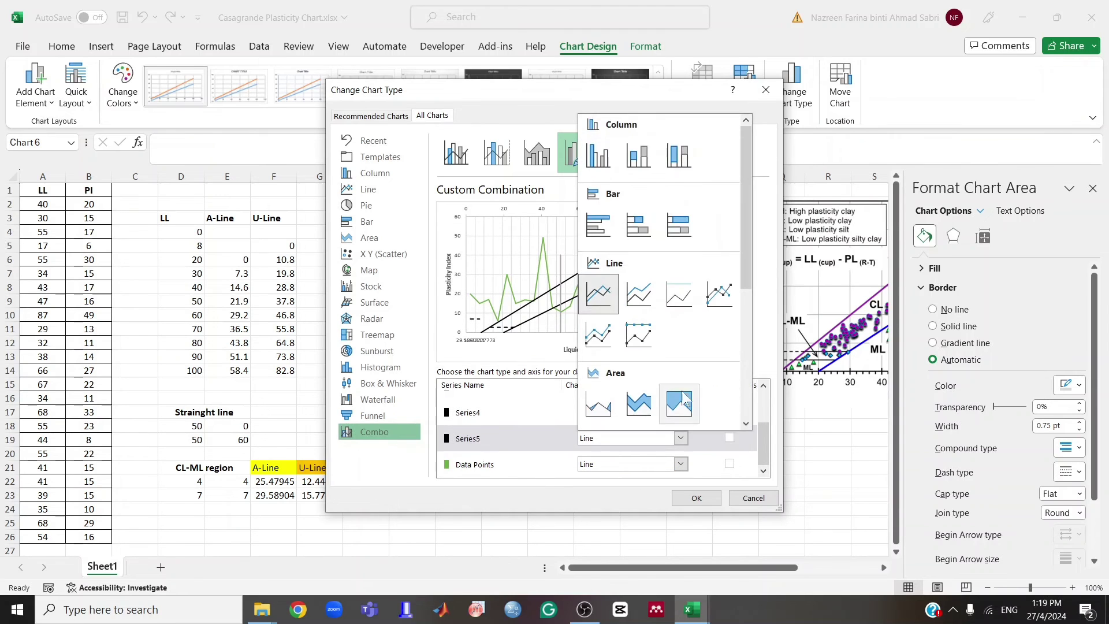
{"action": "scroll", "coordinate": [680, 376], "scroll_direction": "down", "scroll_amount": 3}
{"action": "left_click", "coordinate": [684, 289]}
- Set the chart type of the Data Points series to Scatter with markers only
{"action": "left_click", "coordinate": [681, 463]}
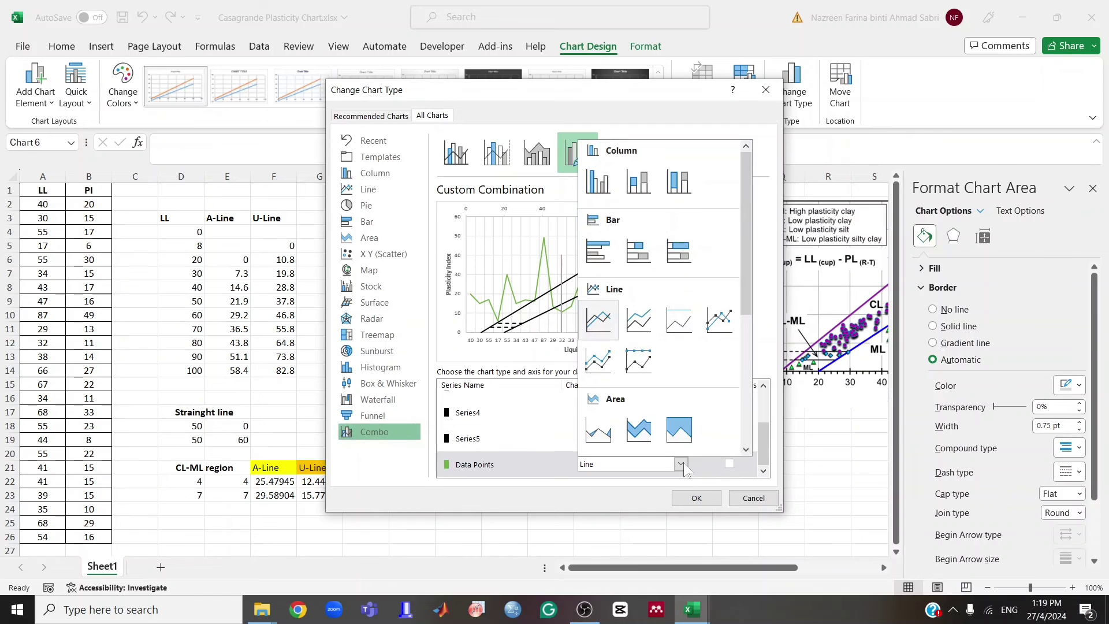
{"action": "scroll", "coordinate": [656, 323], "scroll_direction": "down", "scroll_amount": 3}
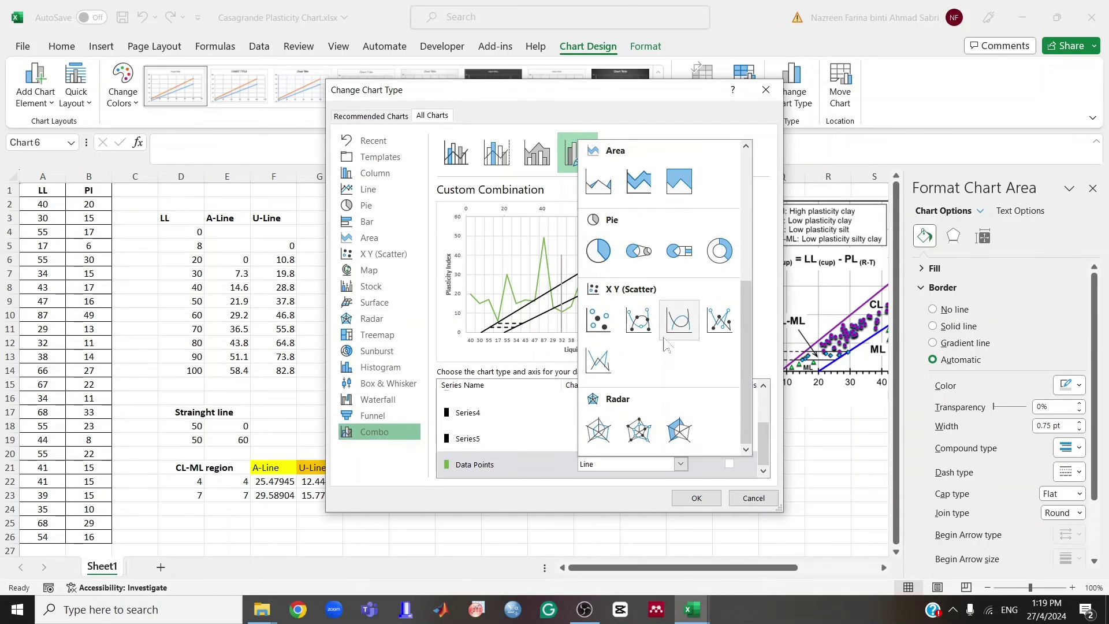
{"action": "left_click", "coordinate": [611, 333]}
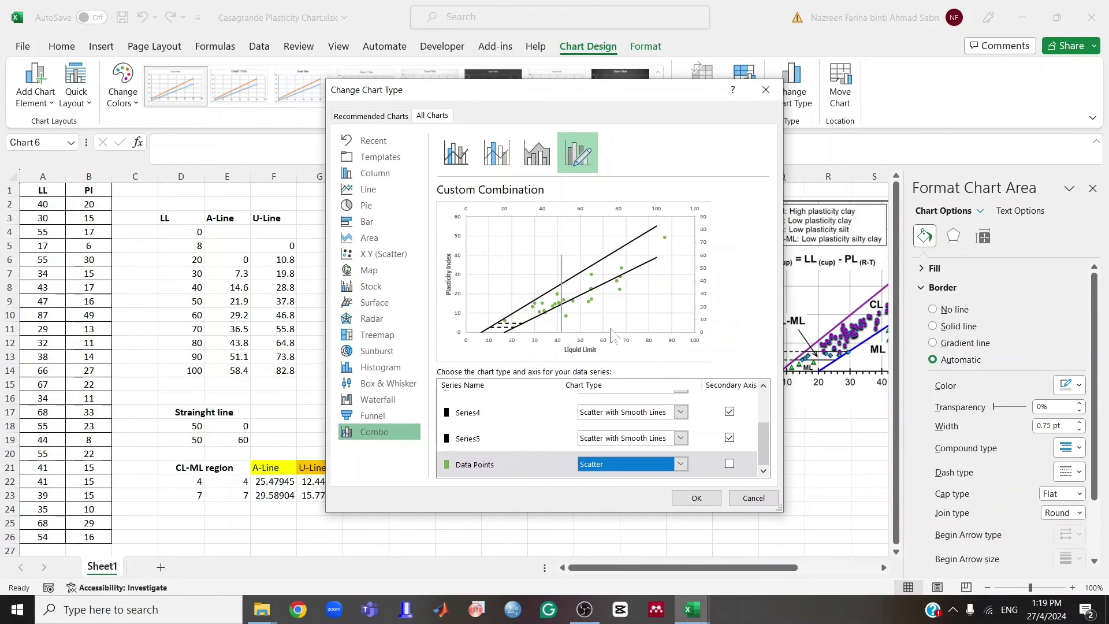
- Take Series1 to Series5 off the secondary axis and apply the custom combination to the chart
{"action": "left_click", "coordinate": [729, 463]}
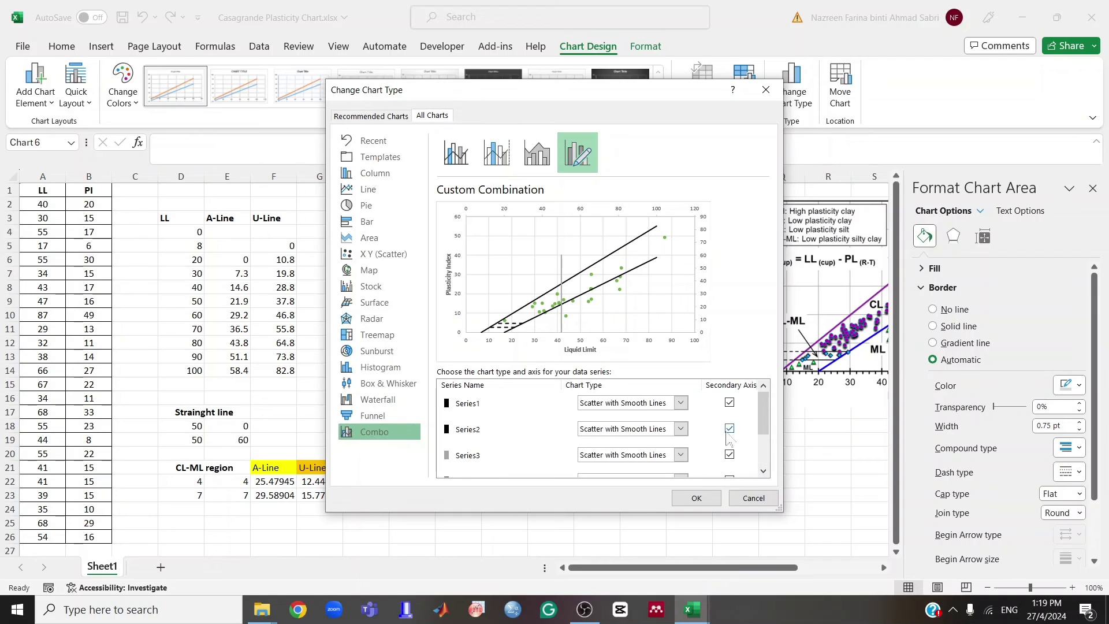
{"action": "left_click", "coordinate": [729, 402]}
{"action": "left_click", "coordinate": [728, 429]}
{"action": "left_click", "coordinate": [729, 455]}
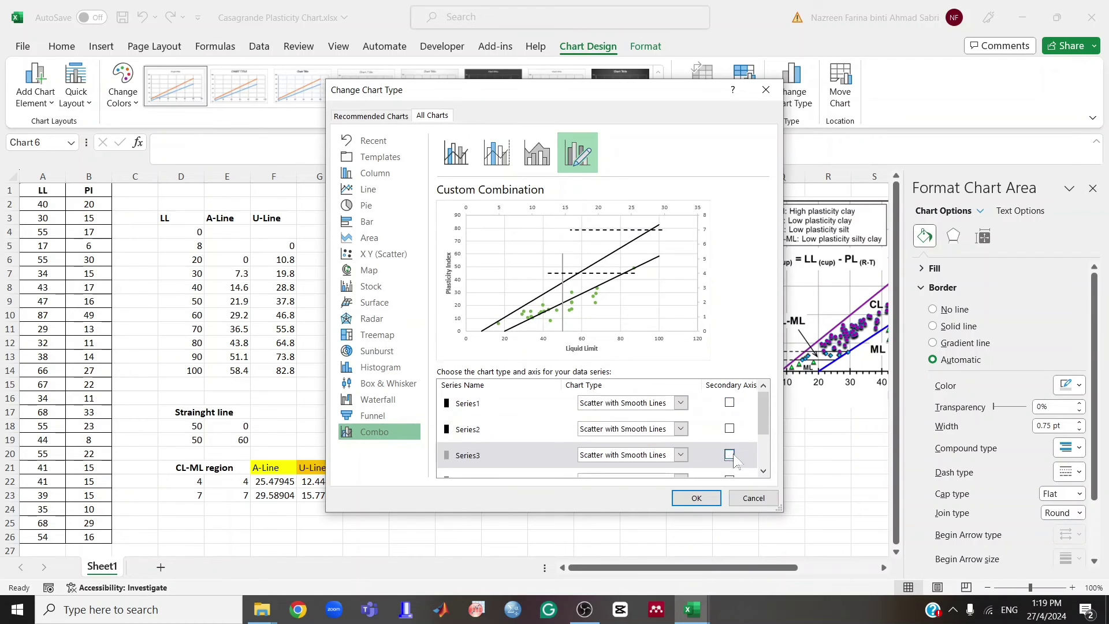
{"action": "scroll", "coordinate": [734, 459], "scroll_direction": "down", "scroll_amount": 2}
{"action": "left_click", "coordinate": [730, 437]}
{"action": "left_click", "coordinate": [730, 434]}
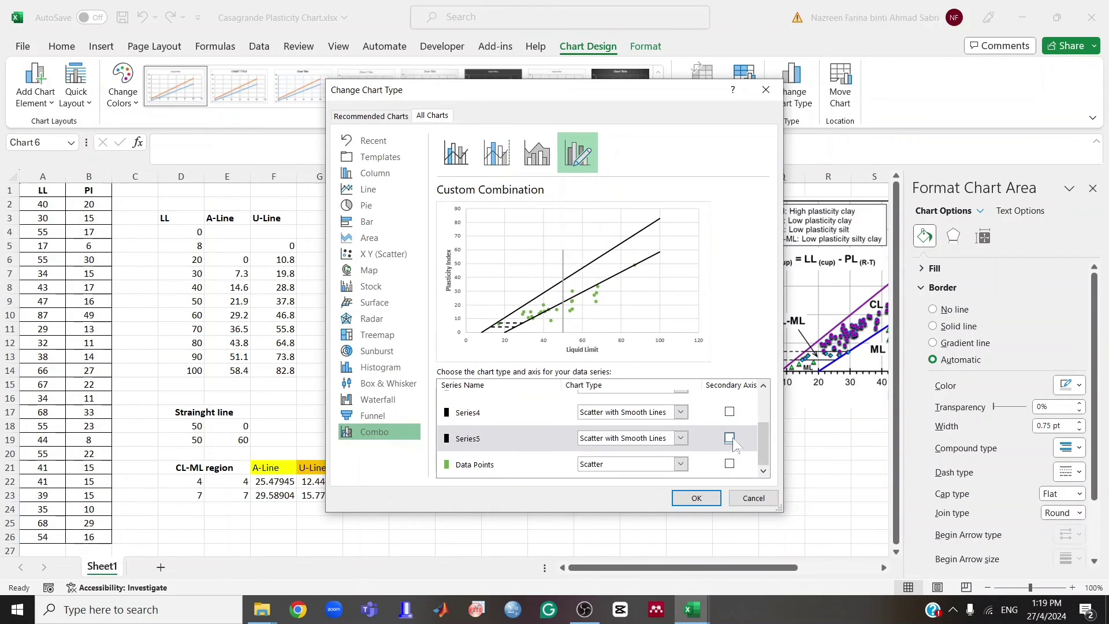
{"action": "scroll", "coordinate": [730, 436], "scroll_direction": "down", "scroll_amount": 2}
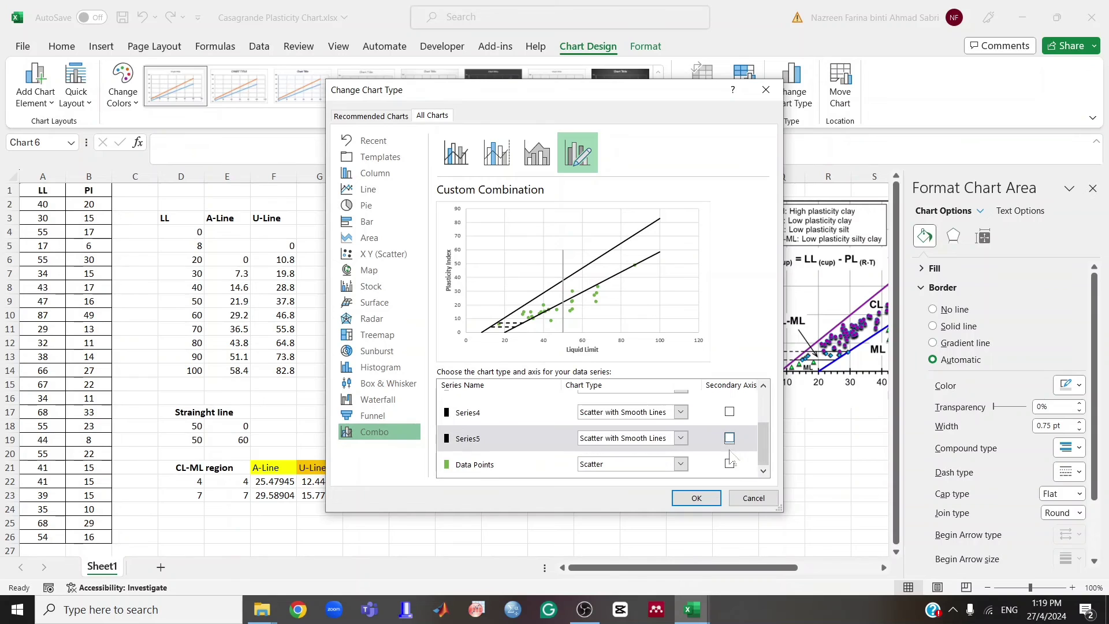
{"action": "left_click", "coordinate": [695, 498]}
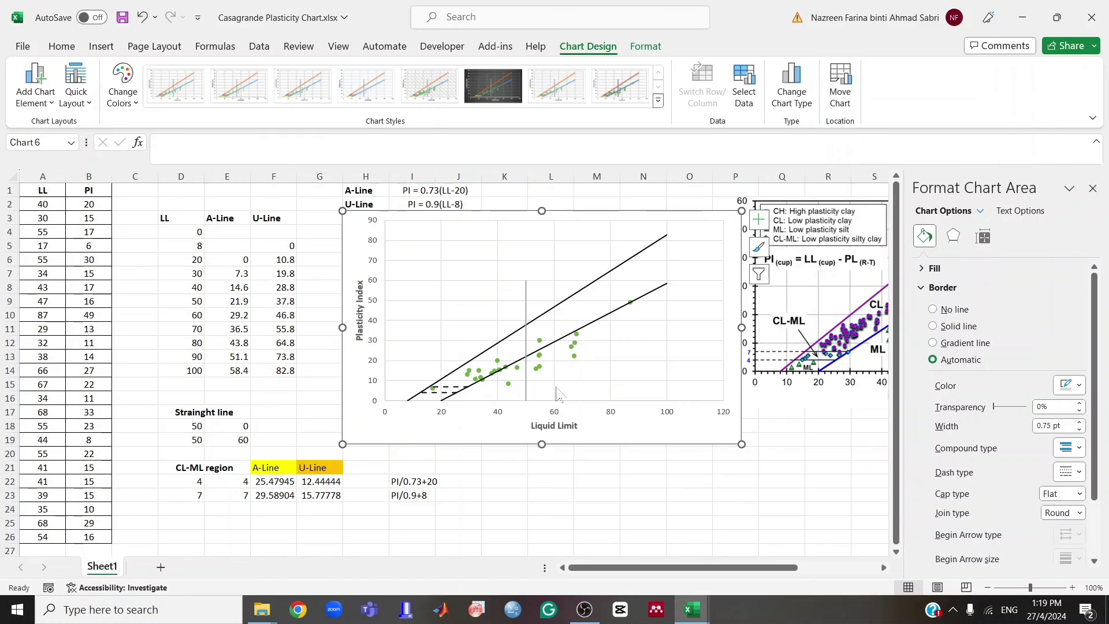
{"action": "left_click", "coordinate": [630, 511]}
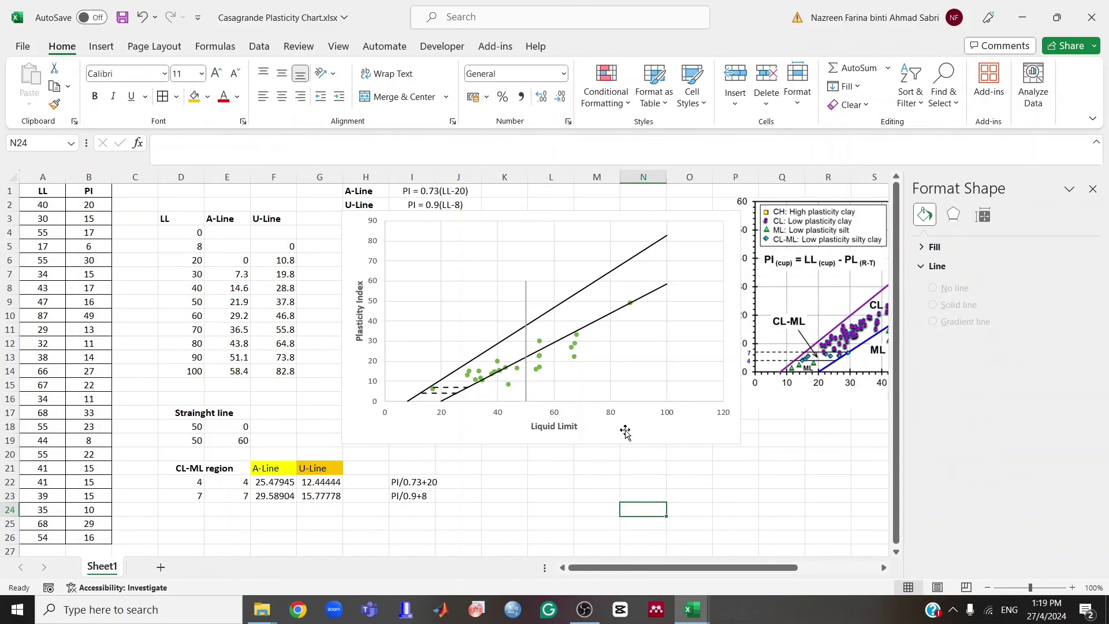
- Set the maximum bound of the chart's vertical Plasticity Index axis to 60
{"action": "left_click", "coordinate": [536, 428]}
{"action": "right_click", "coordinate": [374, 283]}
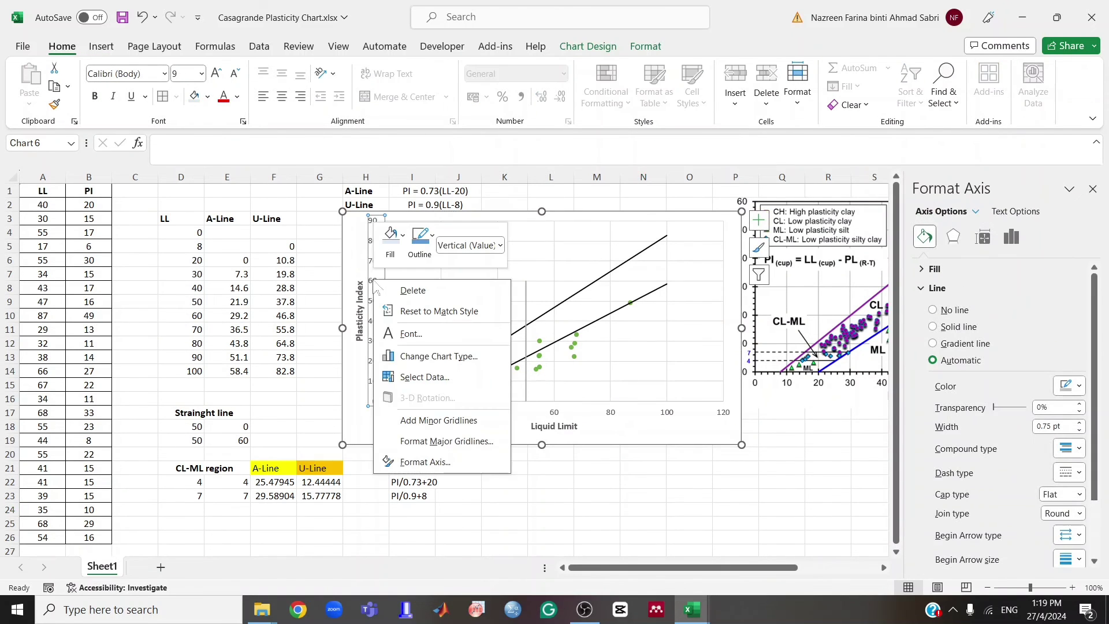
{"action": "left_click", "coordinate": [425, 462]}
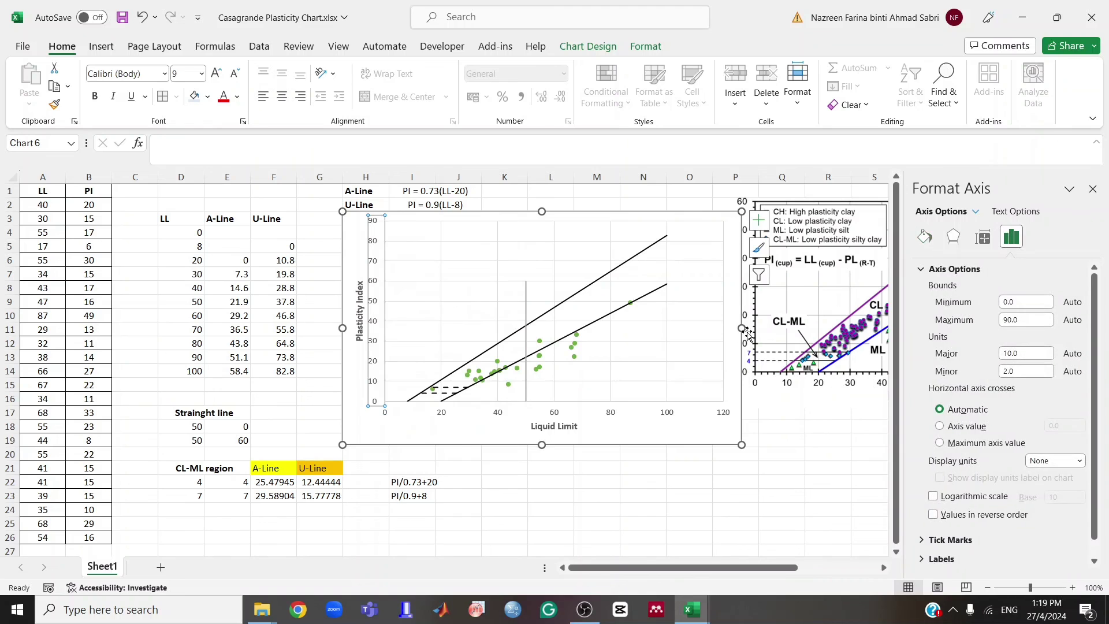
{"action": "left_click", "coordinate": [1039, 319]}
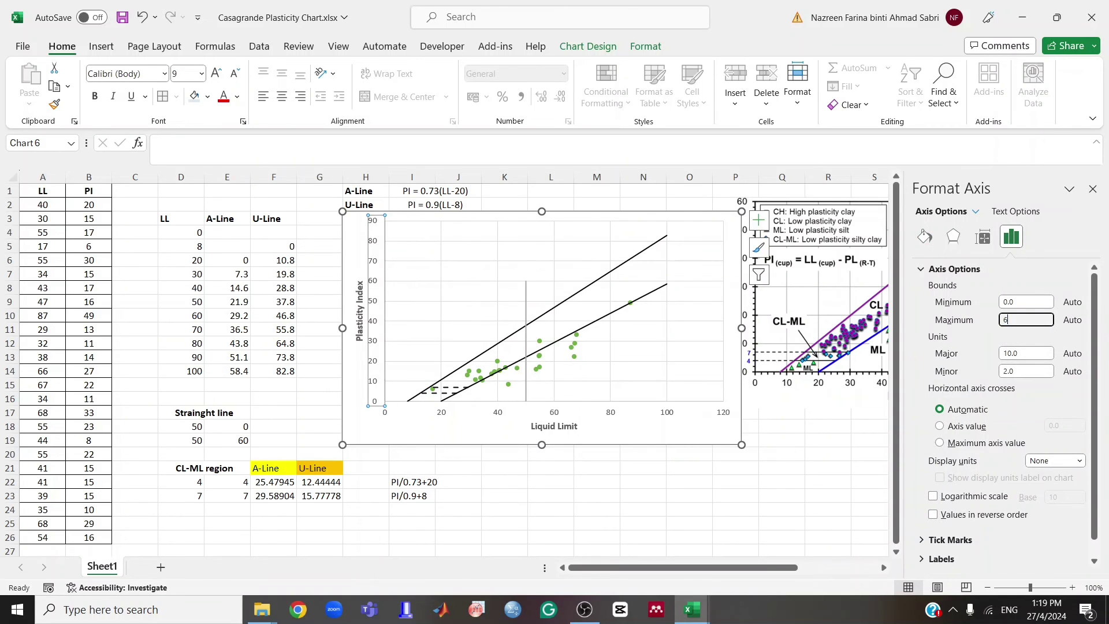
{"action": "type", "text": "60"}
{"action": "key", "text": "Return"}
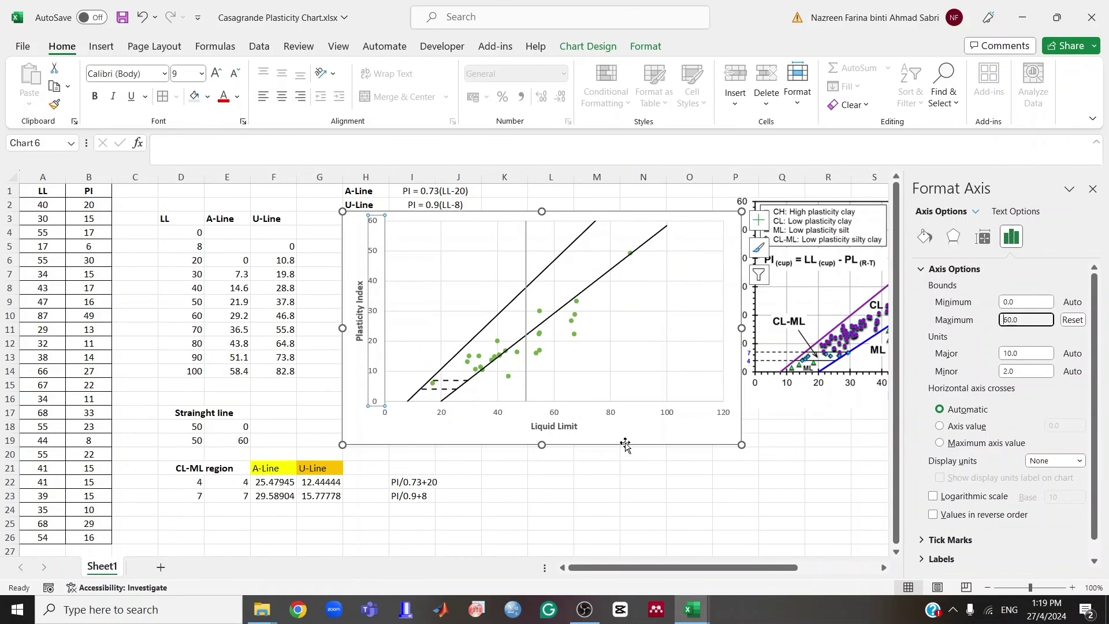
- Set the maximum bound of the chart's horizontal Liquid Limit axis to 100
{"action": "left_click", "coordinate": [670, 414]}
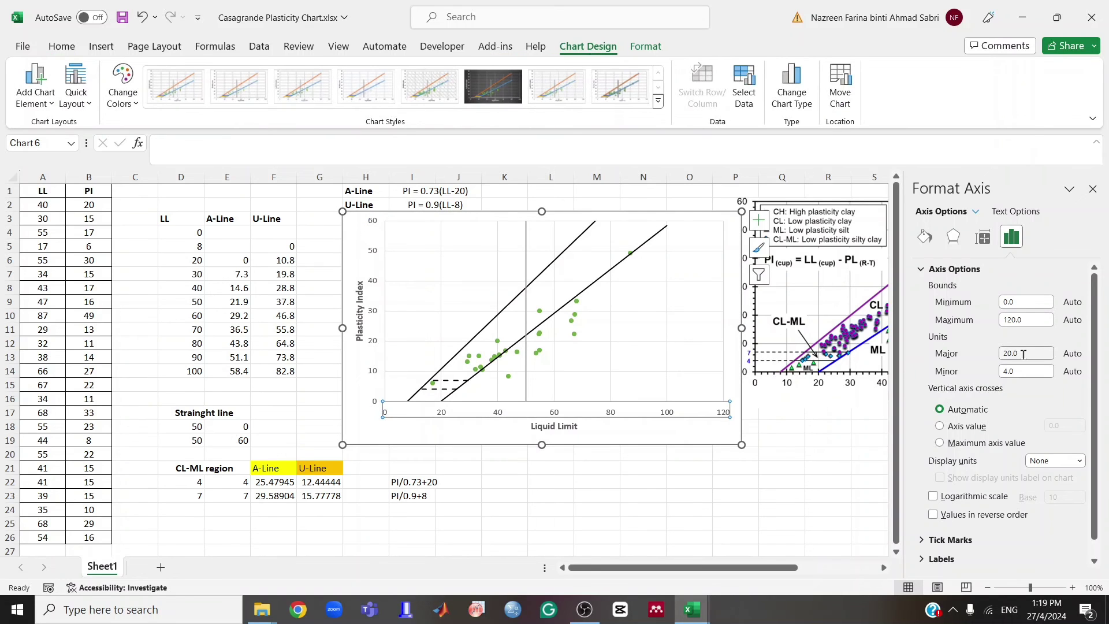
{"action": "left_click", "coordinate": [1026, 319]}
{"action": "type", "text": "10"}
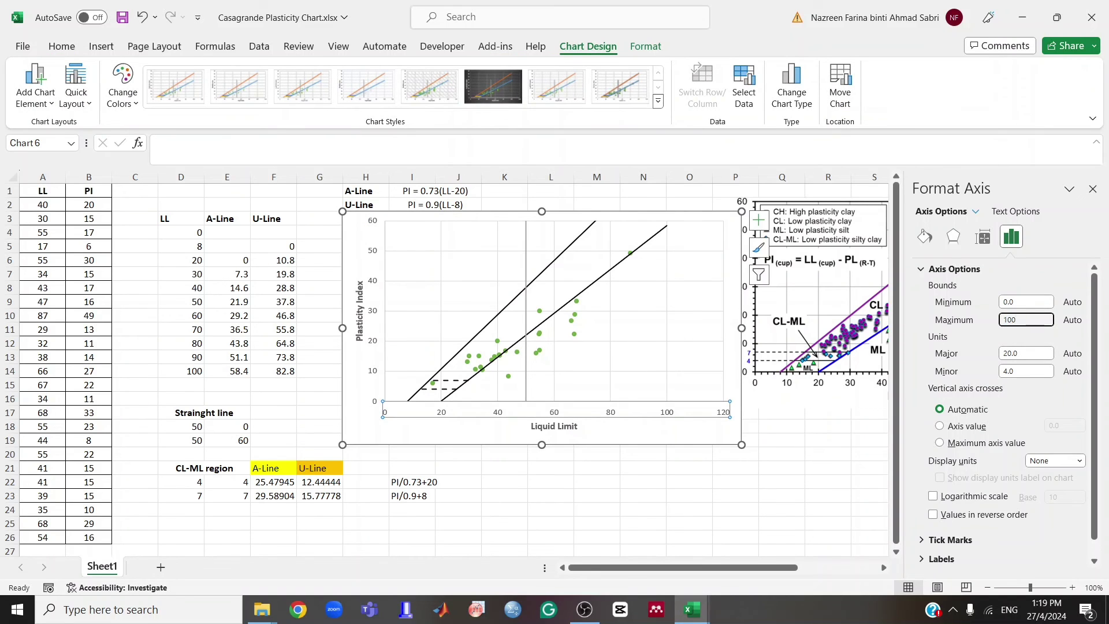
{"action": "type", "text": "0"}
{"action": "key", "text": "Return"}
{"action": "left_click", "coordinate": [700, 520]}
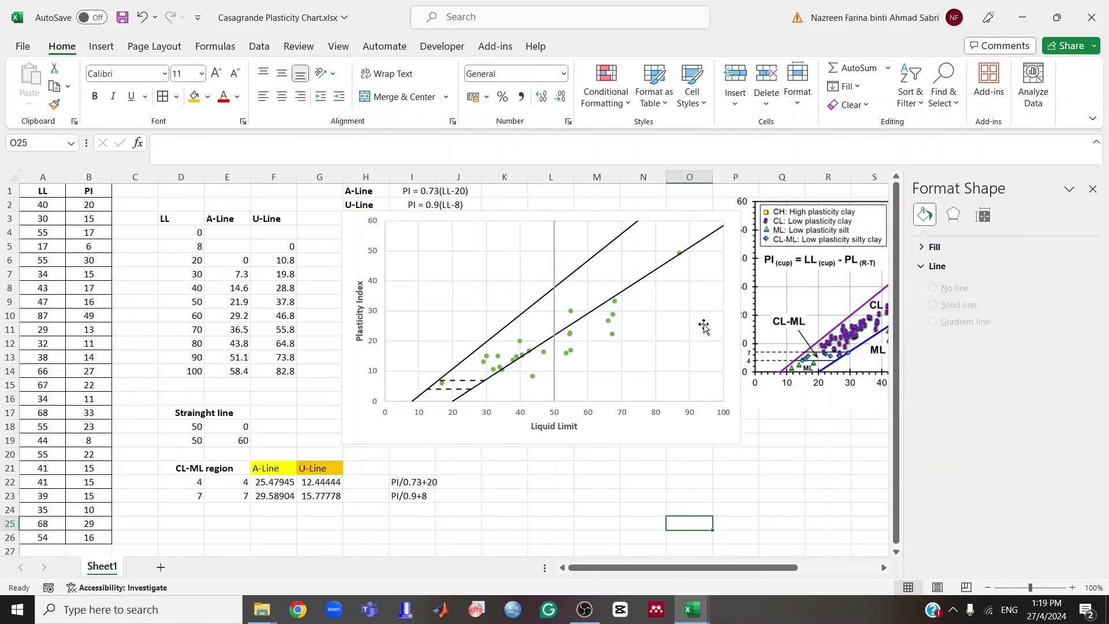
- Switch the markers of the Data Points series to the built-in marker option
{"action": "left_click", "coordinate": [613, 323]}
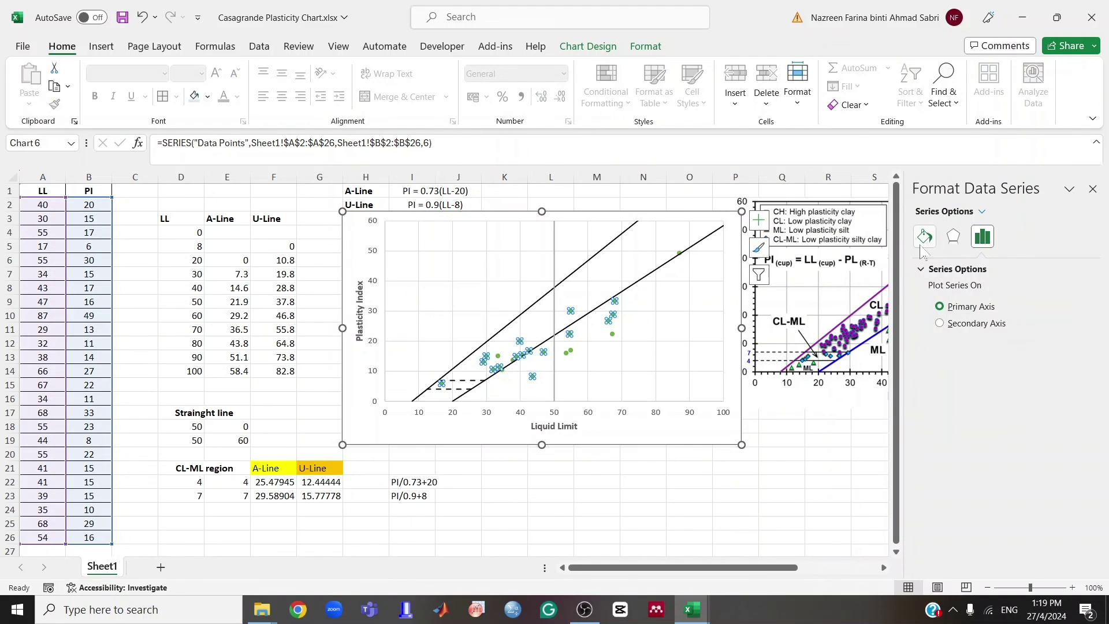
{"action": "left_click", "coordinate": [924, 238]}
{"action": "left_click", "coordinate": [981, 270]}
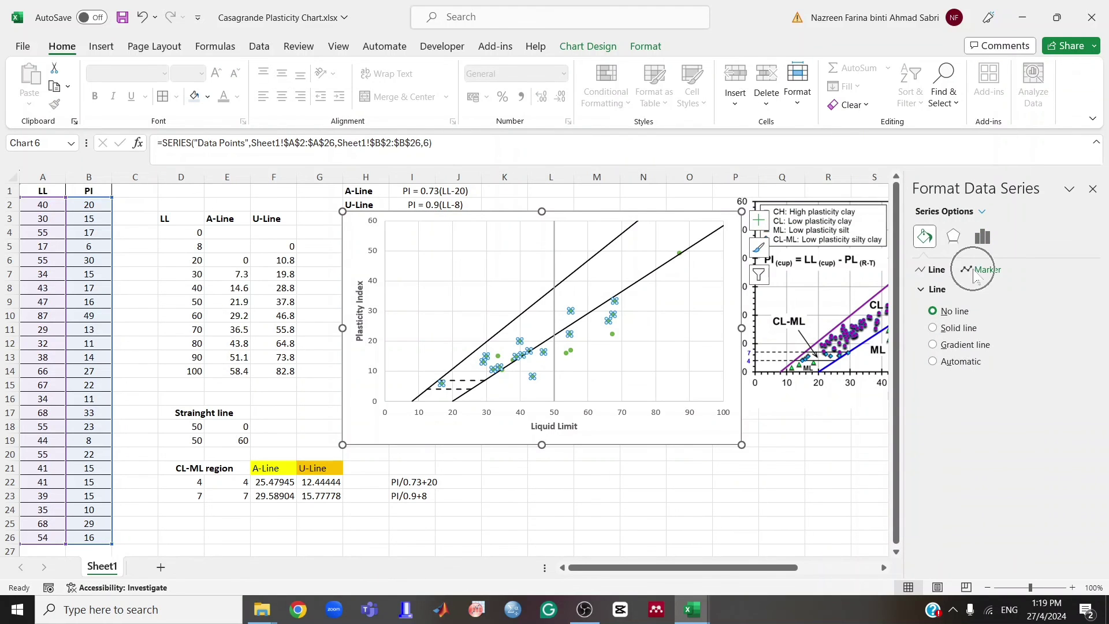
{"action": "left_click", "coordinate": [925, 290]}
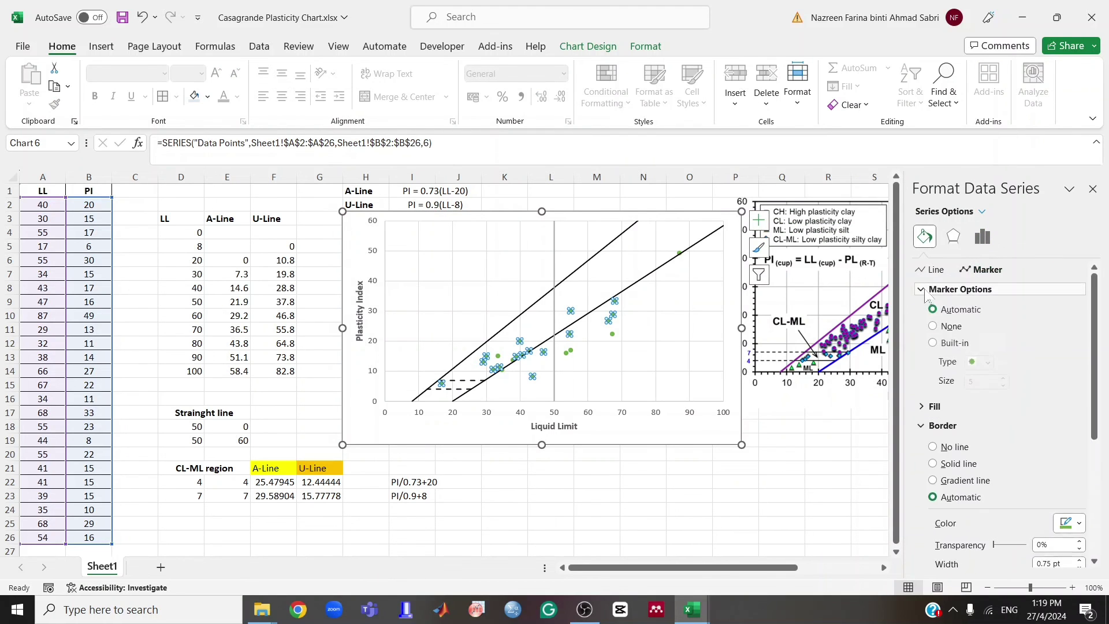
{"action": "left_click", "coordinate": [941, 345]}
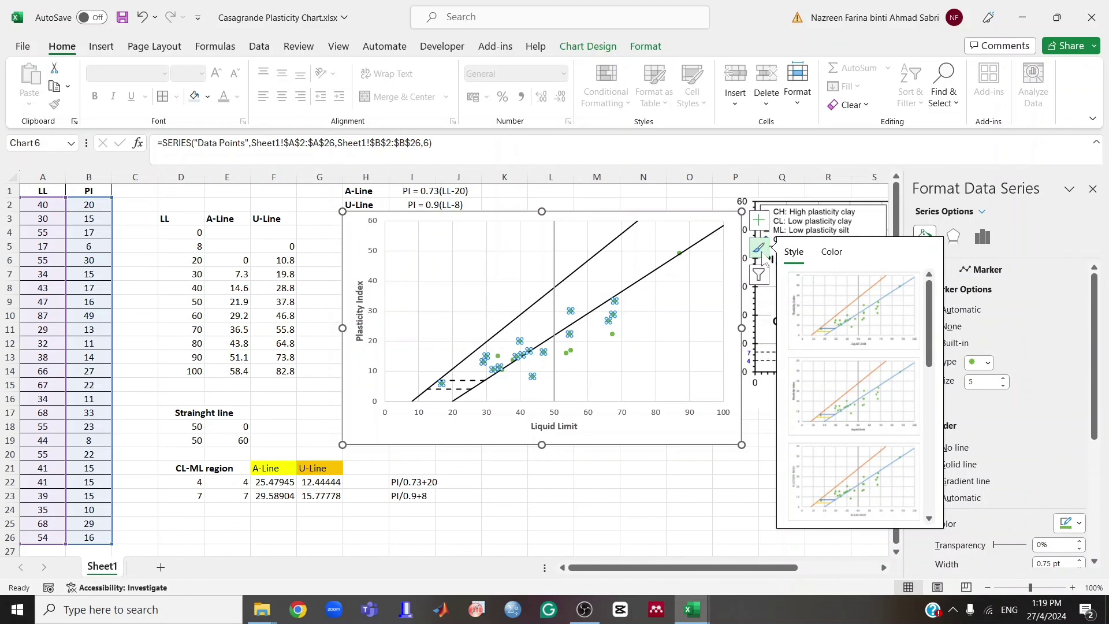
{"action": "left_click", "coordinate": [718, 304]}
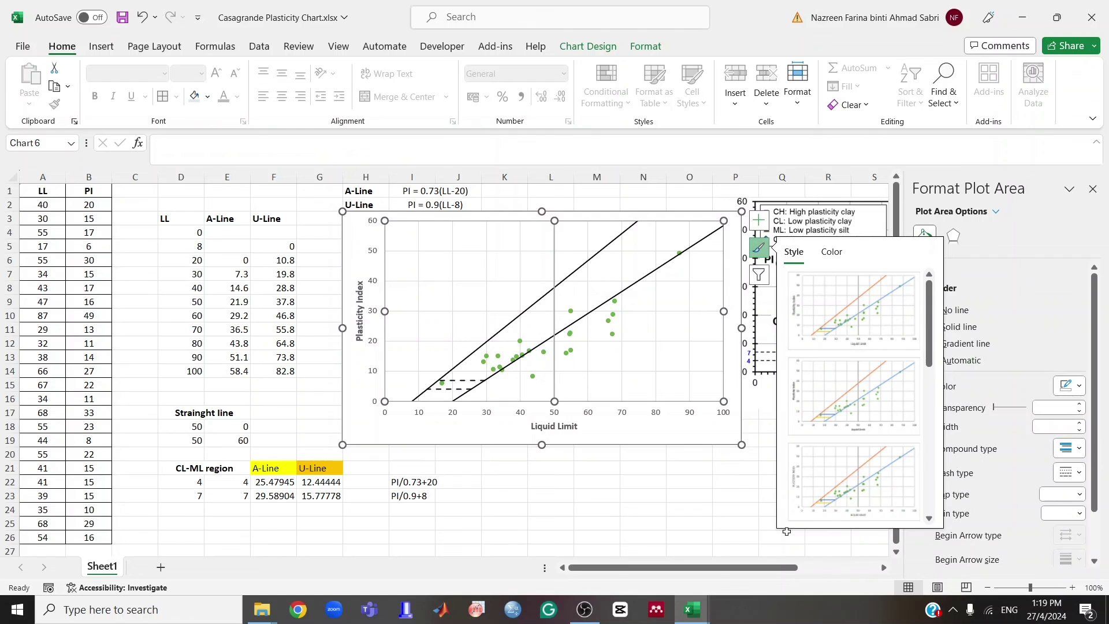
{"action": "left_click", "coordinate": [783, 548]}
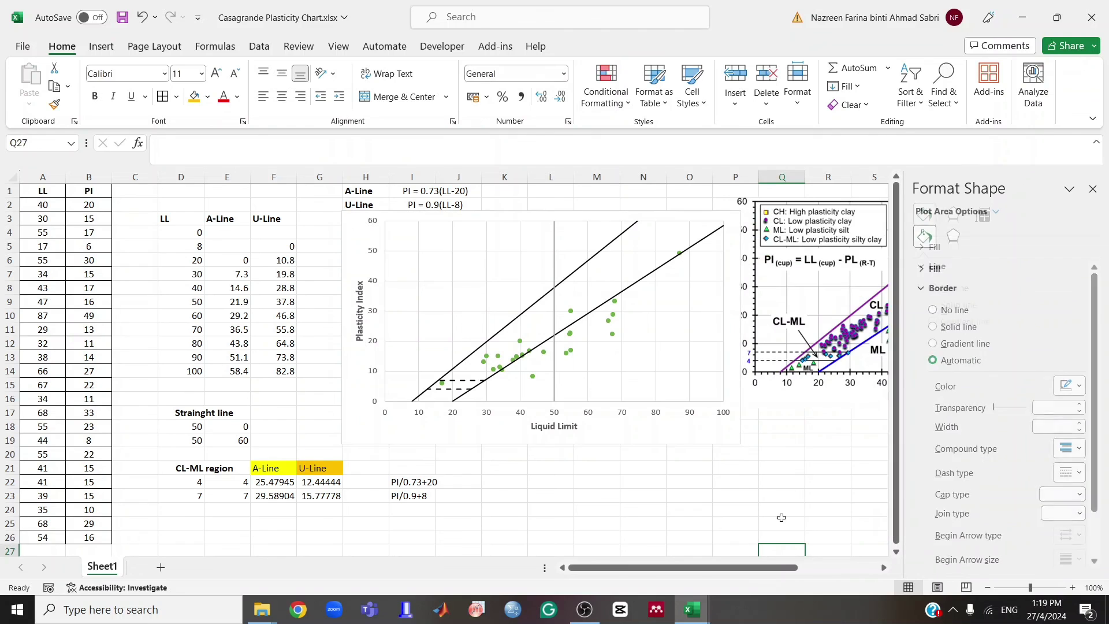
- Change the Data Points markers to triangles and set their size to 6
{"action": "left_click", "coordinate": [615, 310]}
{"action": "left_click", "coordinate": [925, 236]}
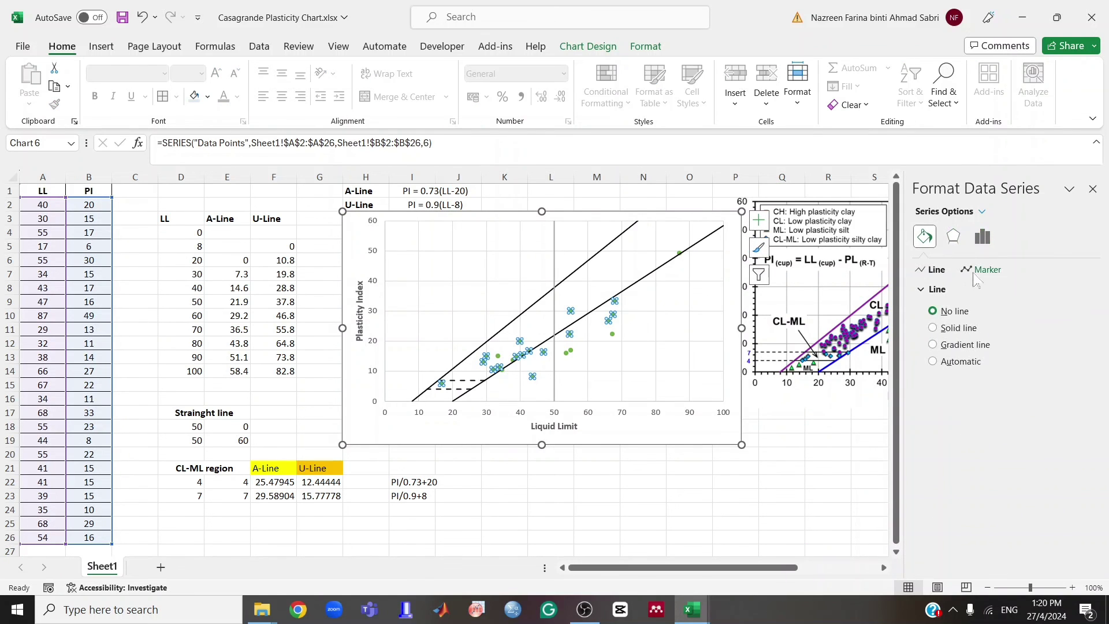
{"action": "left_click", "coordinate": [983, 269]}
{"action": "left_click", "coordinate": [959, 289]}
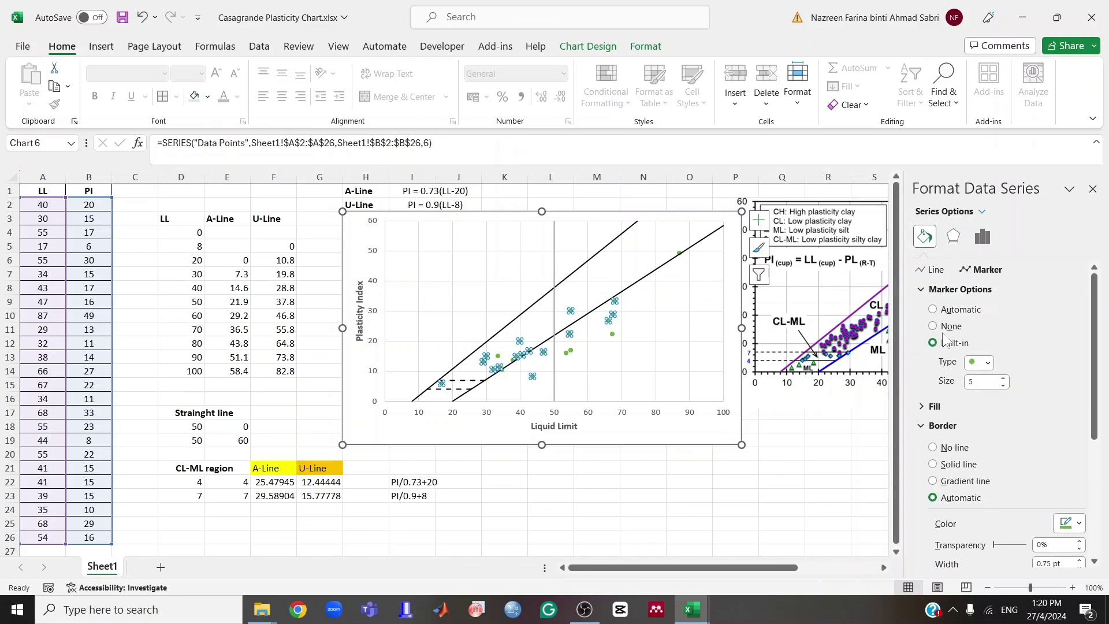
{"action": "left_click", "coordinate": [974, 364]}
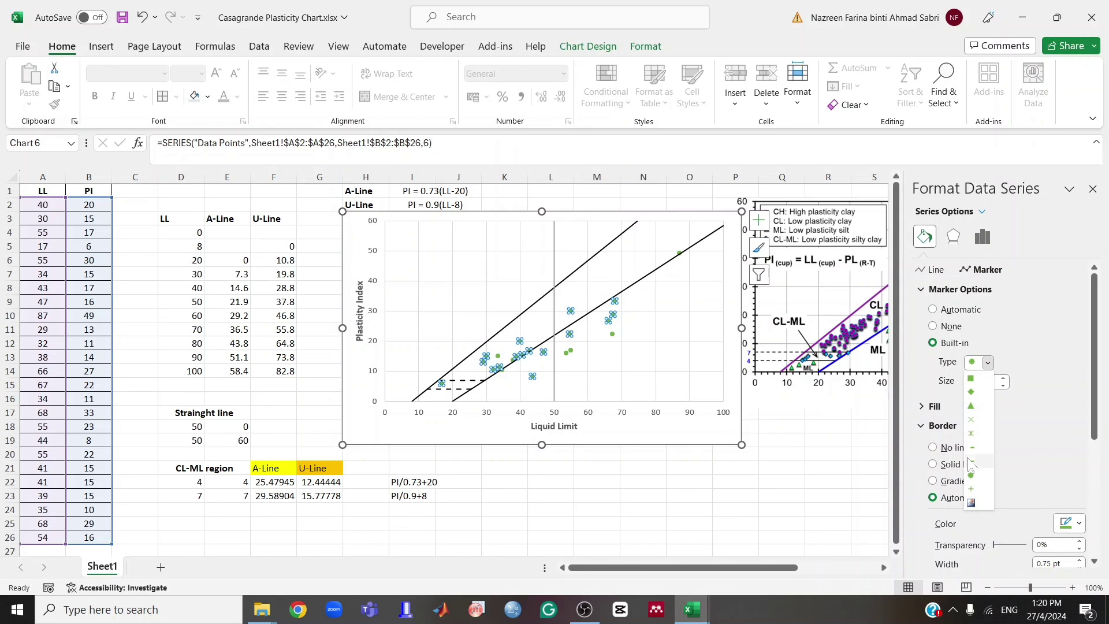
{"action": "left_click", "coordinate": [971, 406]}
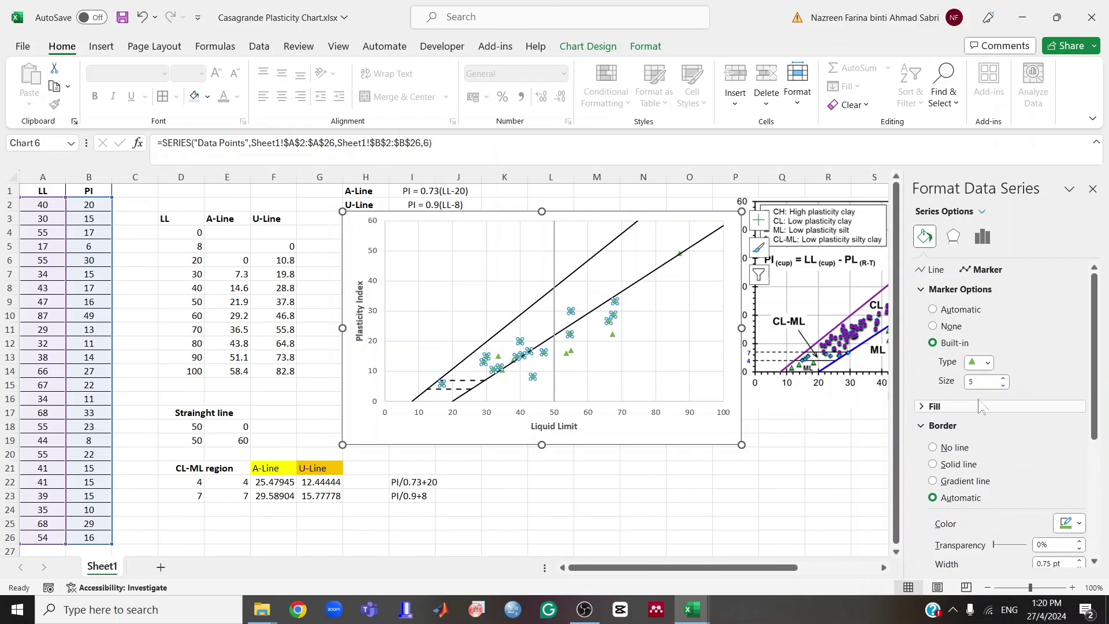
{"action": "left_click", "coordinate": [1004, 378]}
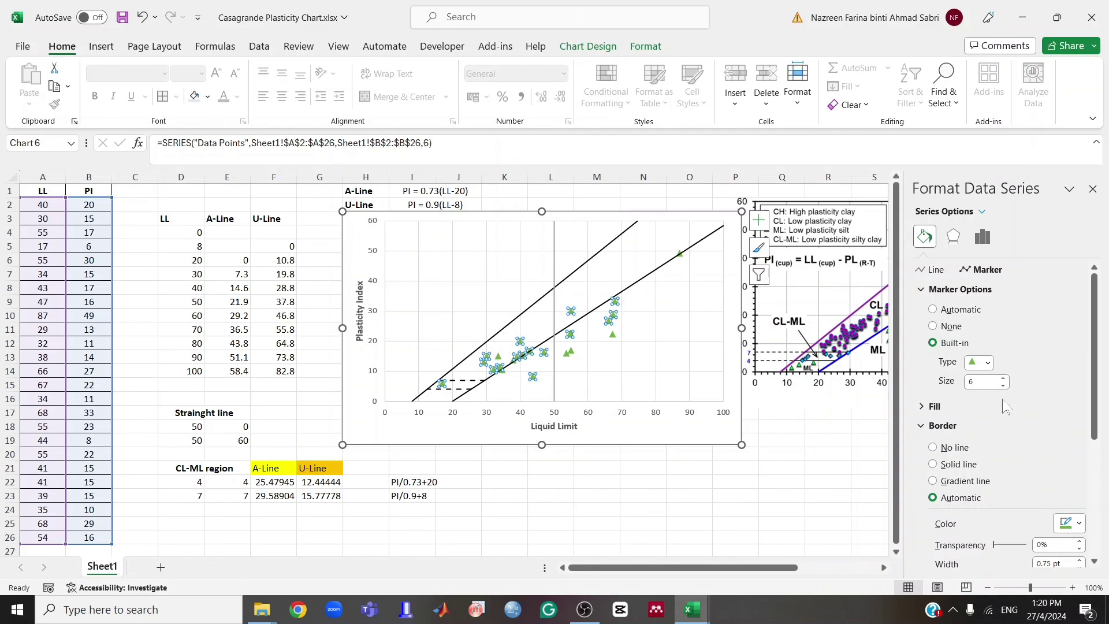
- Fill the Data Points triangle markers with standard red
{"action": "left_click", "coordinate": [922, 407]}
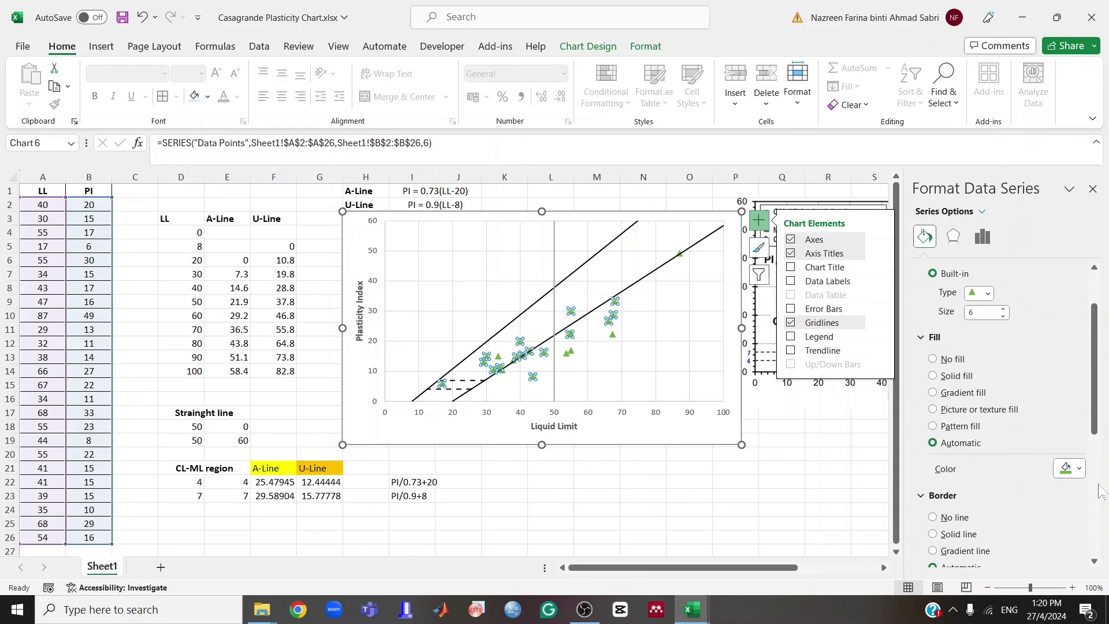
{"action": "left_click", "coordinate": [1070, 468]}
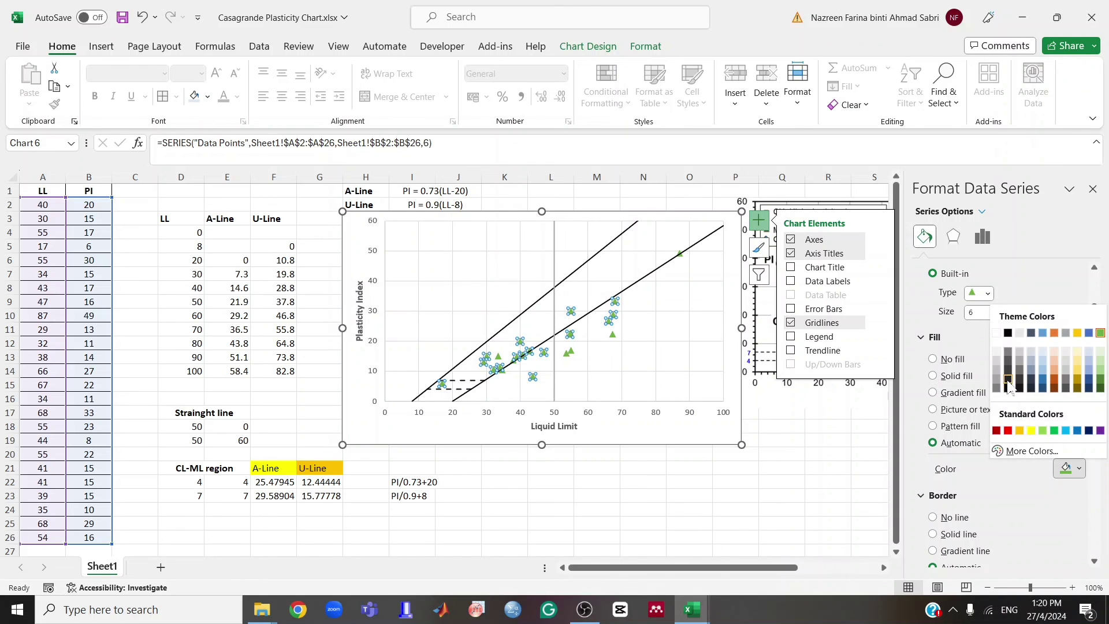
{"action": "left_click", "coordinate": [1008, 430]}
- Colour the border of the Data Points markers red and deselect the chart
{"action": "scroll", "coordinate": [1056, 493], "scroll_direction": "down", "scroll_amount": 3}
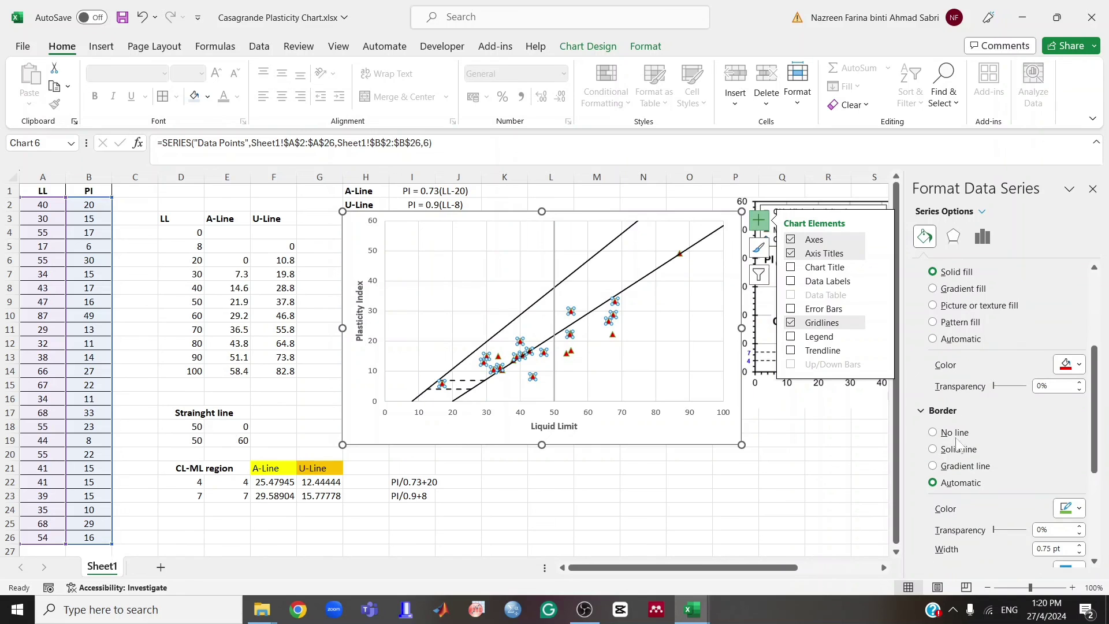
{"action": "left_click", "coordinate": [1067, 511]}
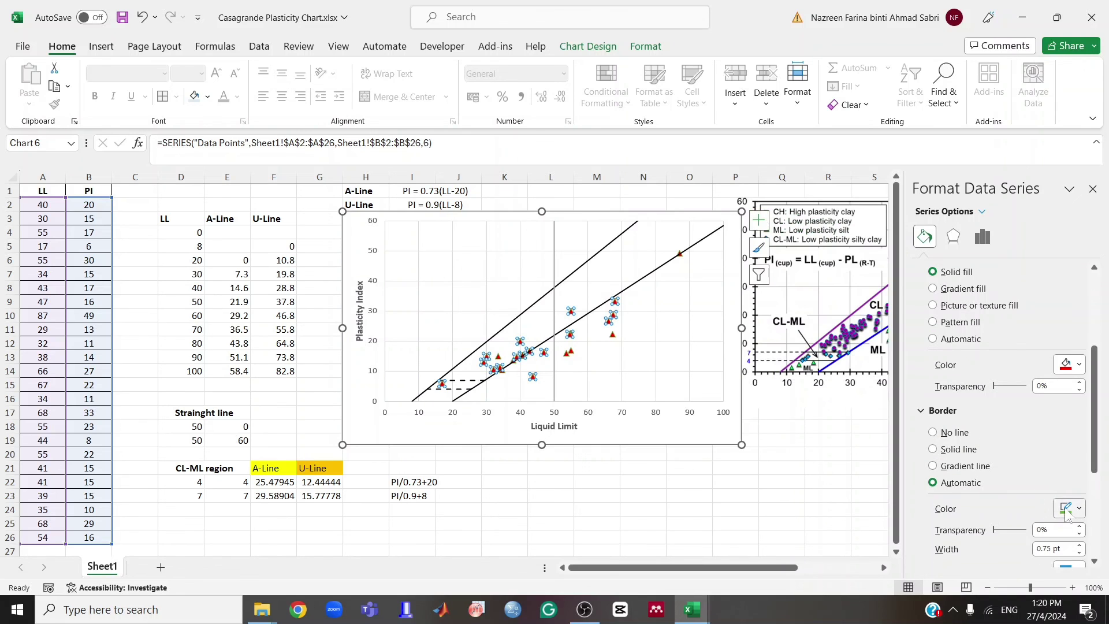
{"action": "left_click", "coordinate": [1008, 469]}
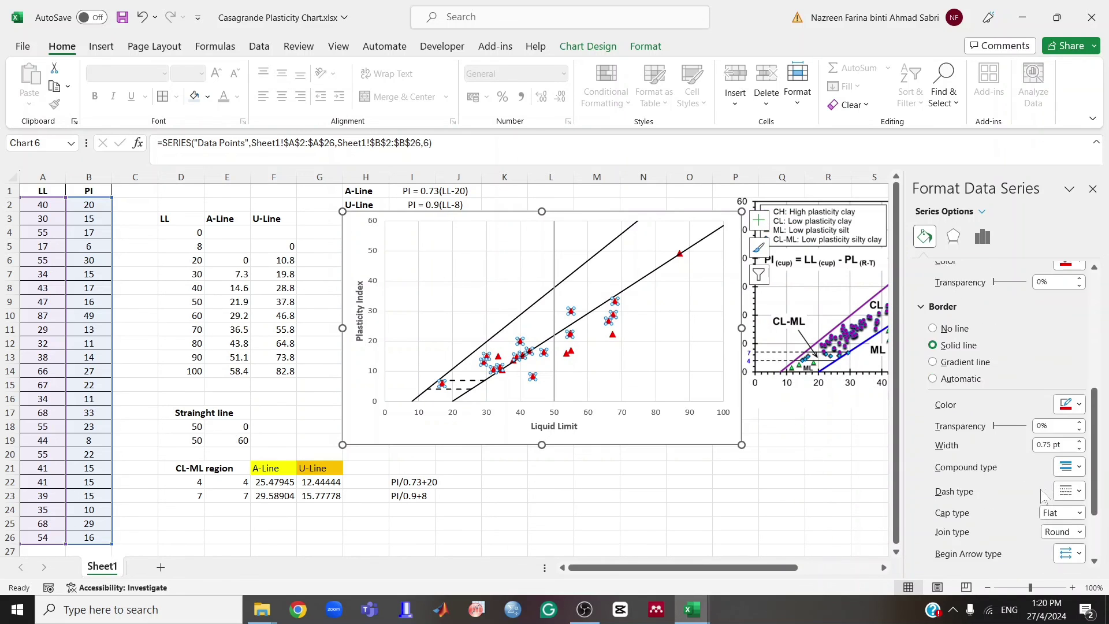
{"action": "scroll", "coordinate": [1045, 494], "scroll_direction": "down", "scroll_amount": 2}
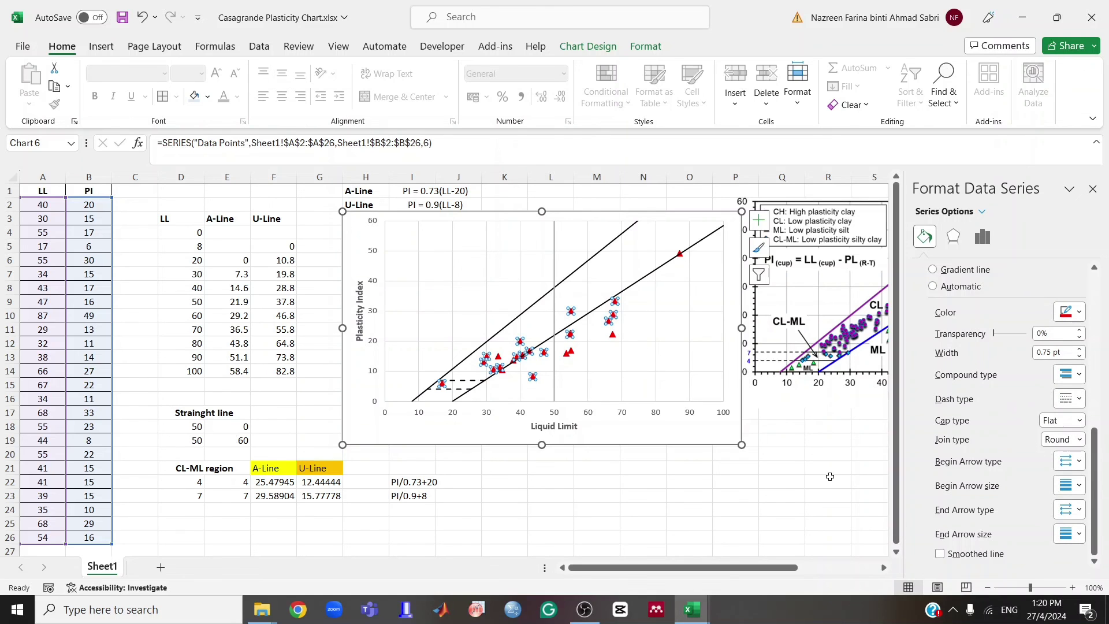
{"action": "left_click", "coordinate": [830, 477]}
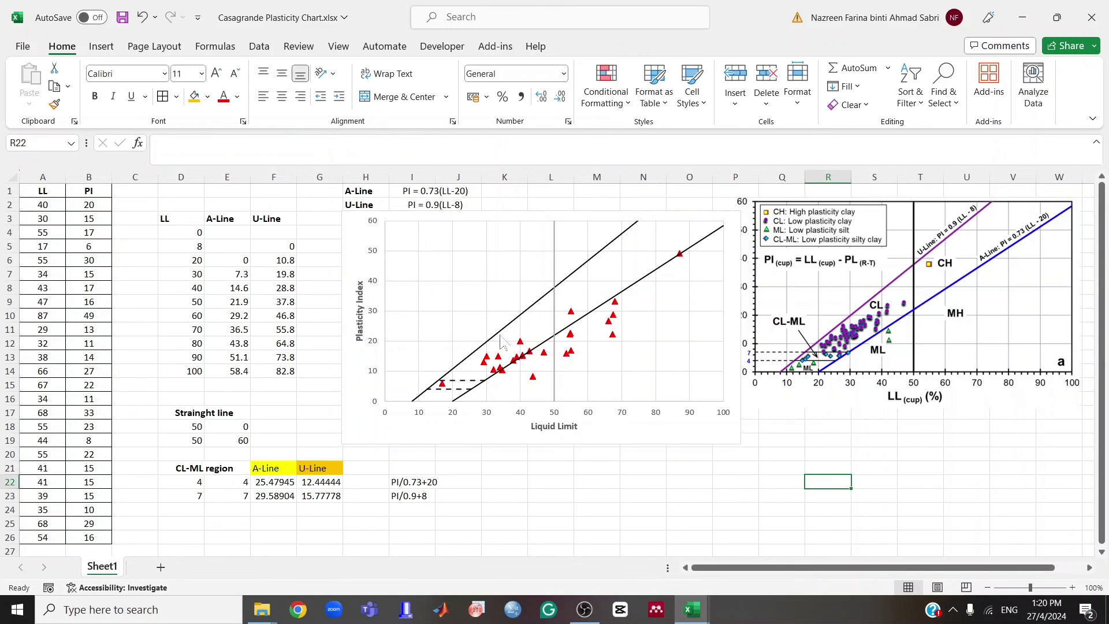